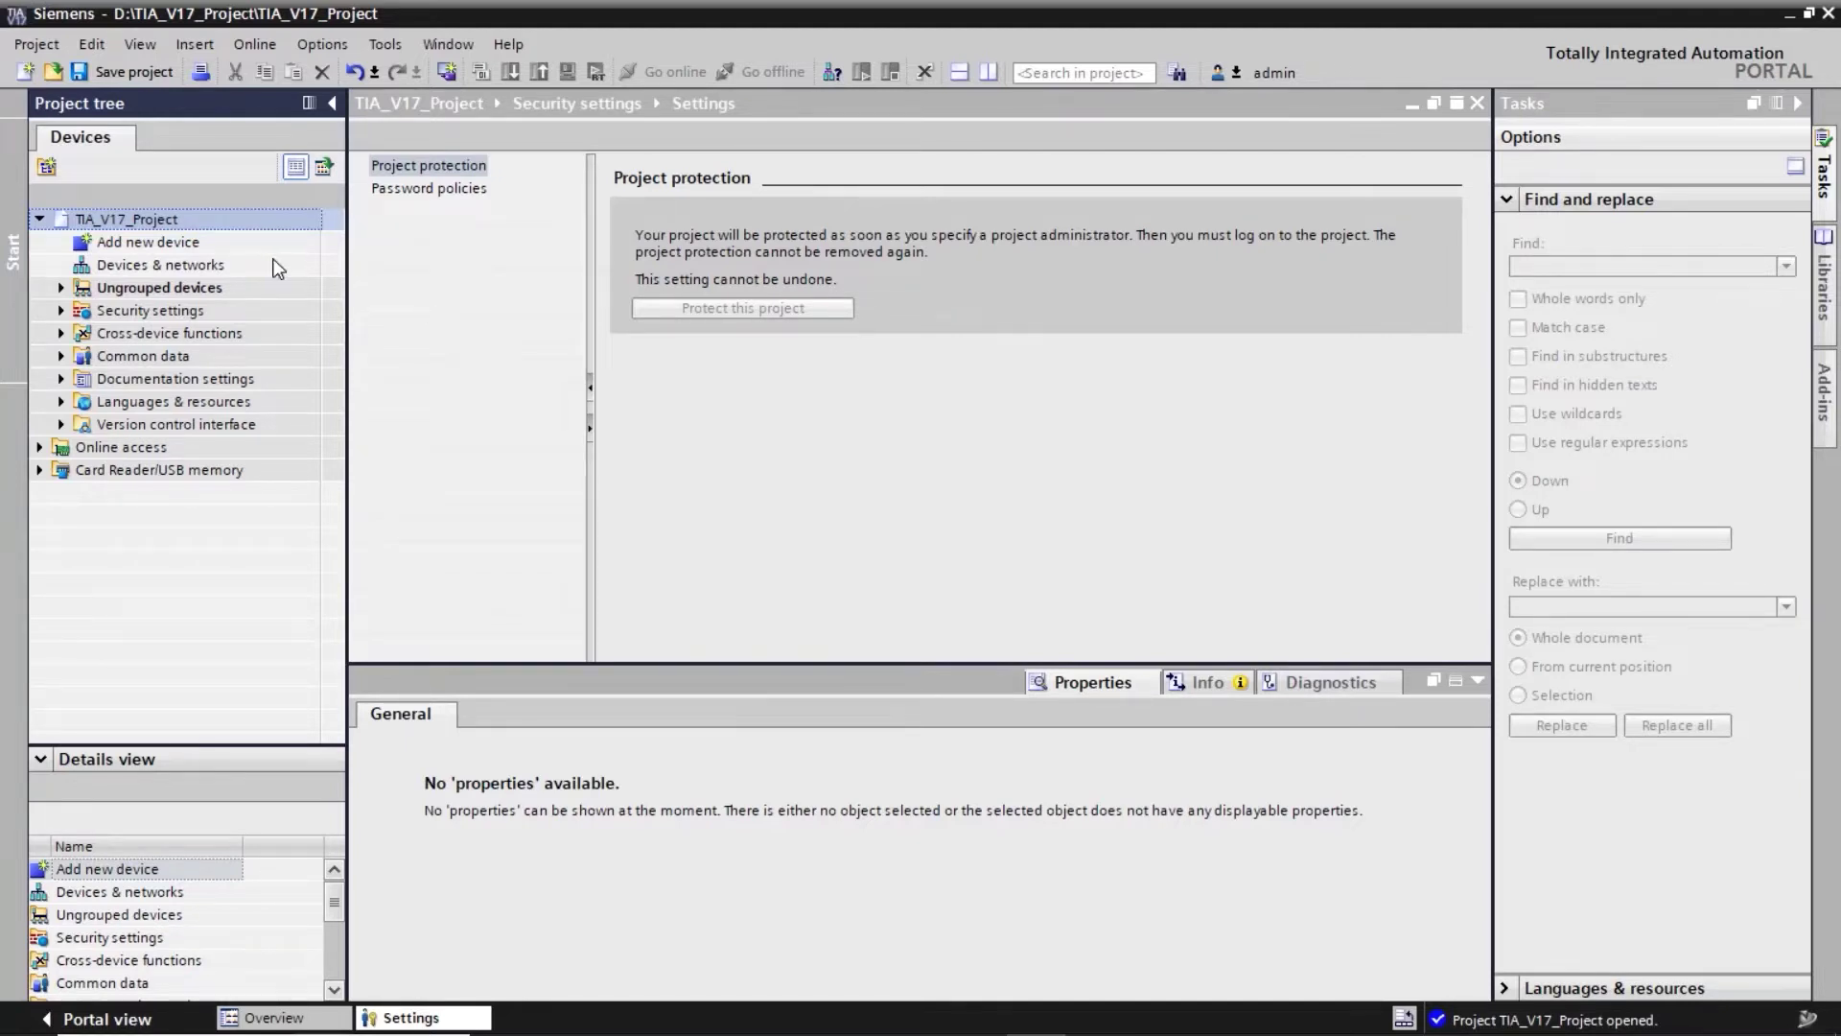
- Add CPU 1518F-4 PN/DP 6ES7 518-4FP00-0AB0 to the project as PLC_1
double_click(222, 241)
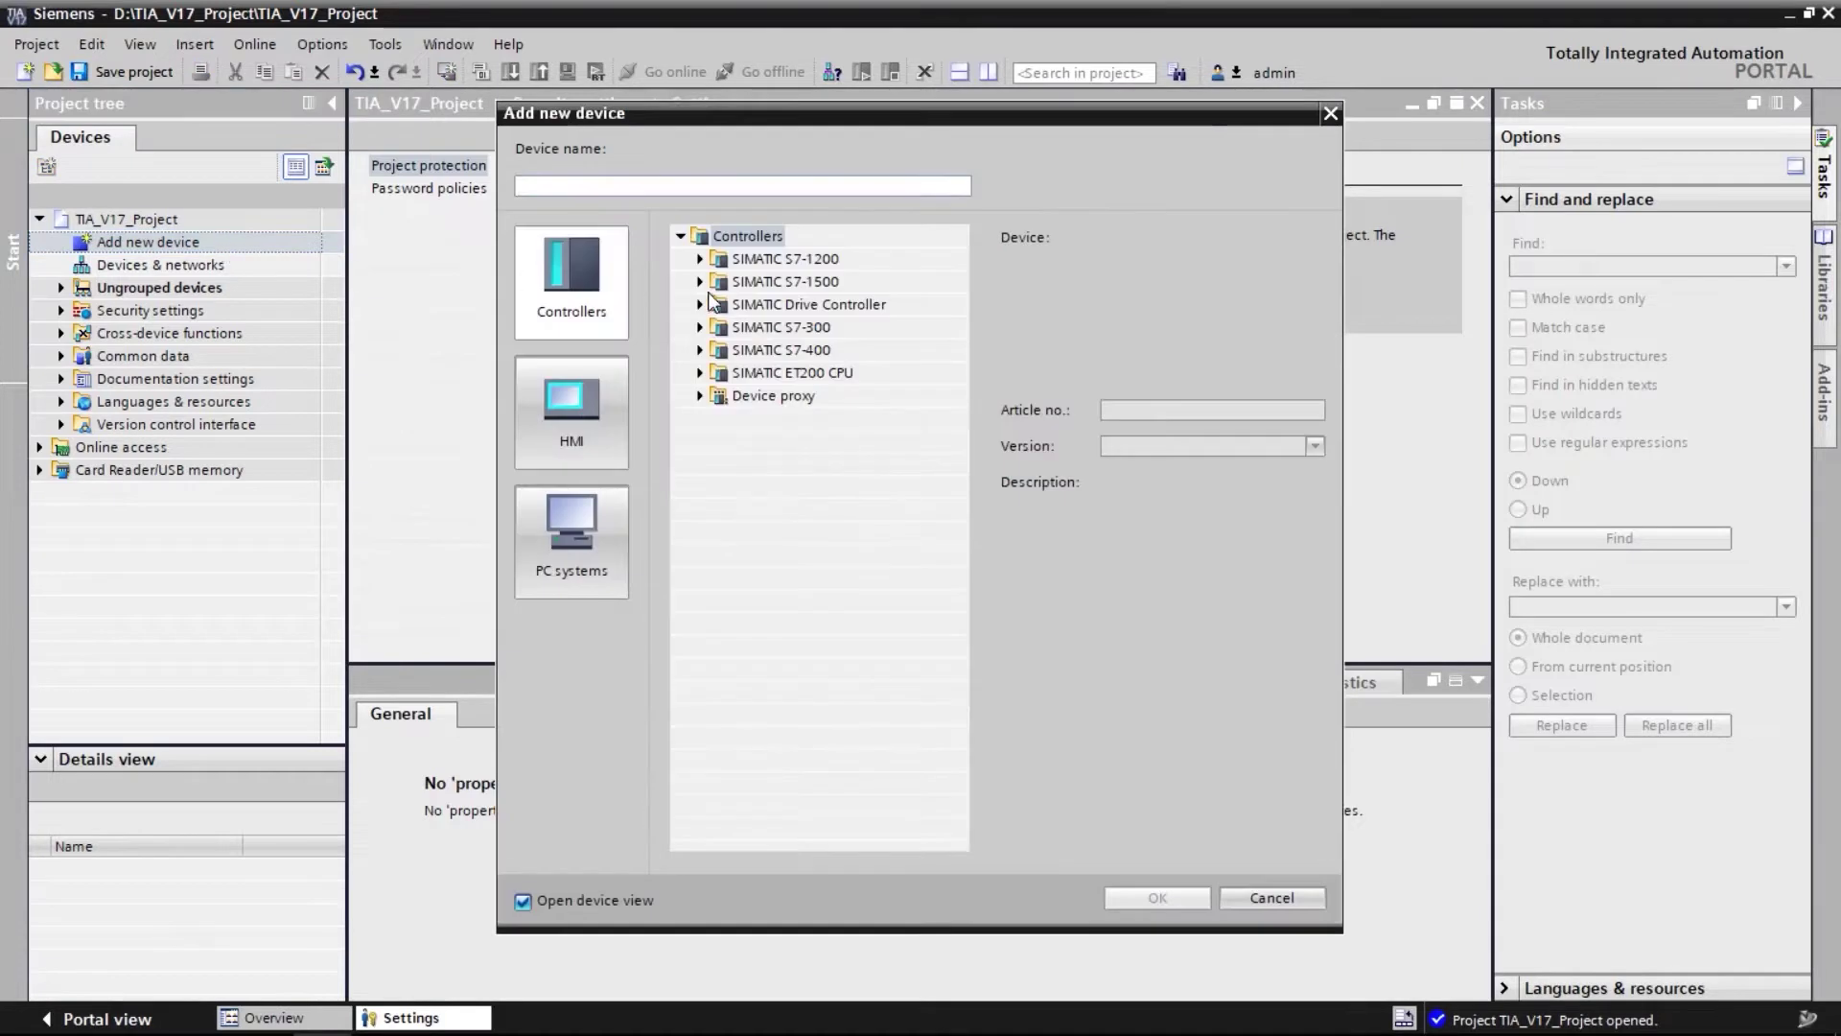
left_click(700, 281)
left_click(718, 305)
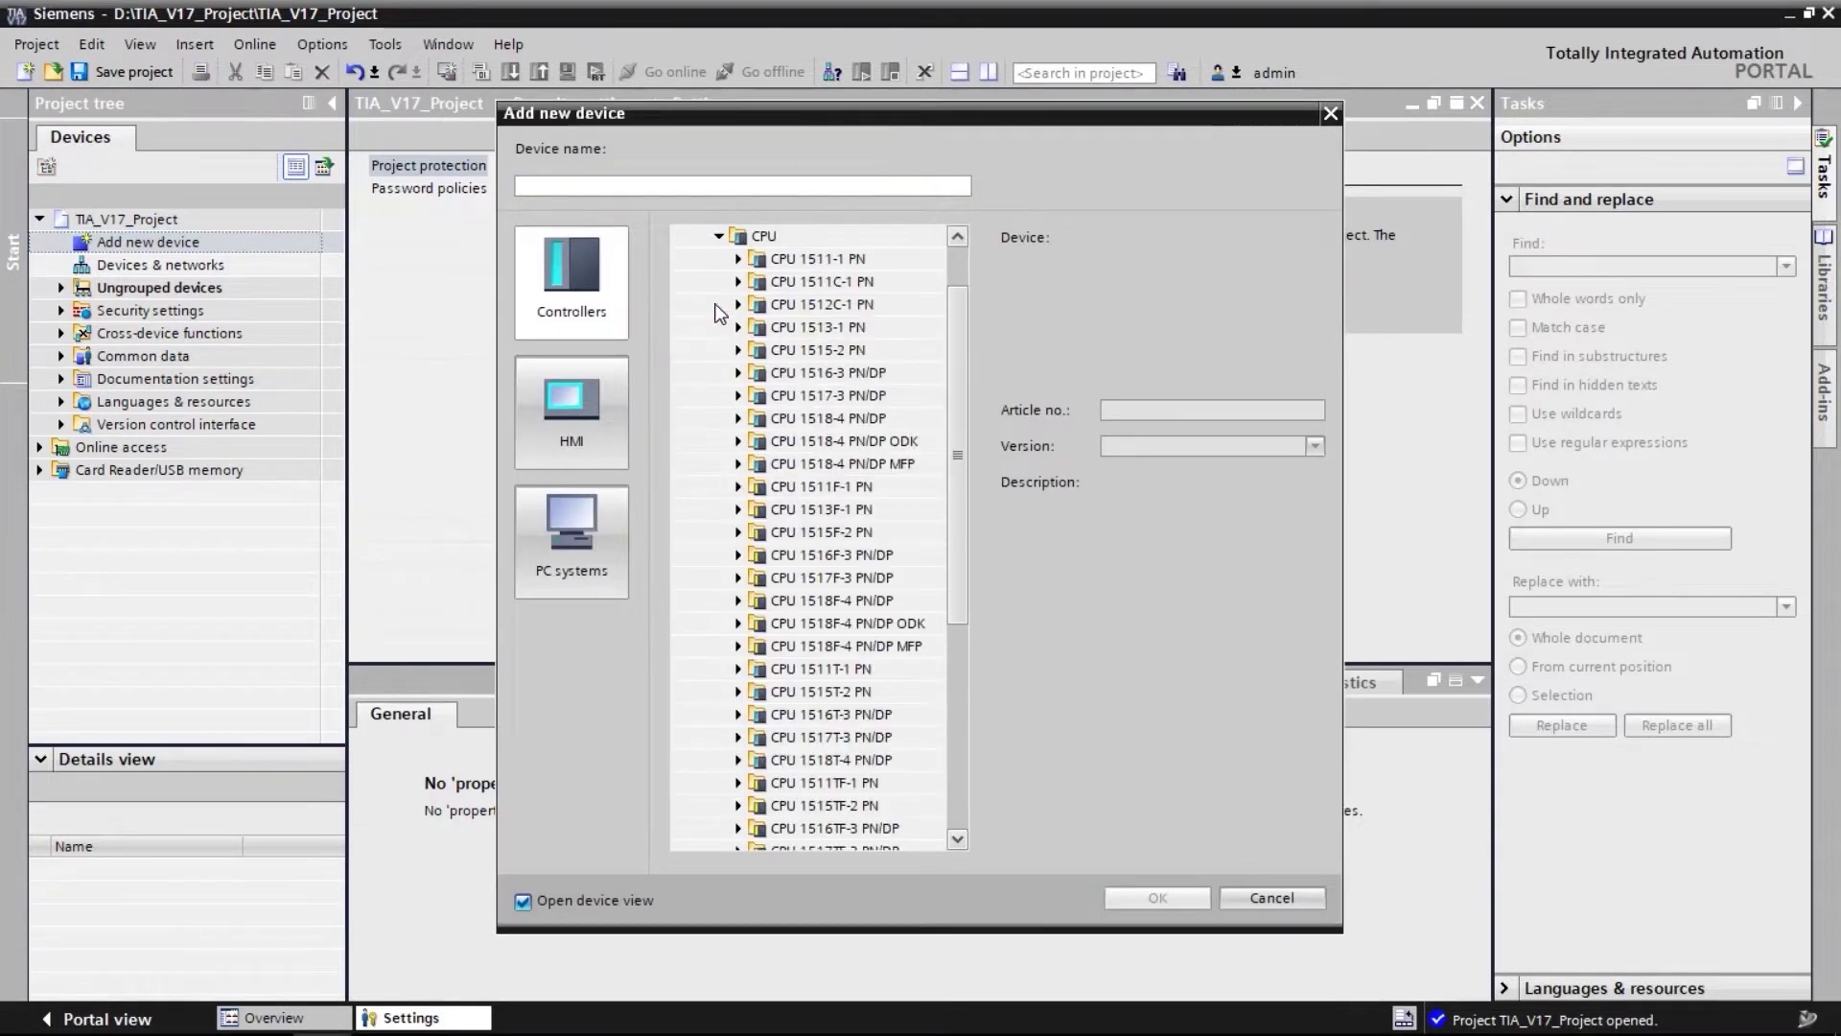
left_click(739, 601)
left_click(821, 624)
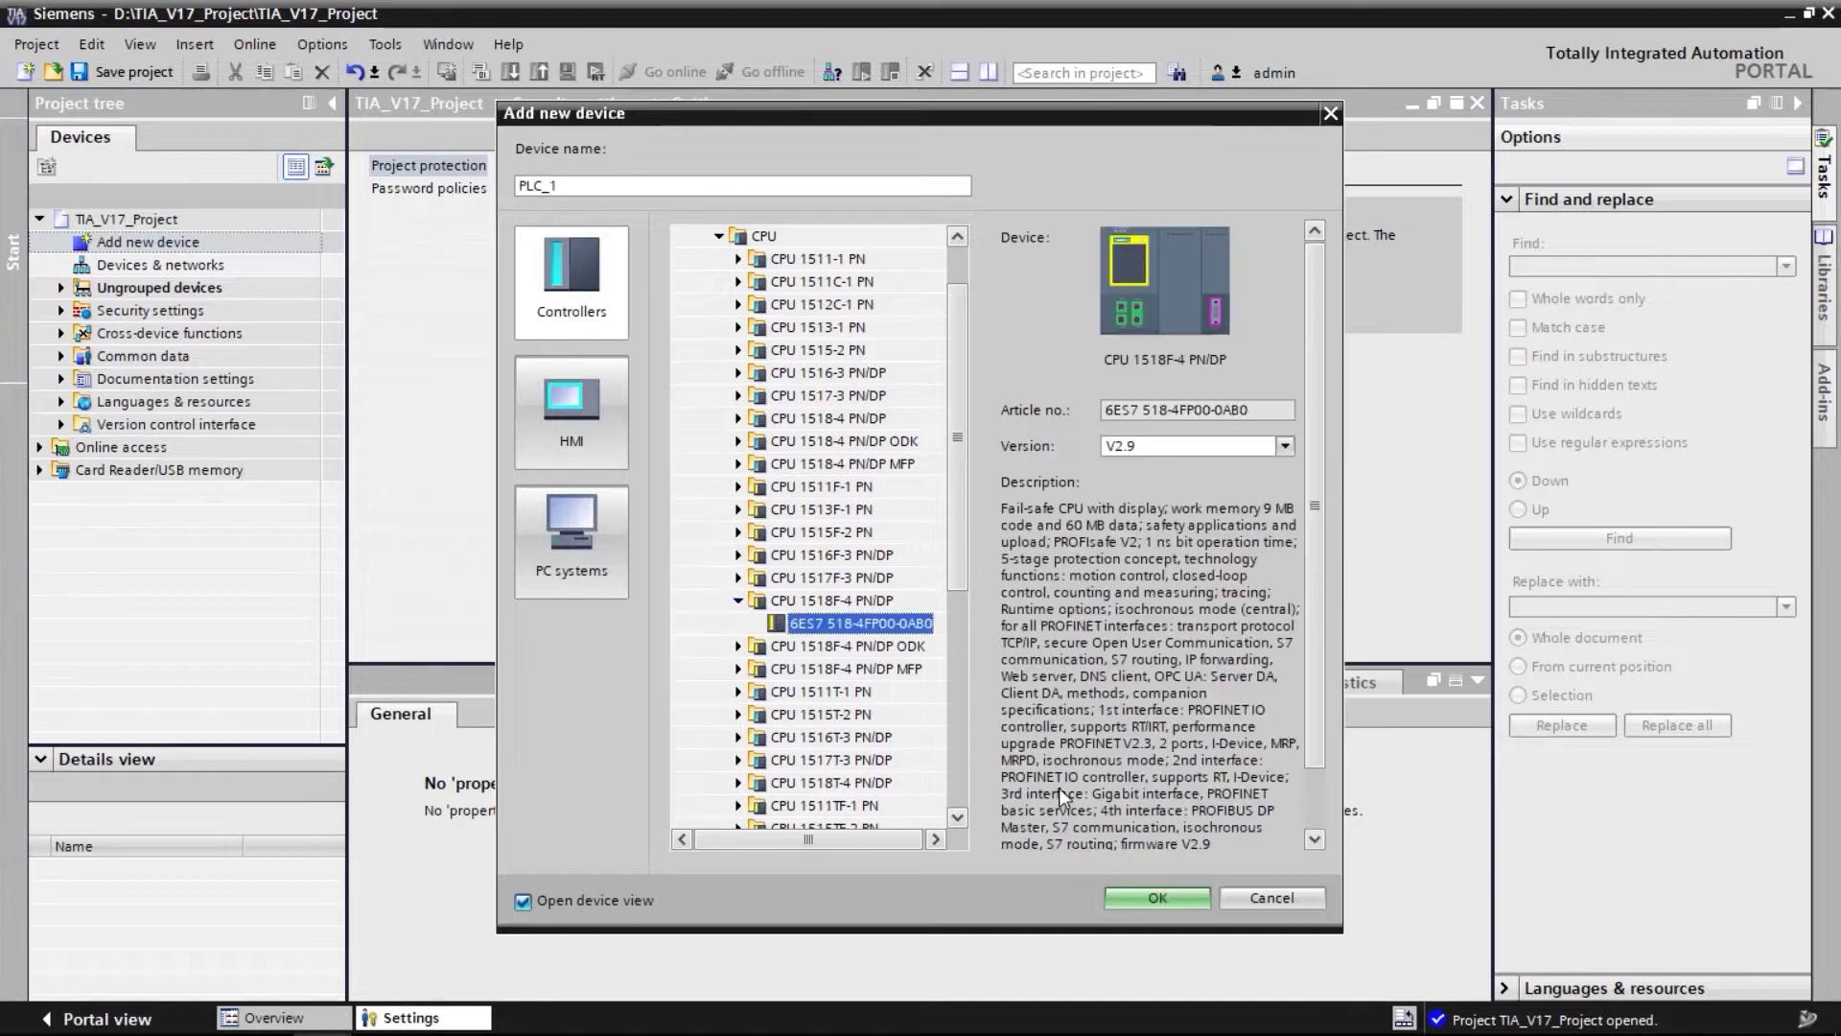
left_click(1164, 899)
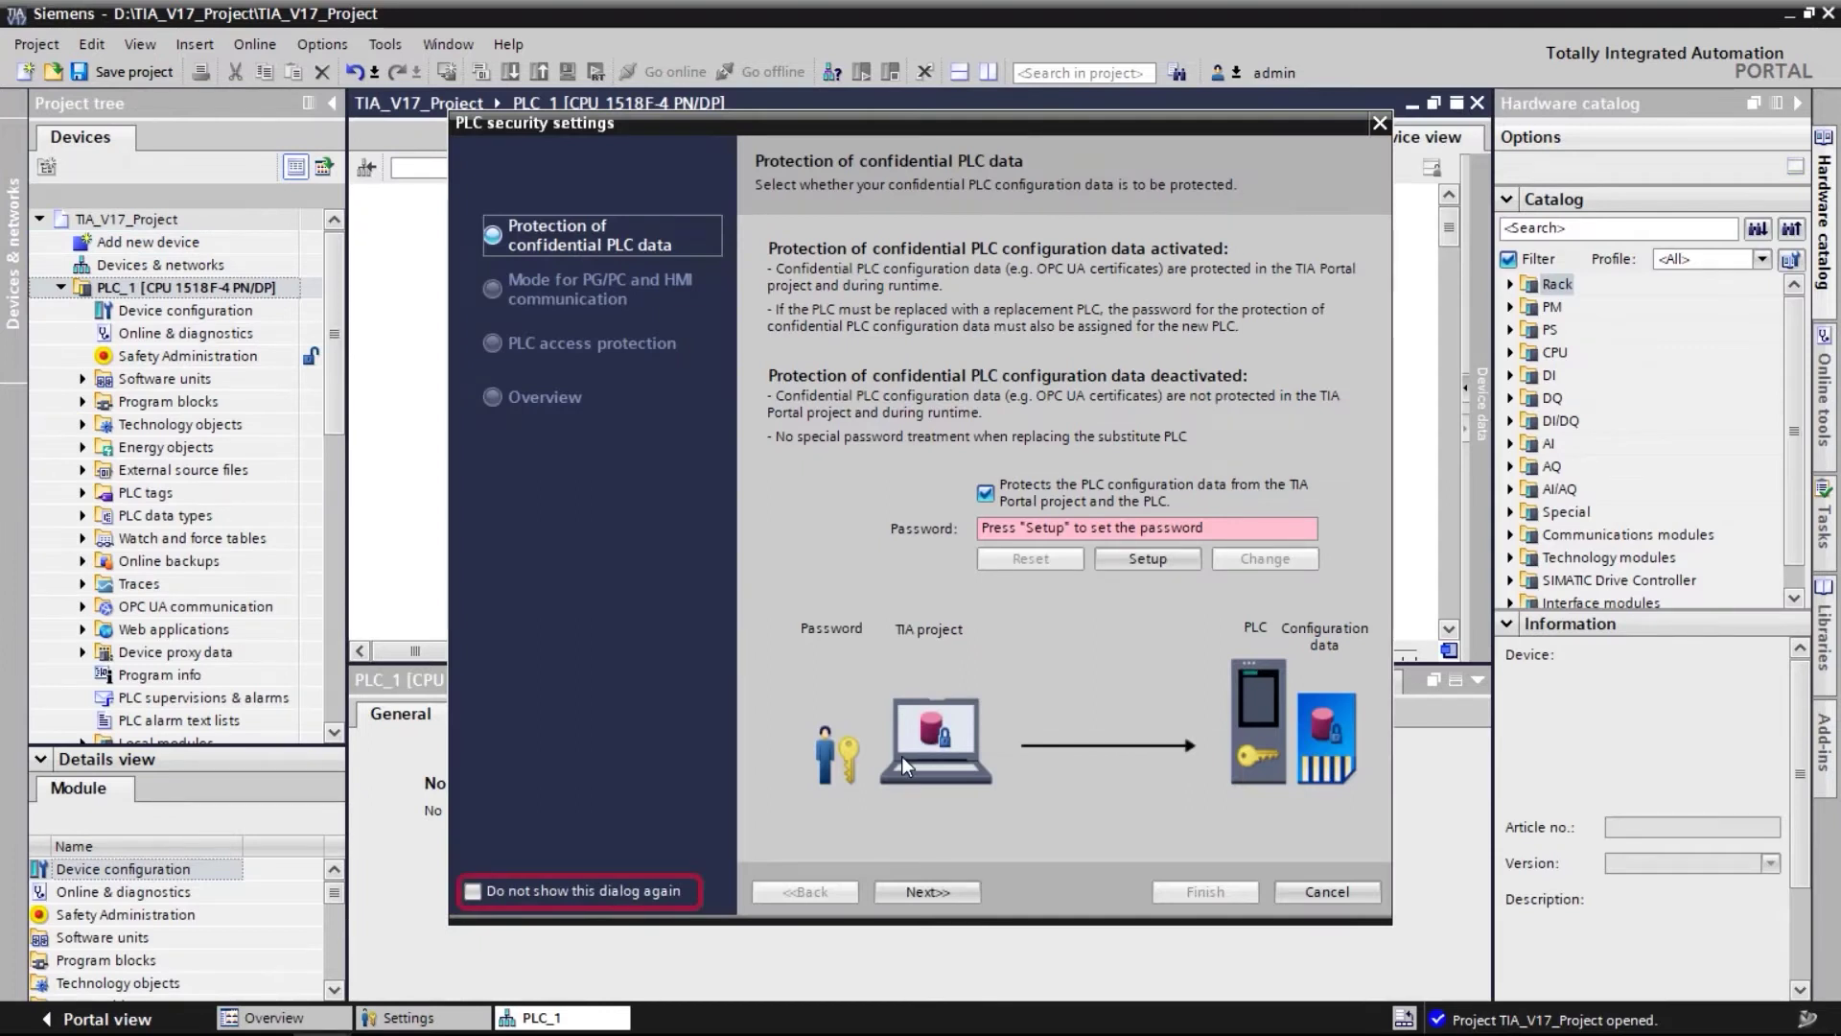
- Suppress and cancel the automatic security wizard, then relaunch it from PLC_1's Protection & Security properties
left_click(640, 891)
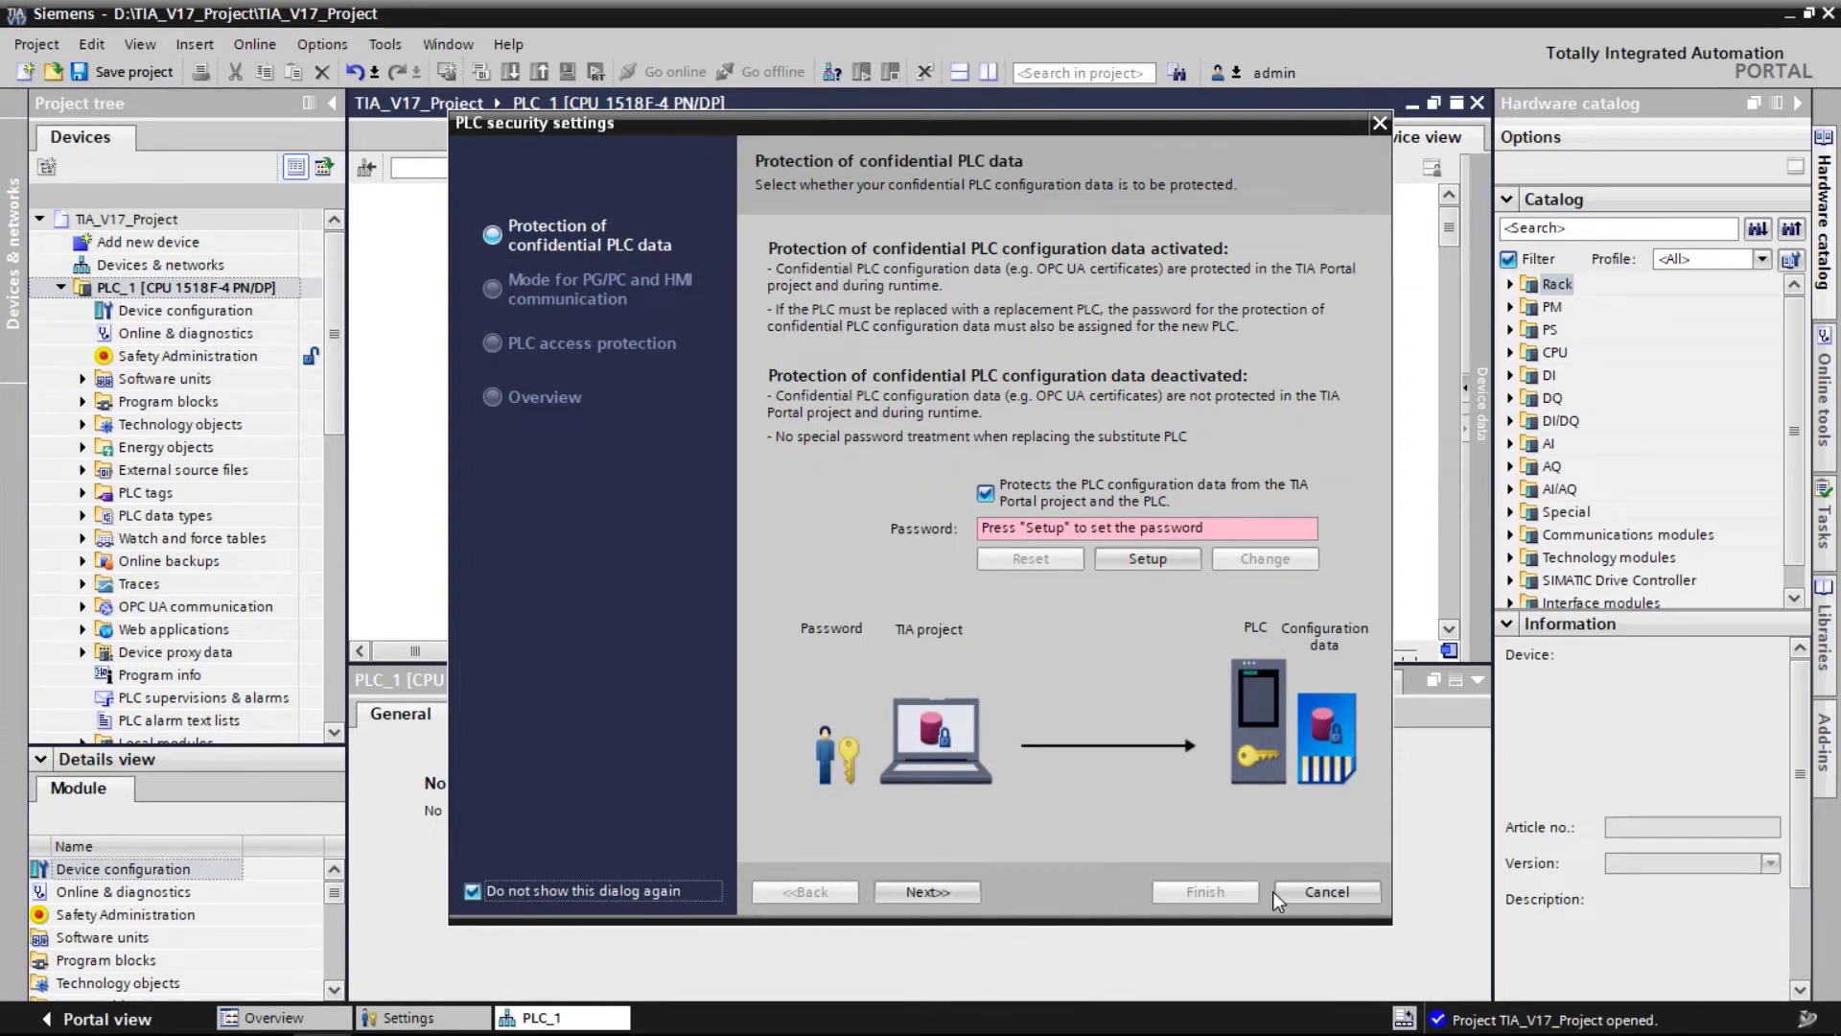
left_click(1306, 891)
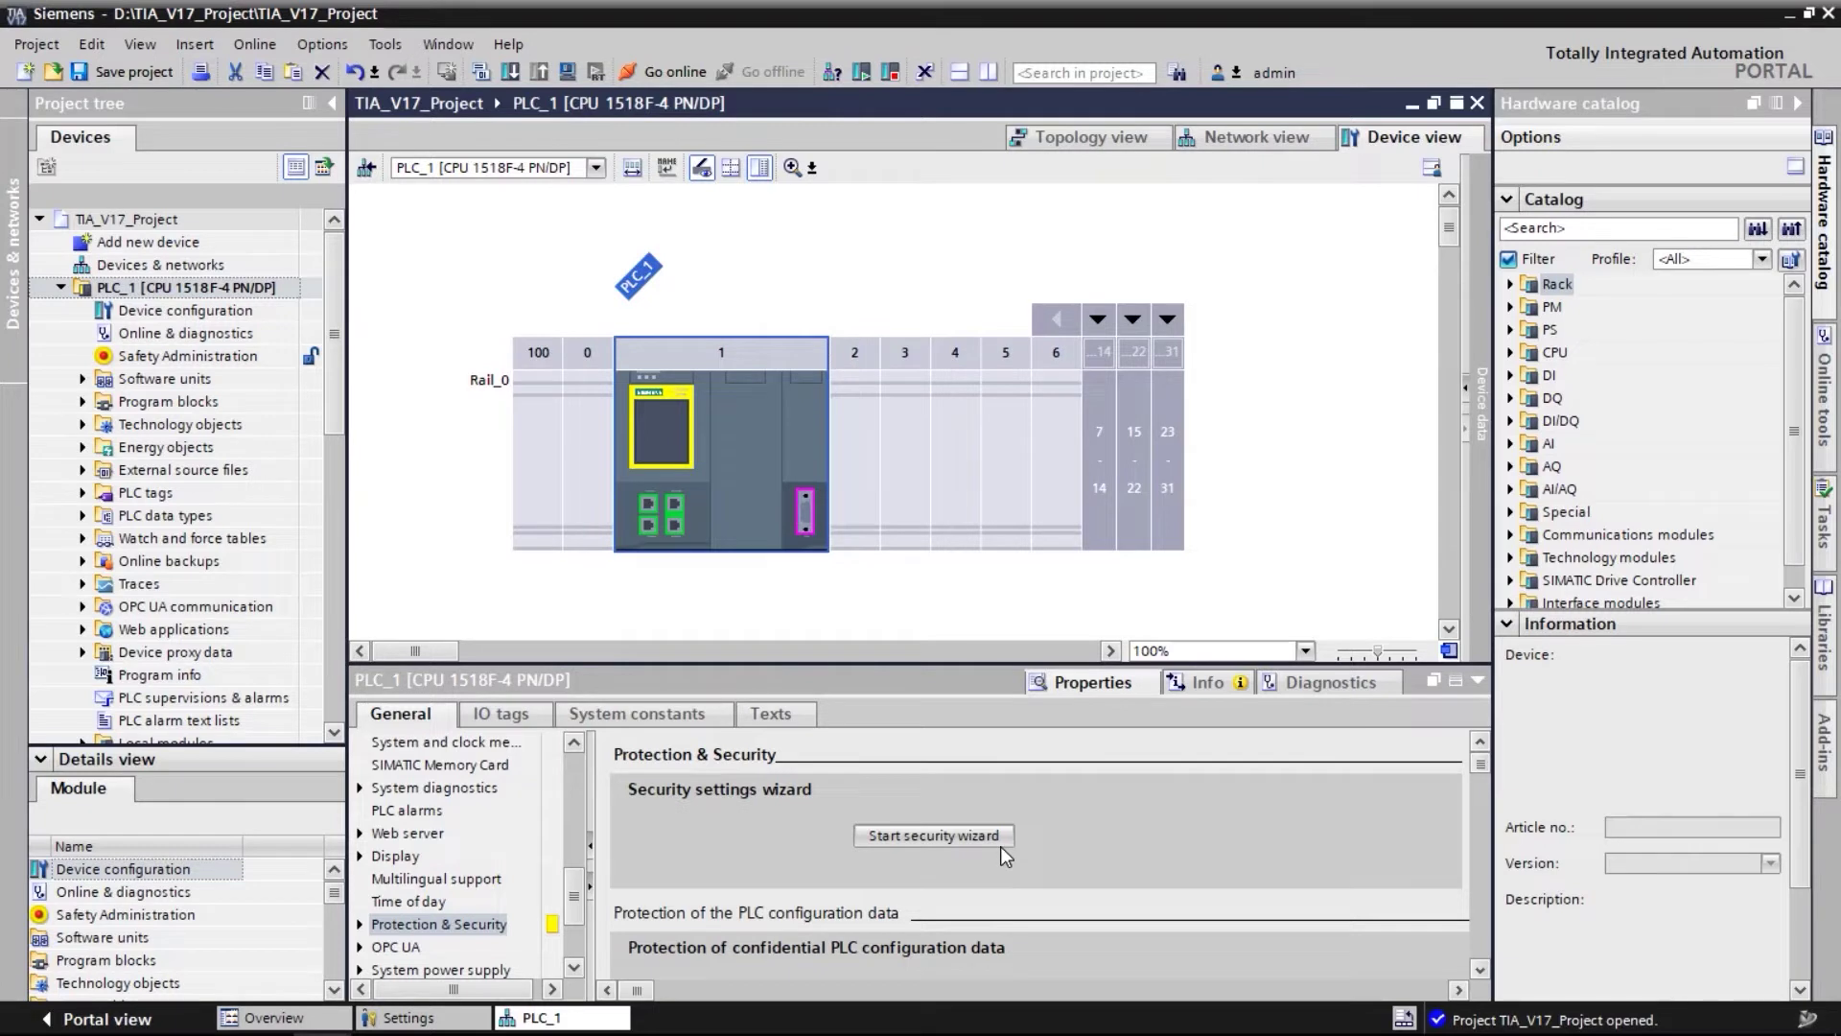
left_click(999, 840)
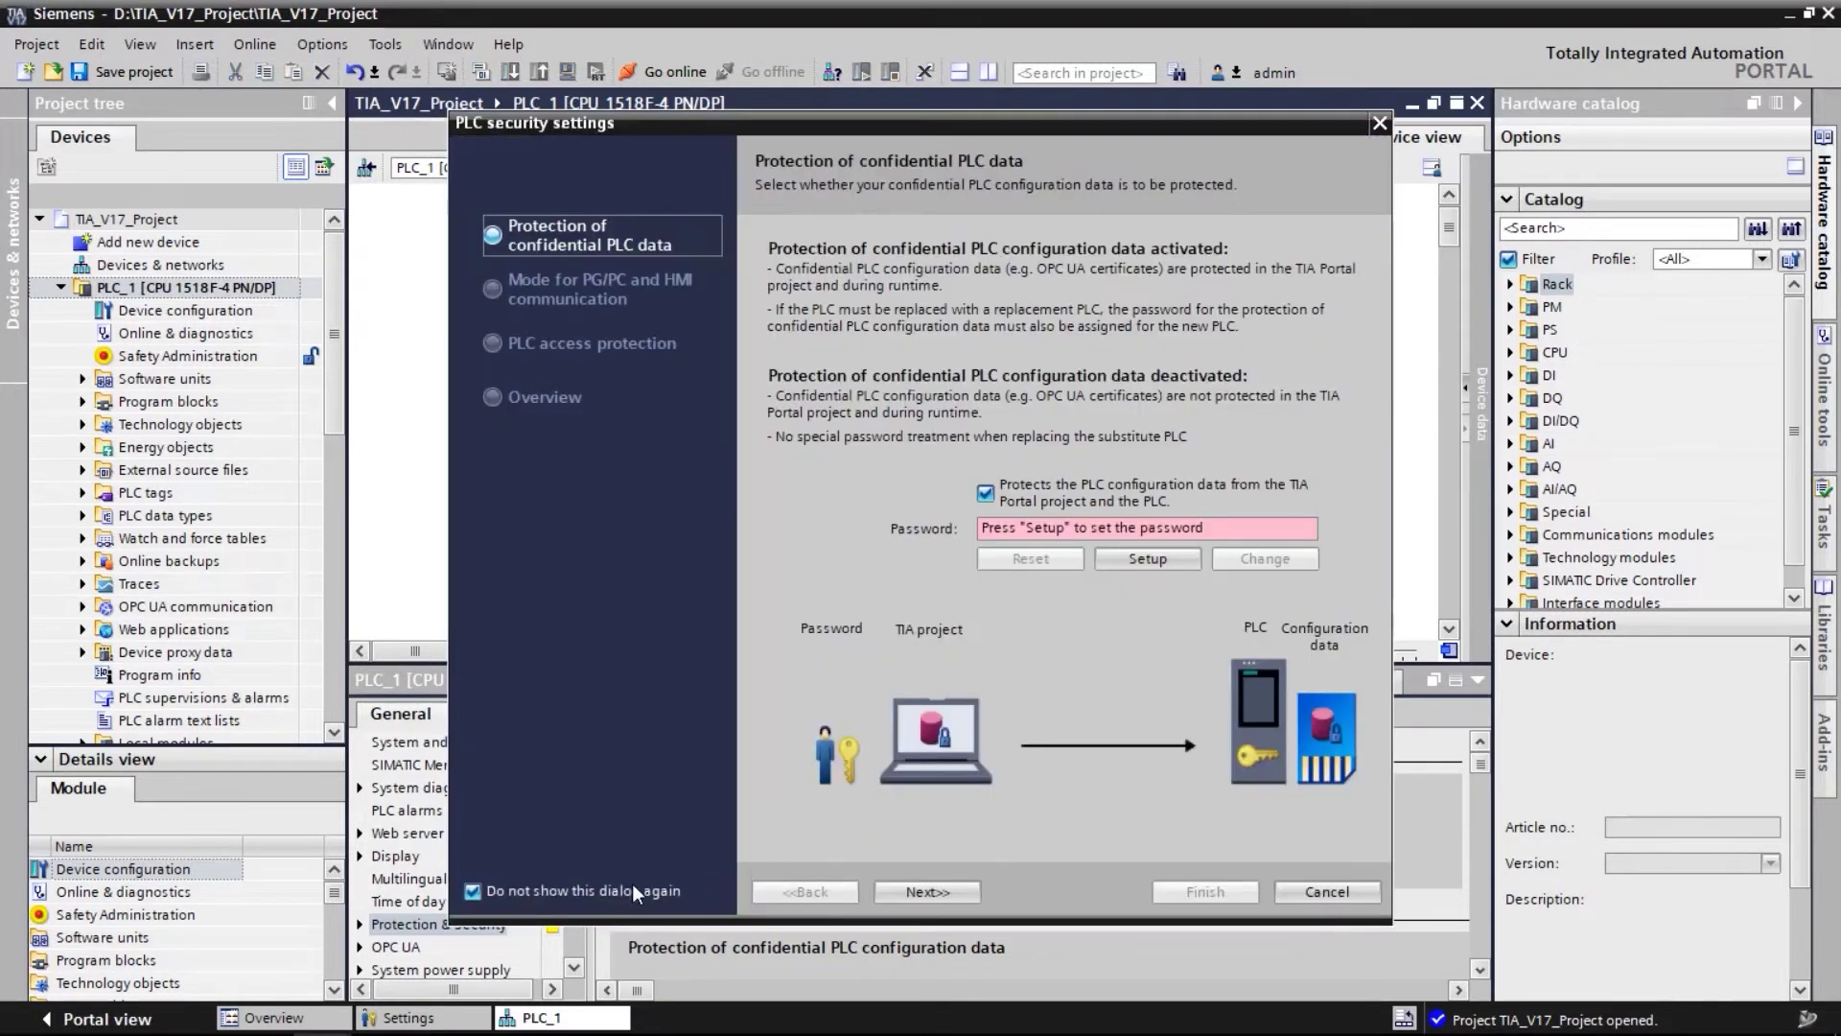
- Re-enable automatic wizard display and set a confirmed password protecting PLC_1's confidential configuration data
left_click(631, 887)
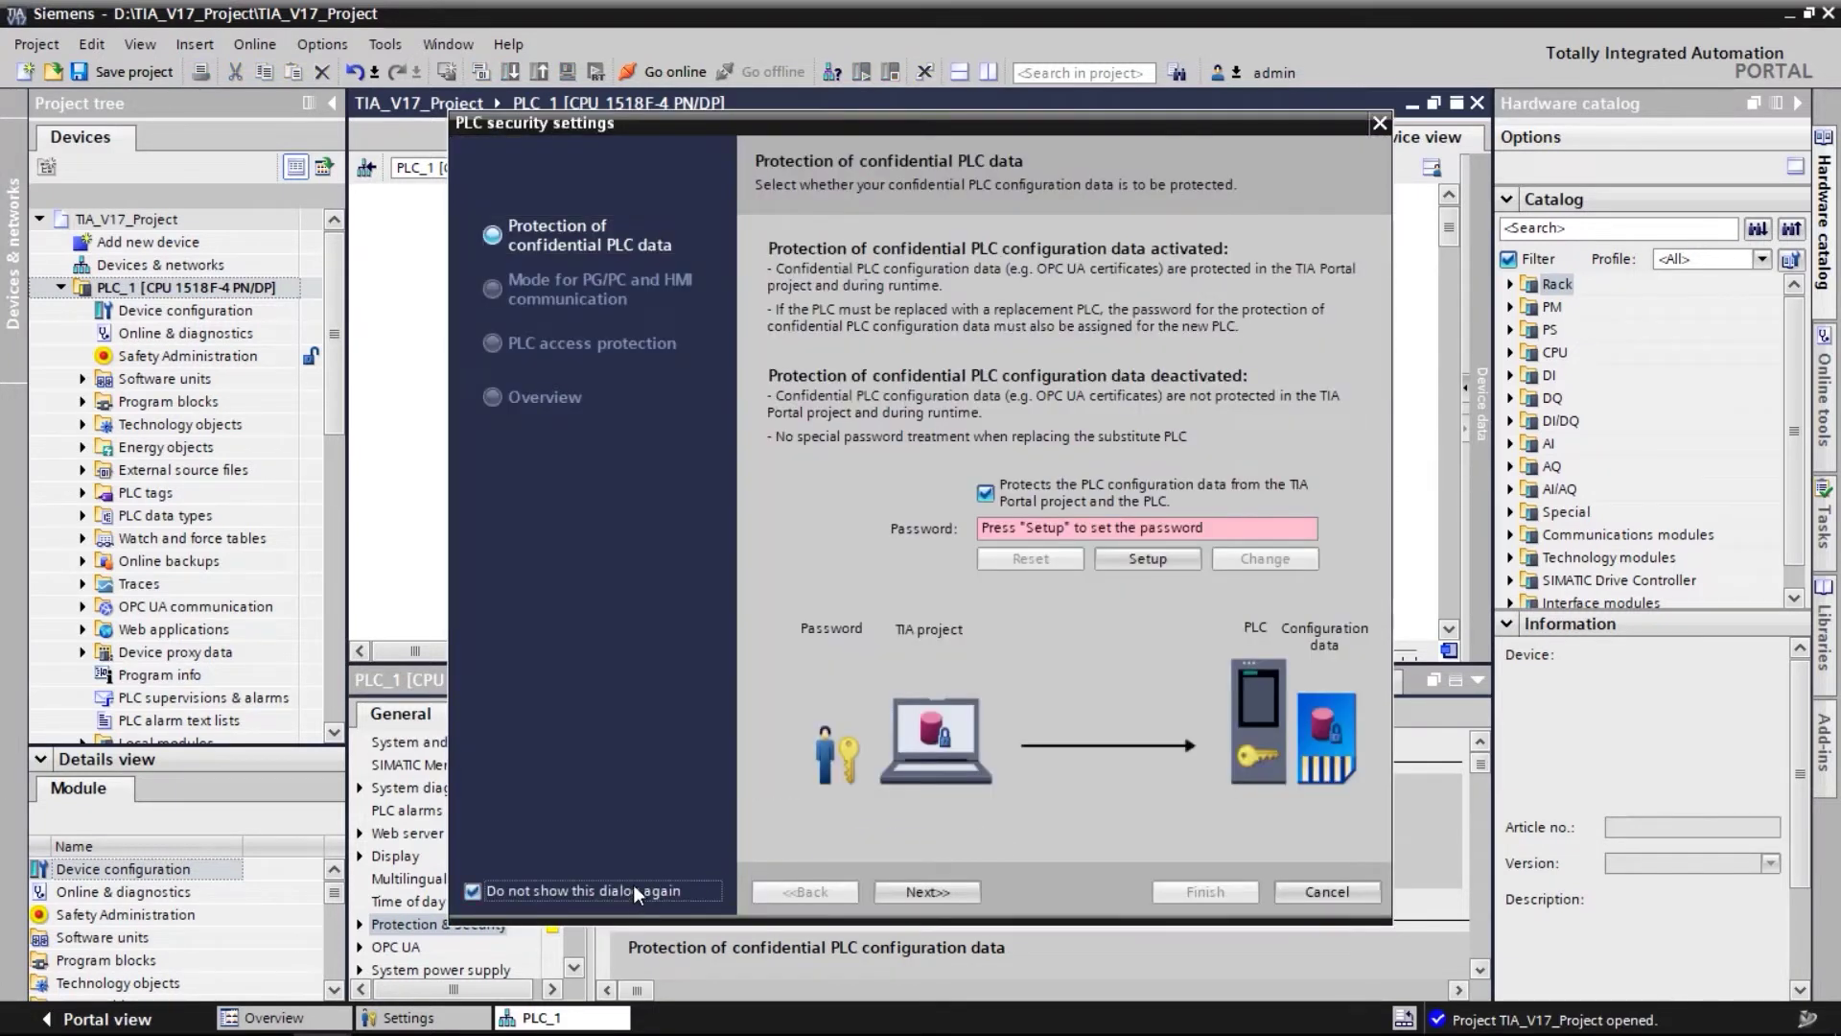
left_click(1125, 560)
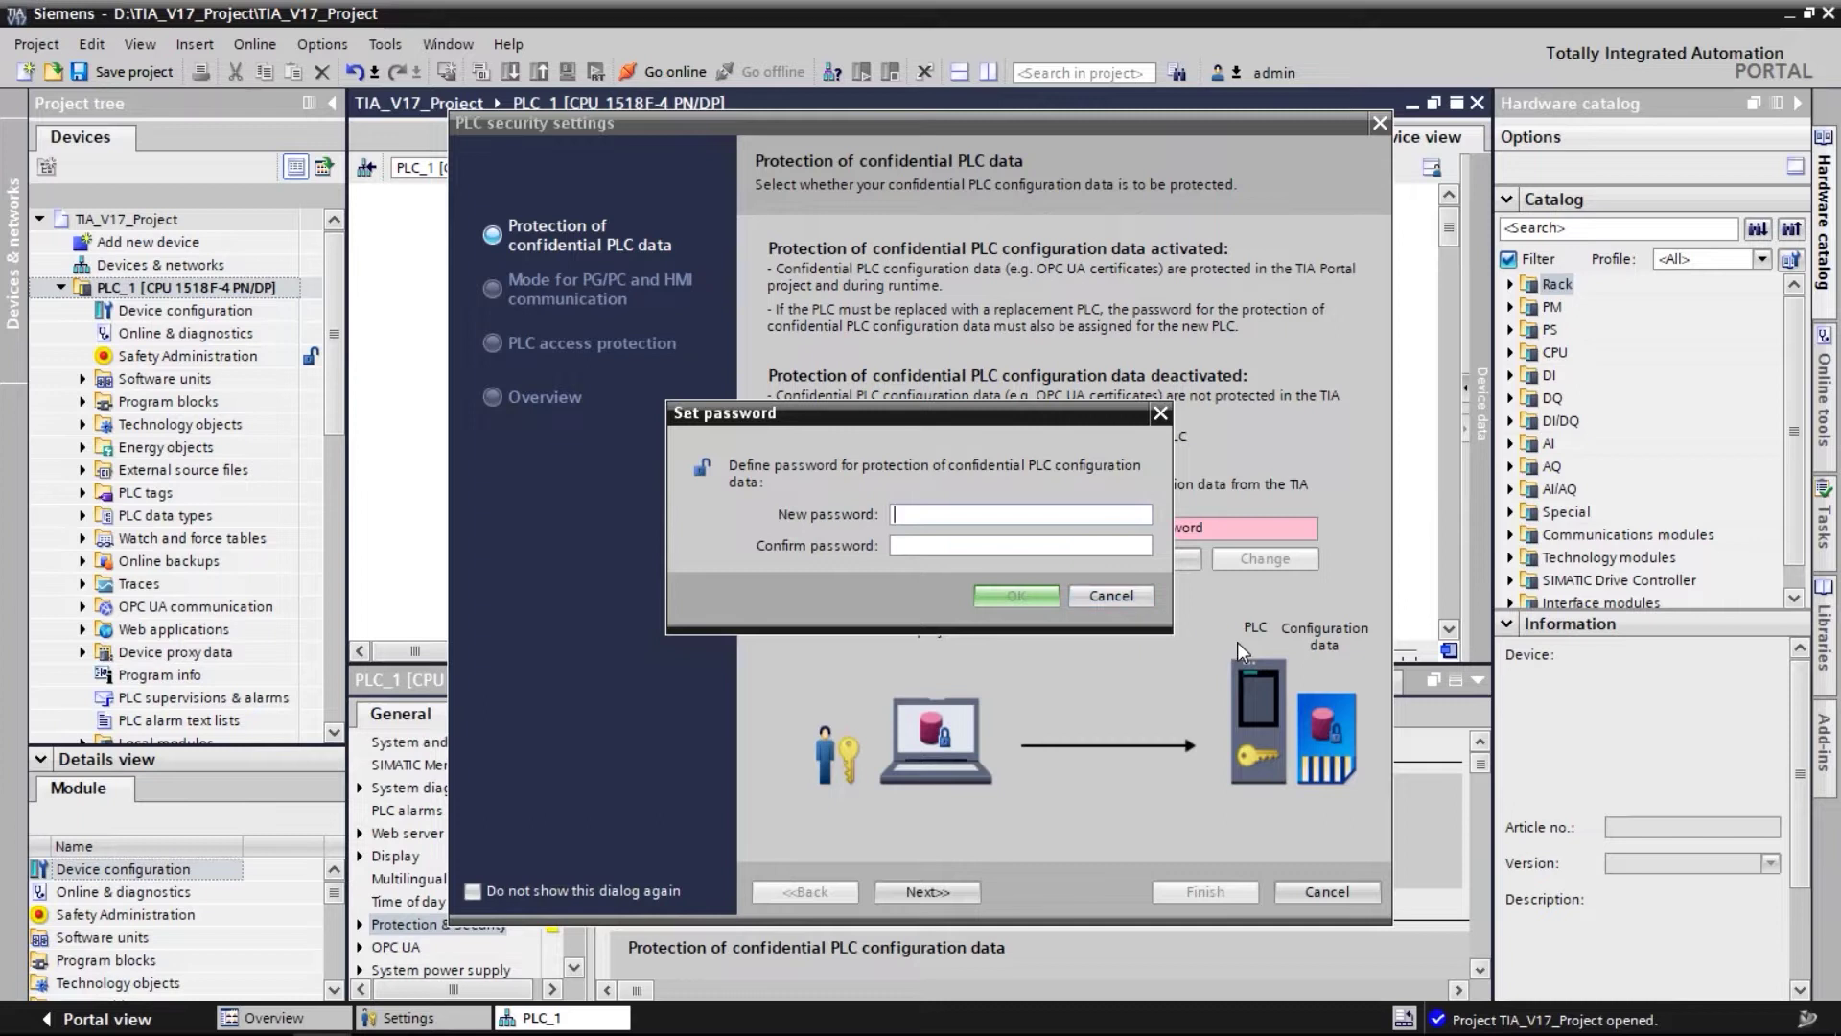
type("********")
key("Tab")
type("********")
left_click(999, 602)
left_click(926, 892)
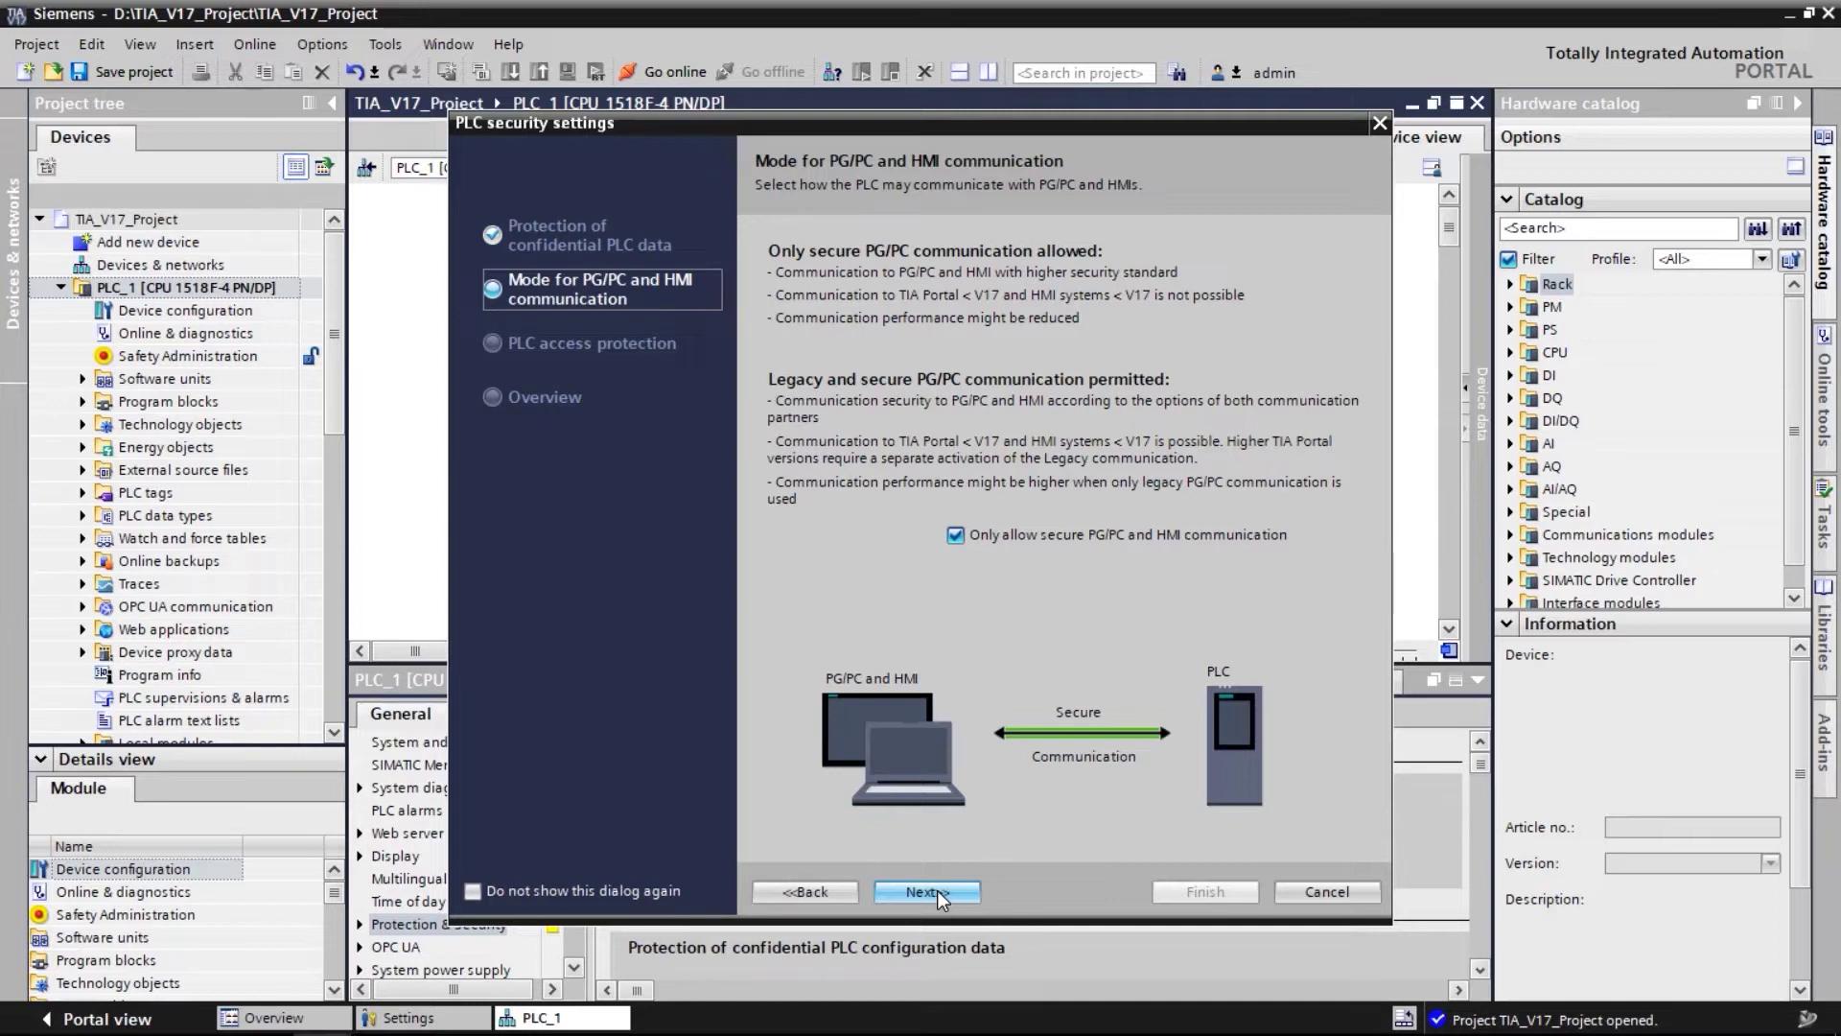
- Set PLC_1's access level without password to HMI access
left_click(936, 890)
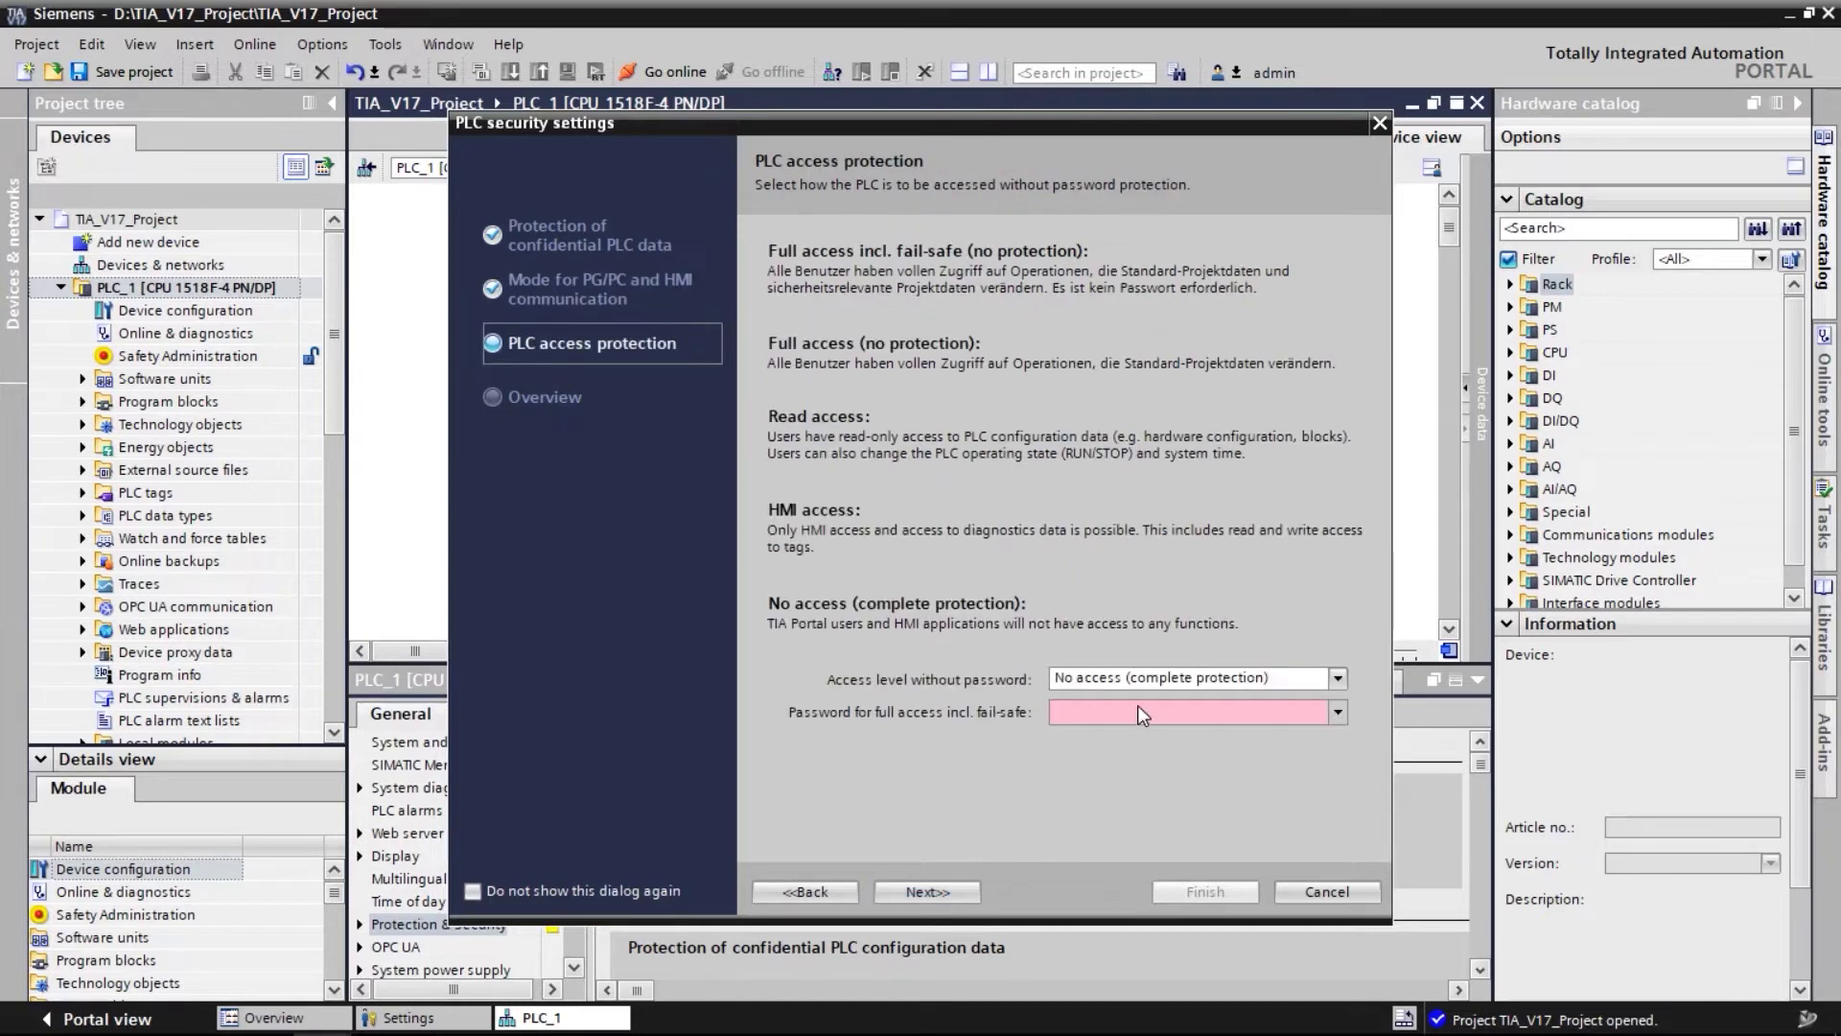
left_click(1141, 679)
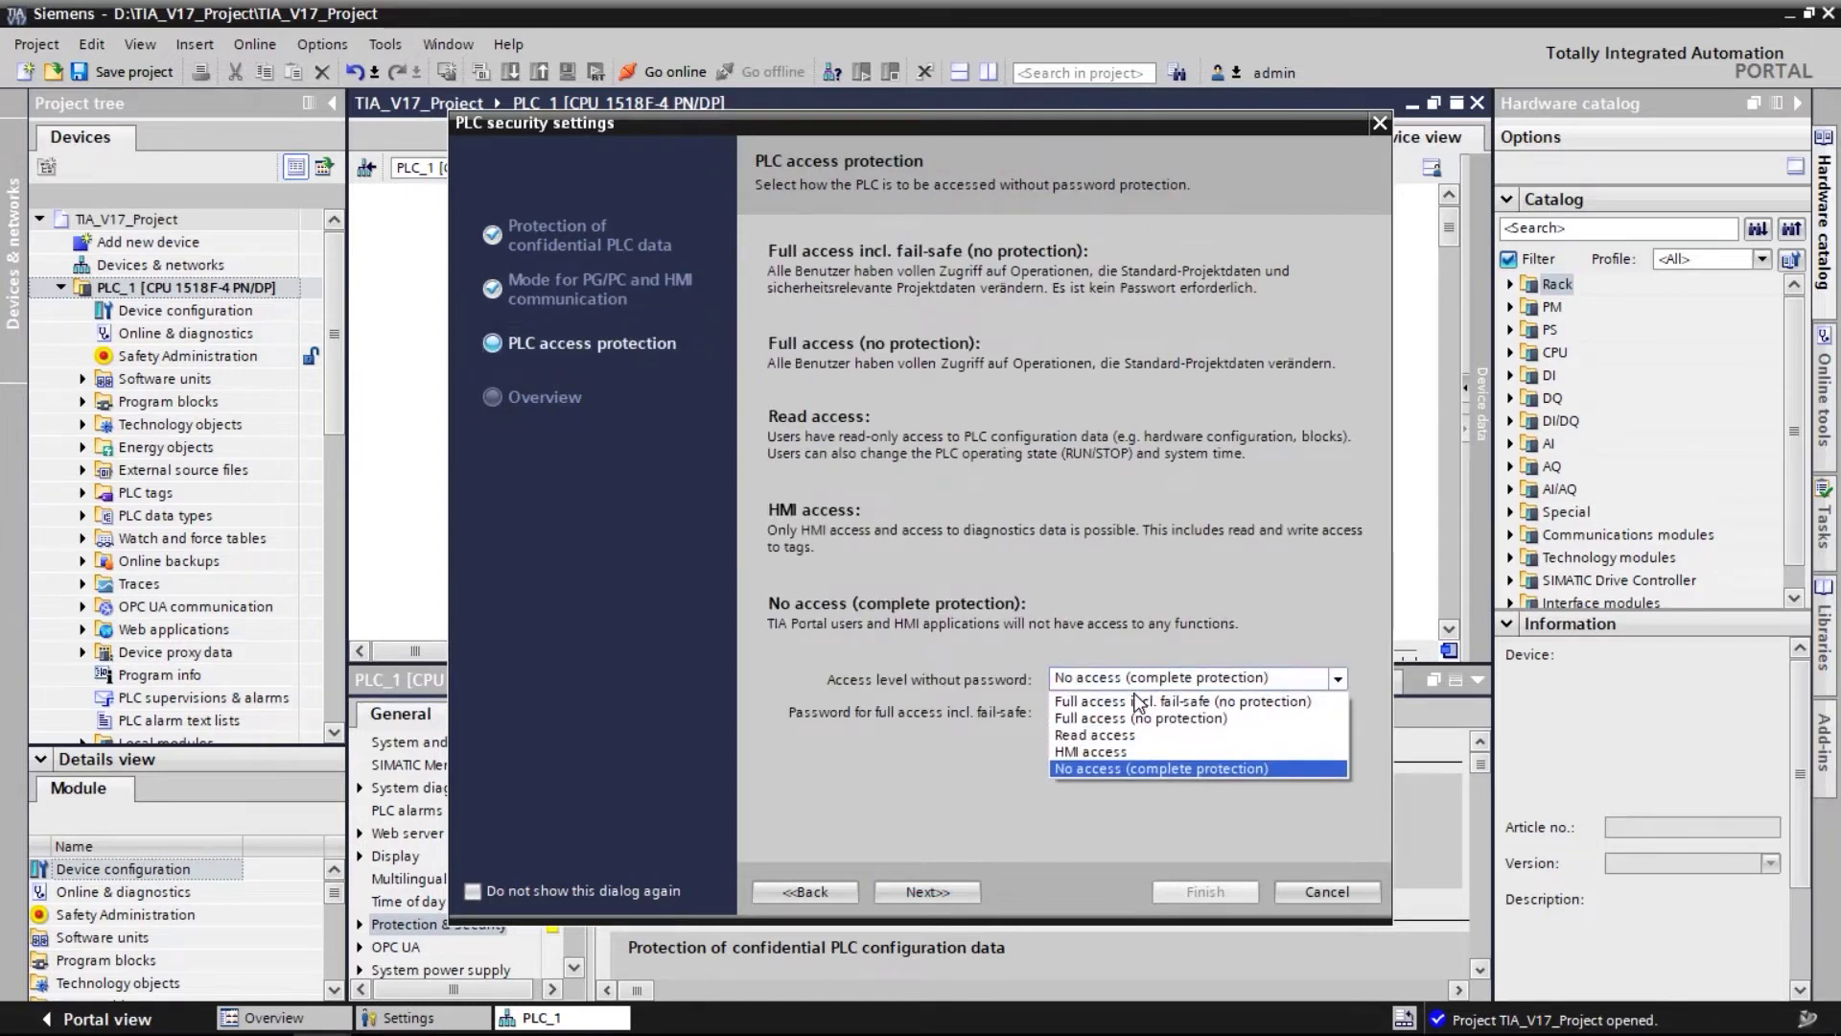
left_click(1109, 749)
- Set a confirmed full-access fail-safe password and proceed to the security overview
left_click(1084, 717)
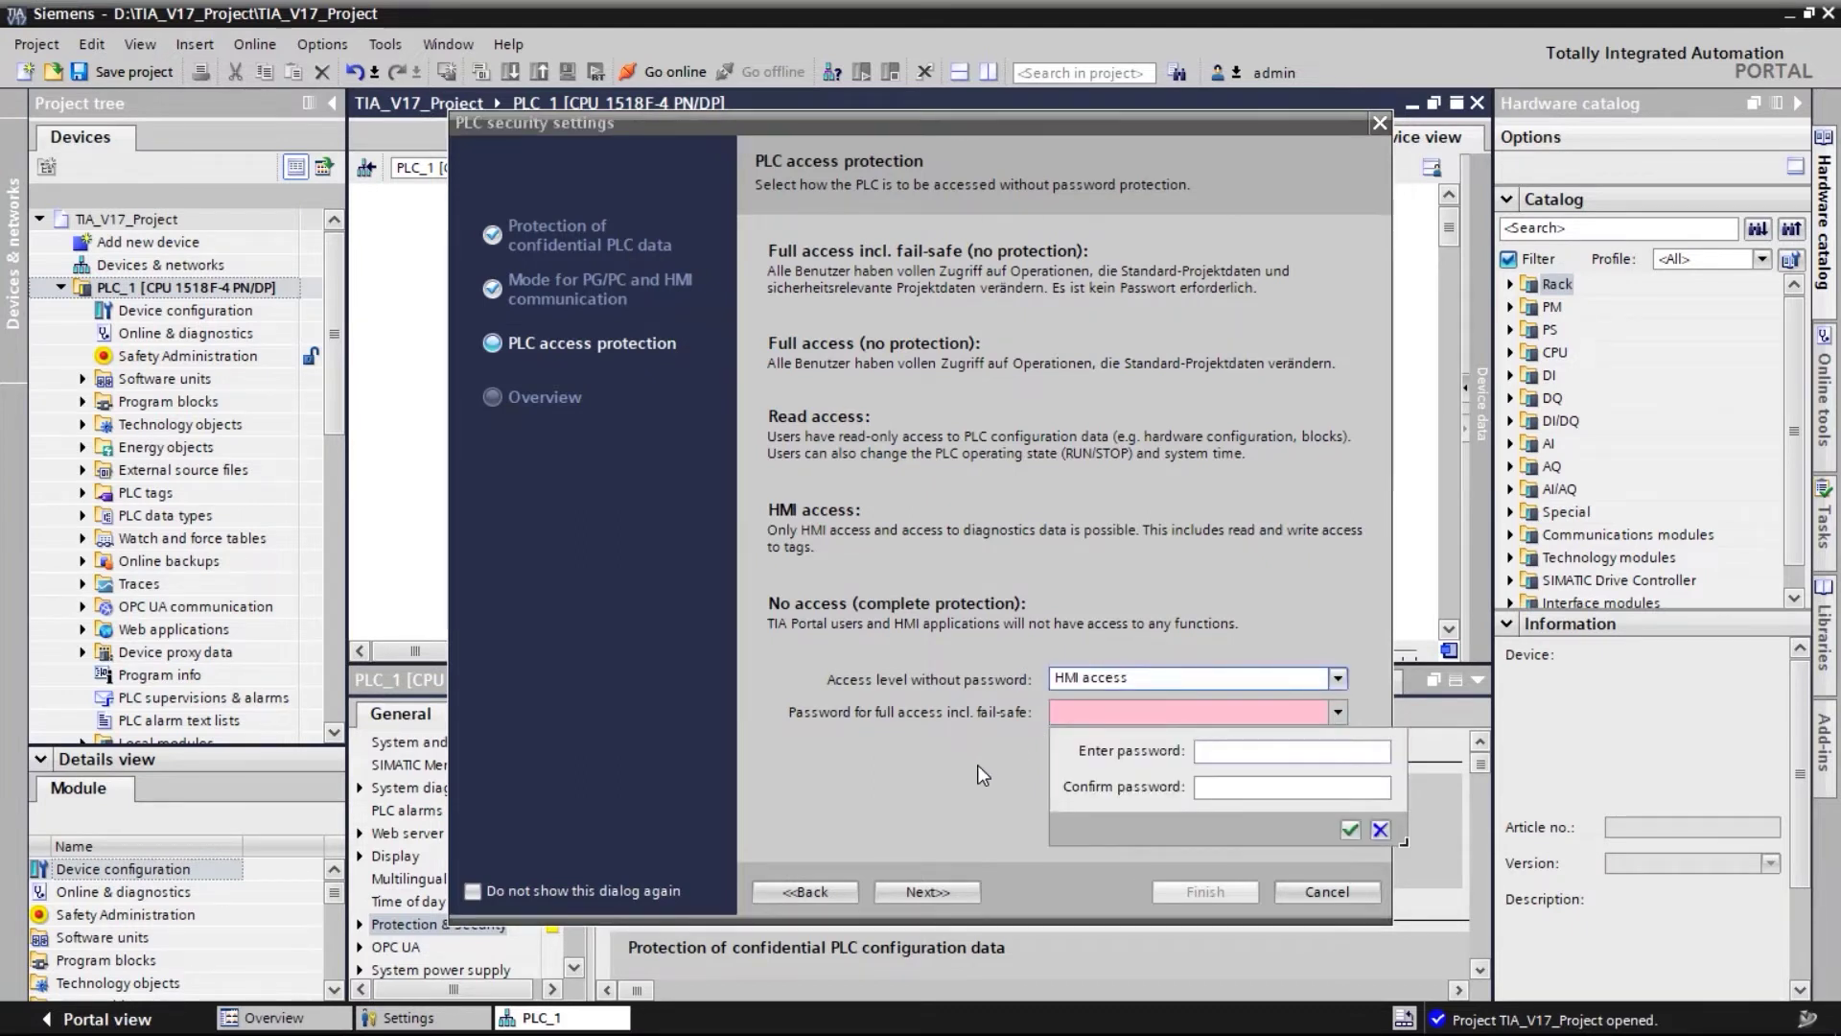
type("********")
key("Tab")
type("********")
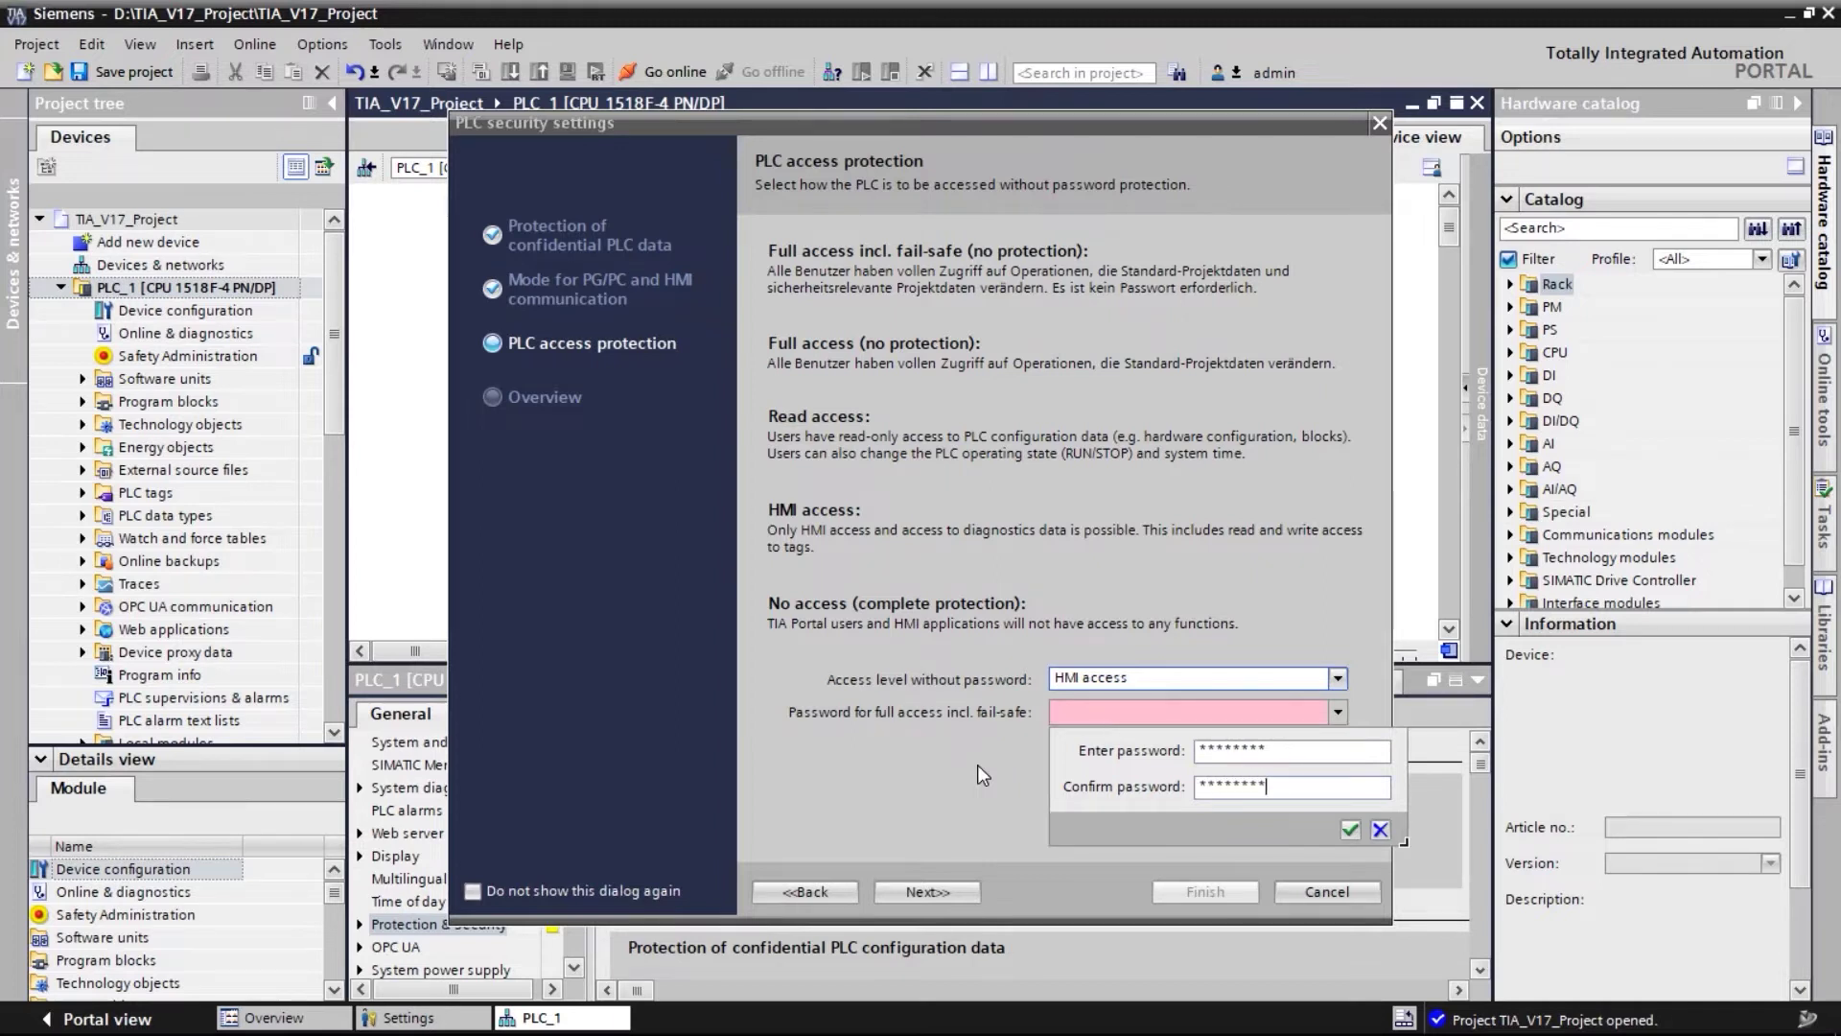
left_click(1347, 831)
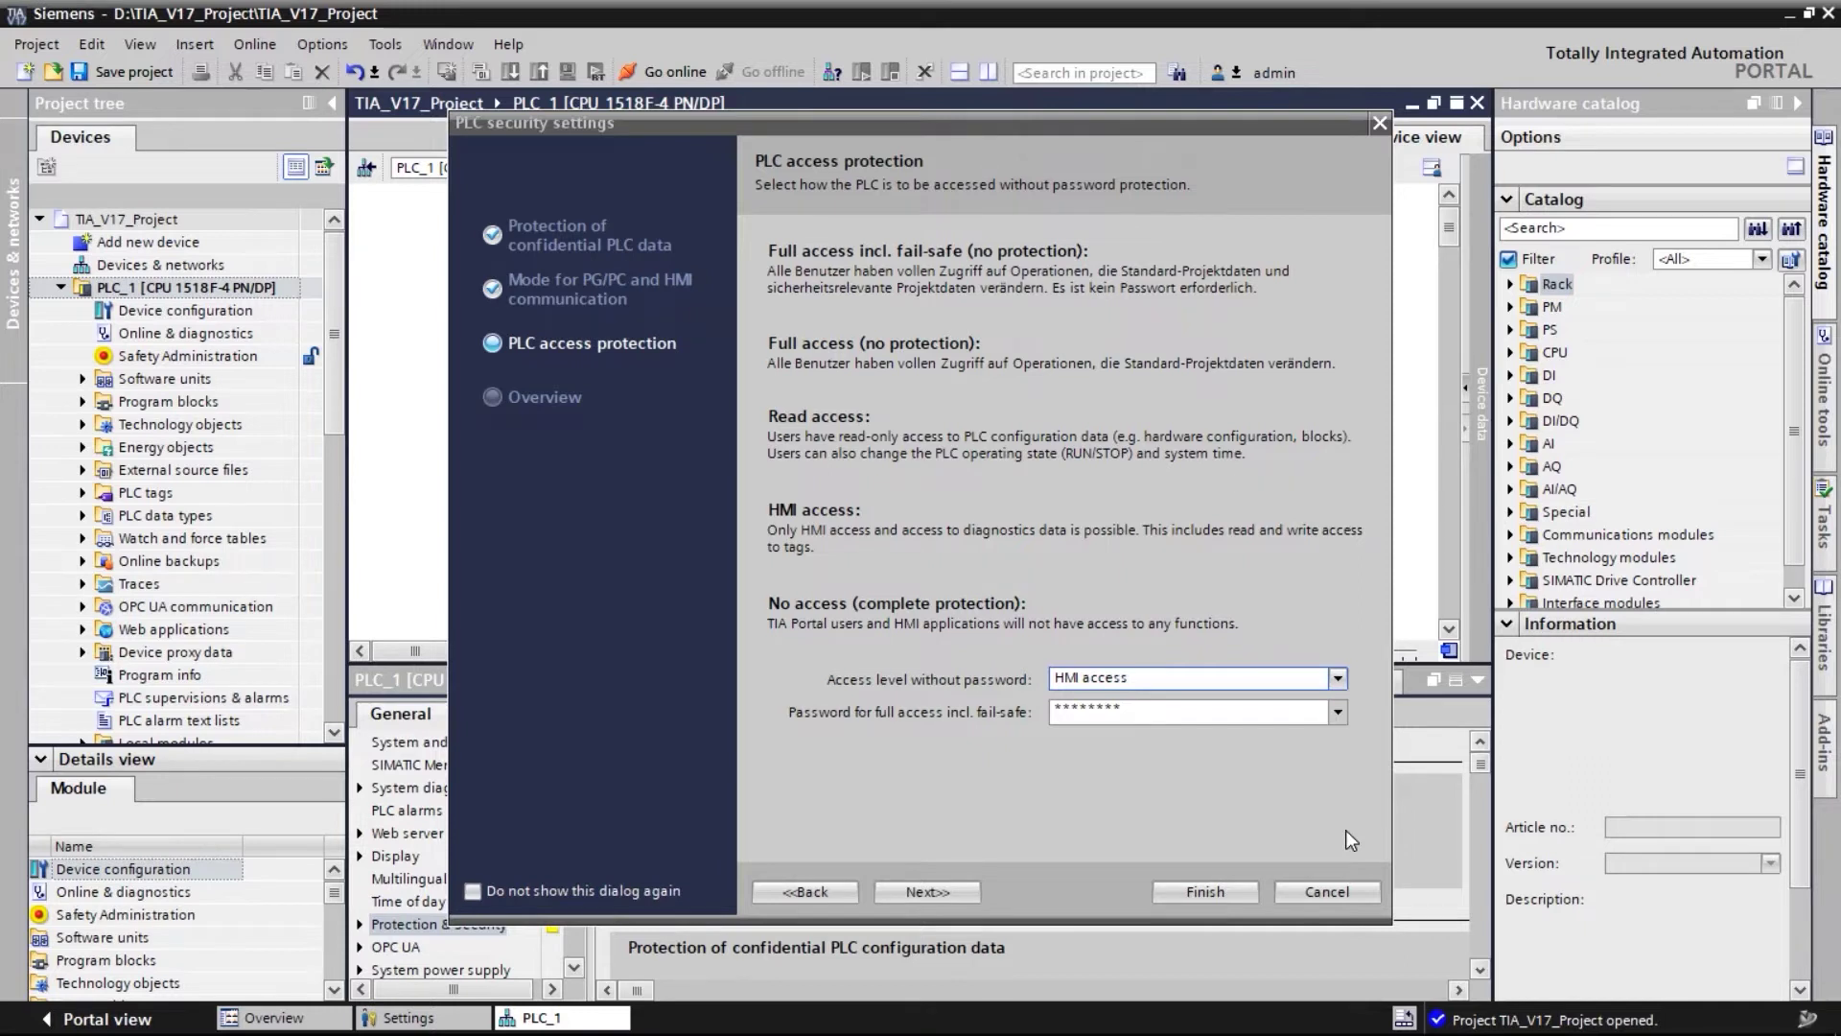
left_click(940, 890)
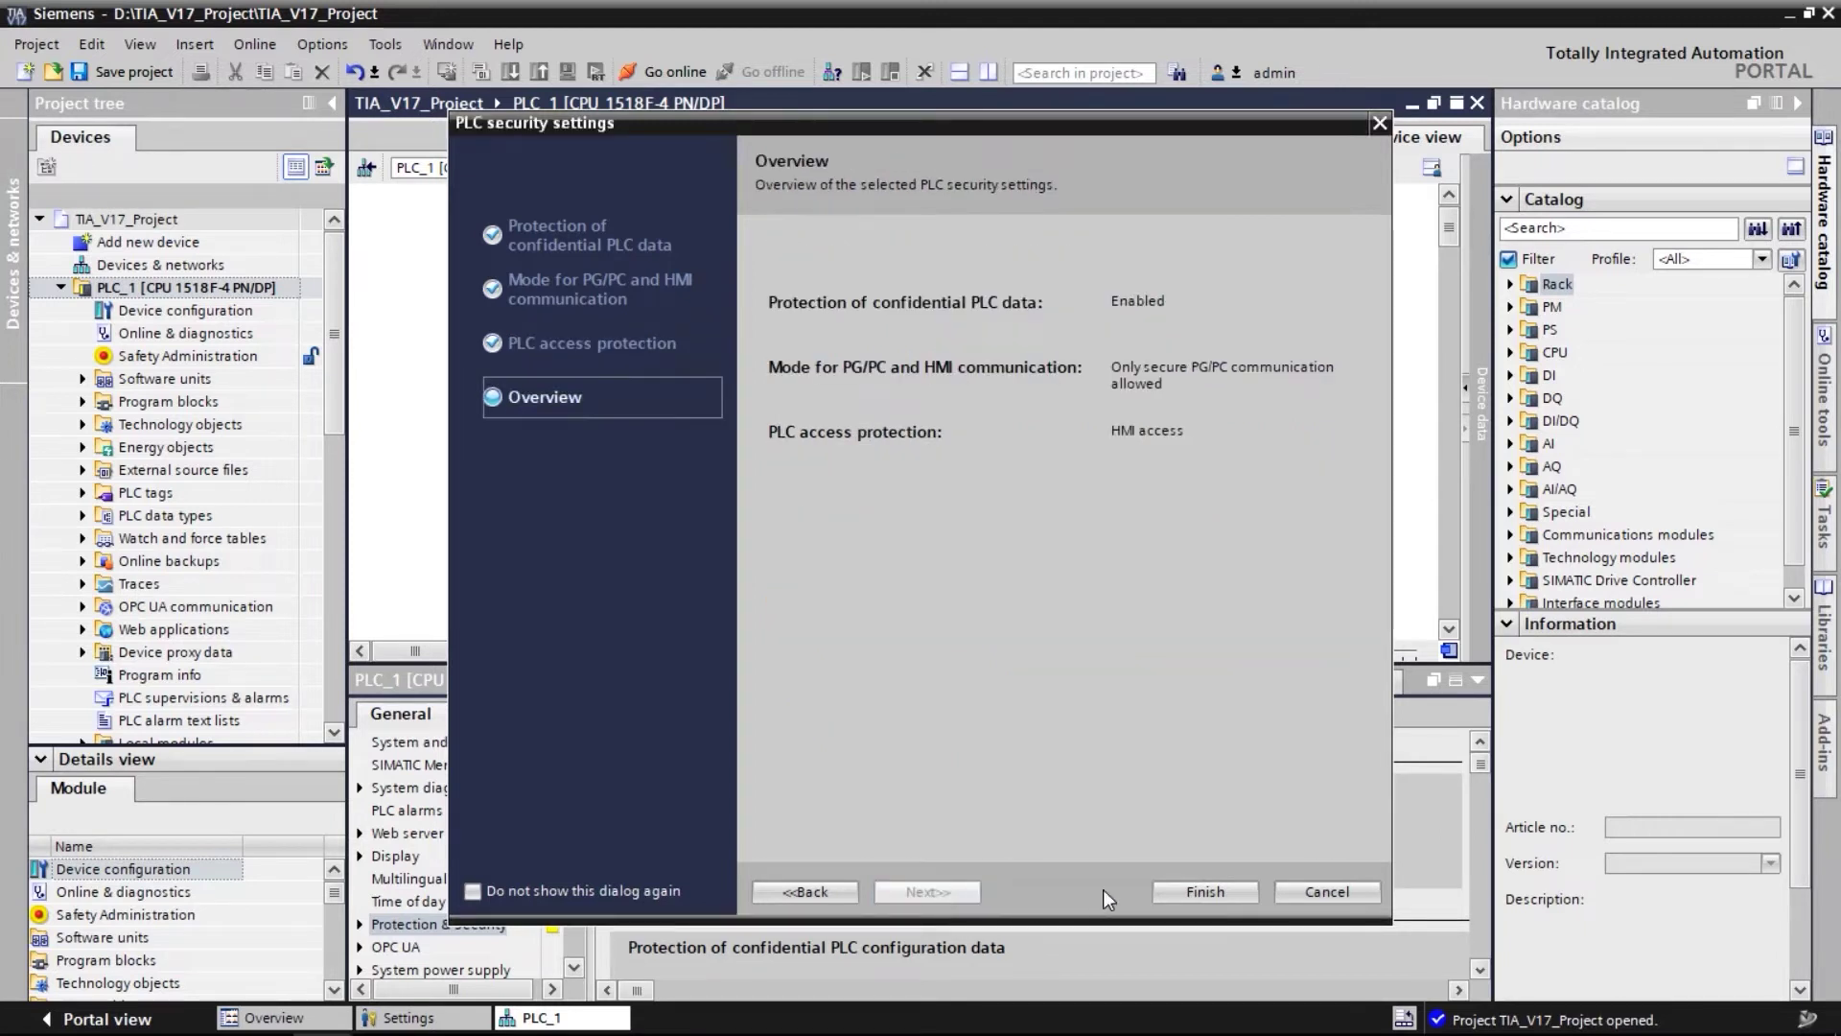
- Finish the security wizard to apply the settings, then begin the download to PLC_1
left_click(1188, 890)
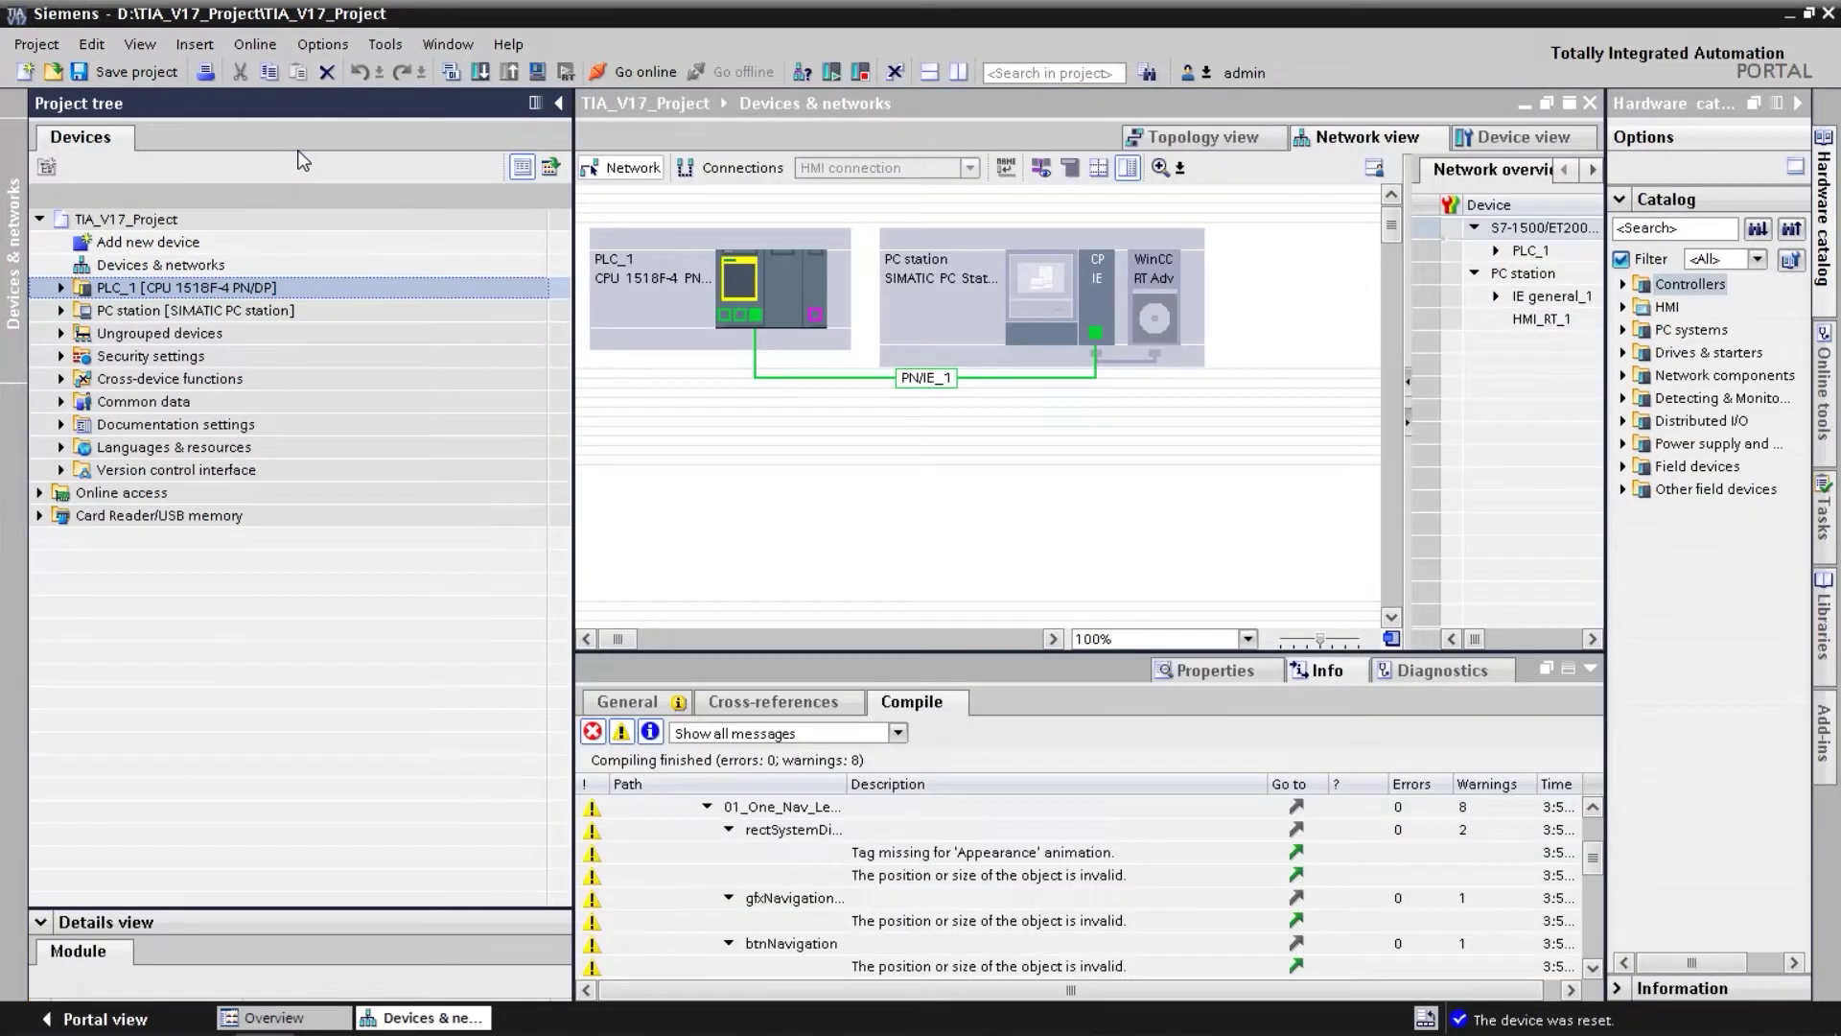
left_click(478, 73)
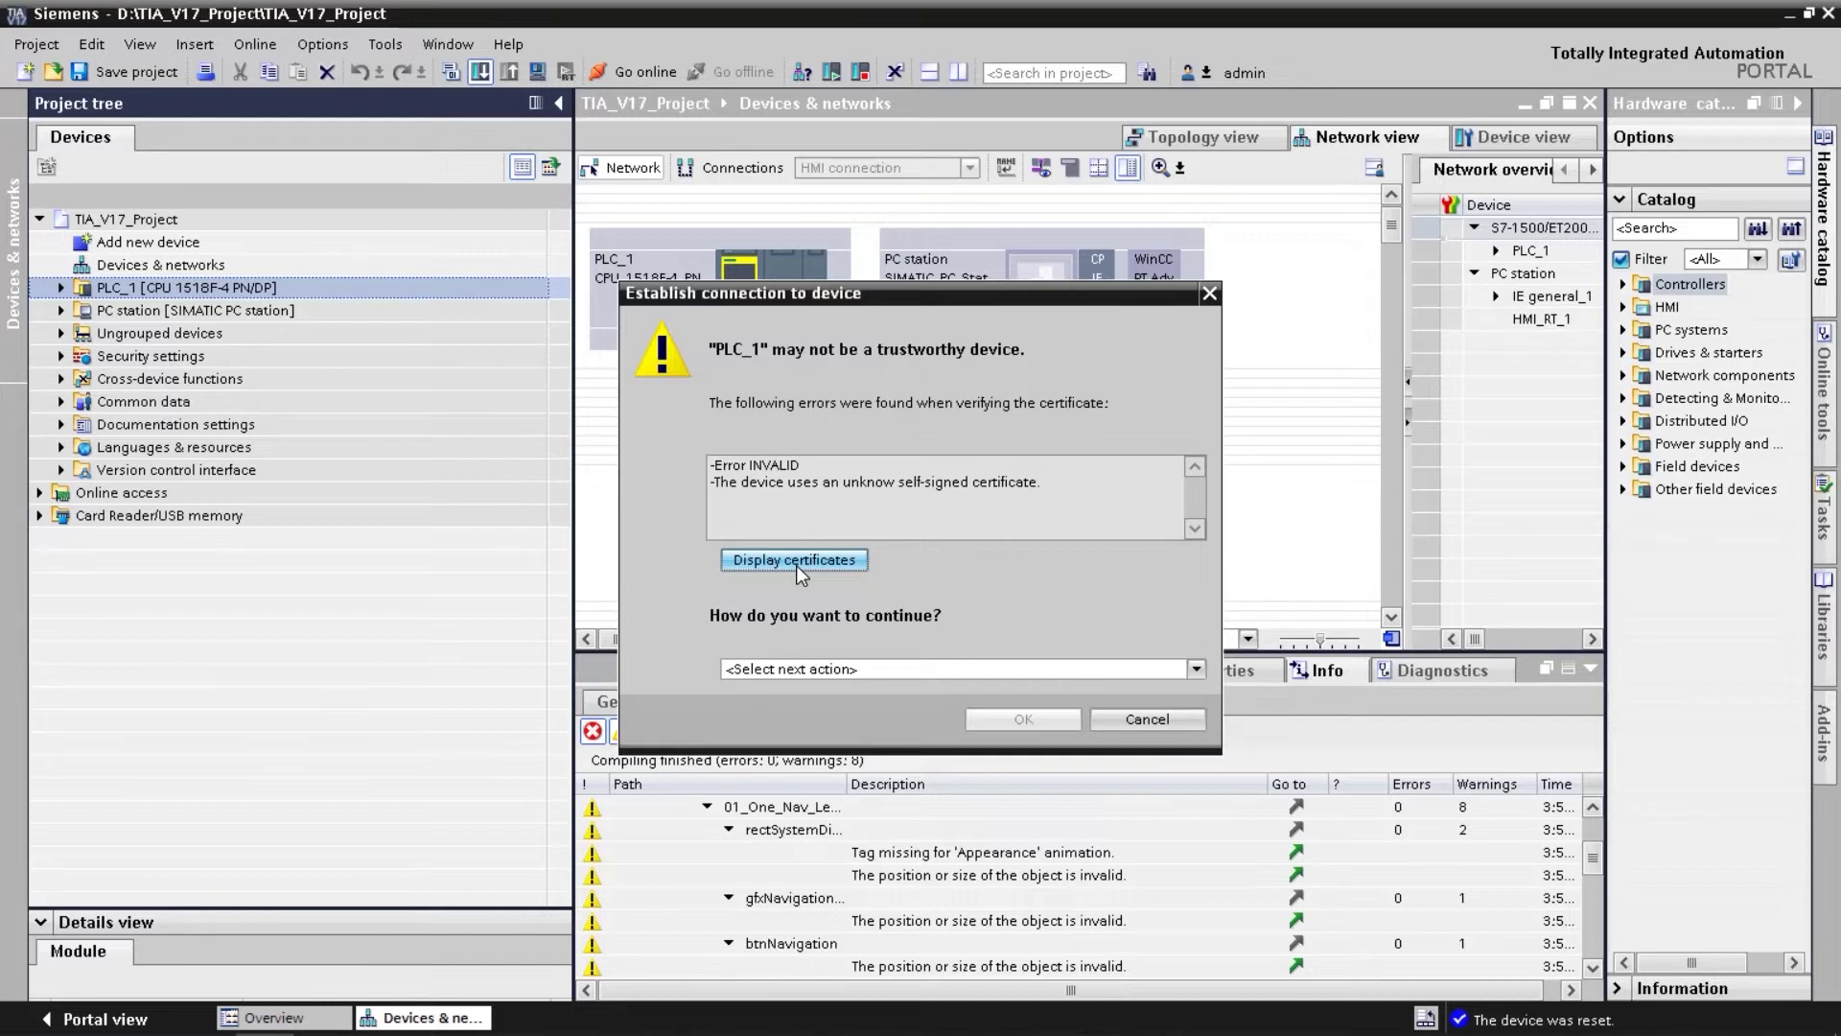
- Inspect the issuer details of PLC_1's self-signed certificate
left_click(796, 564)
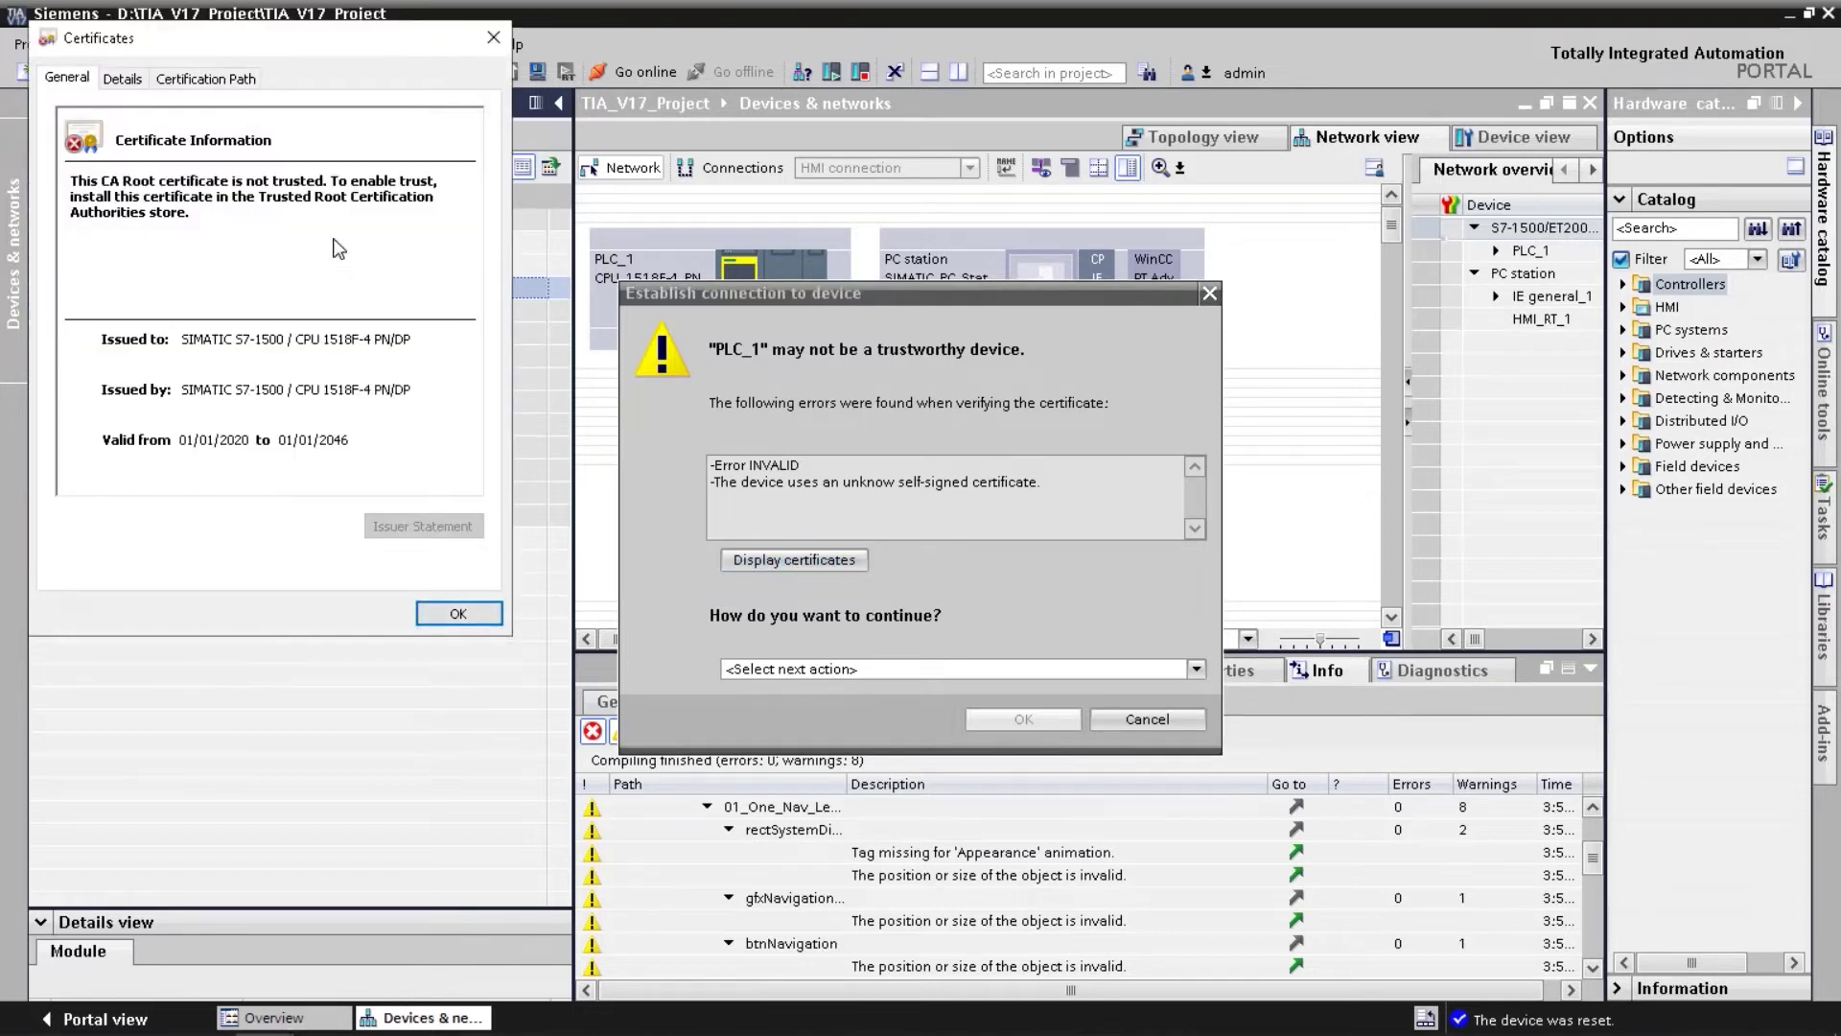
left_click(122, 78)
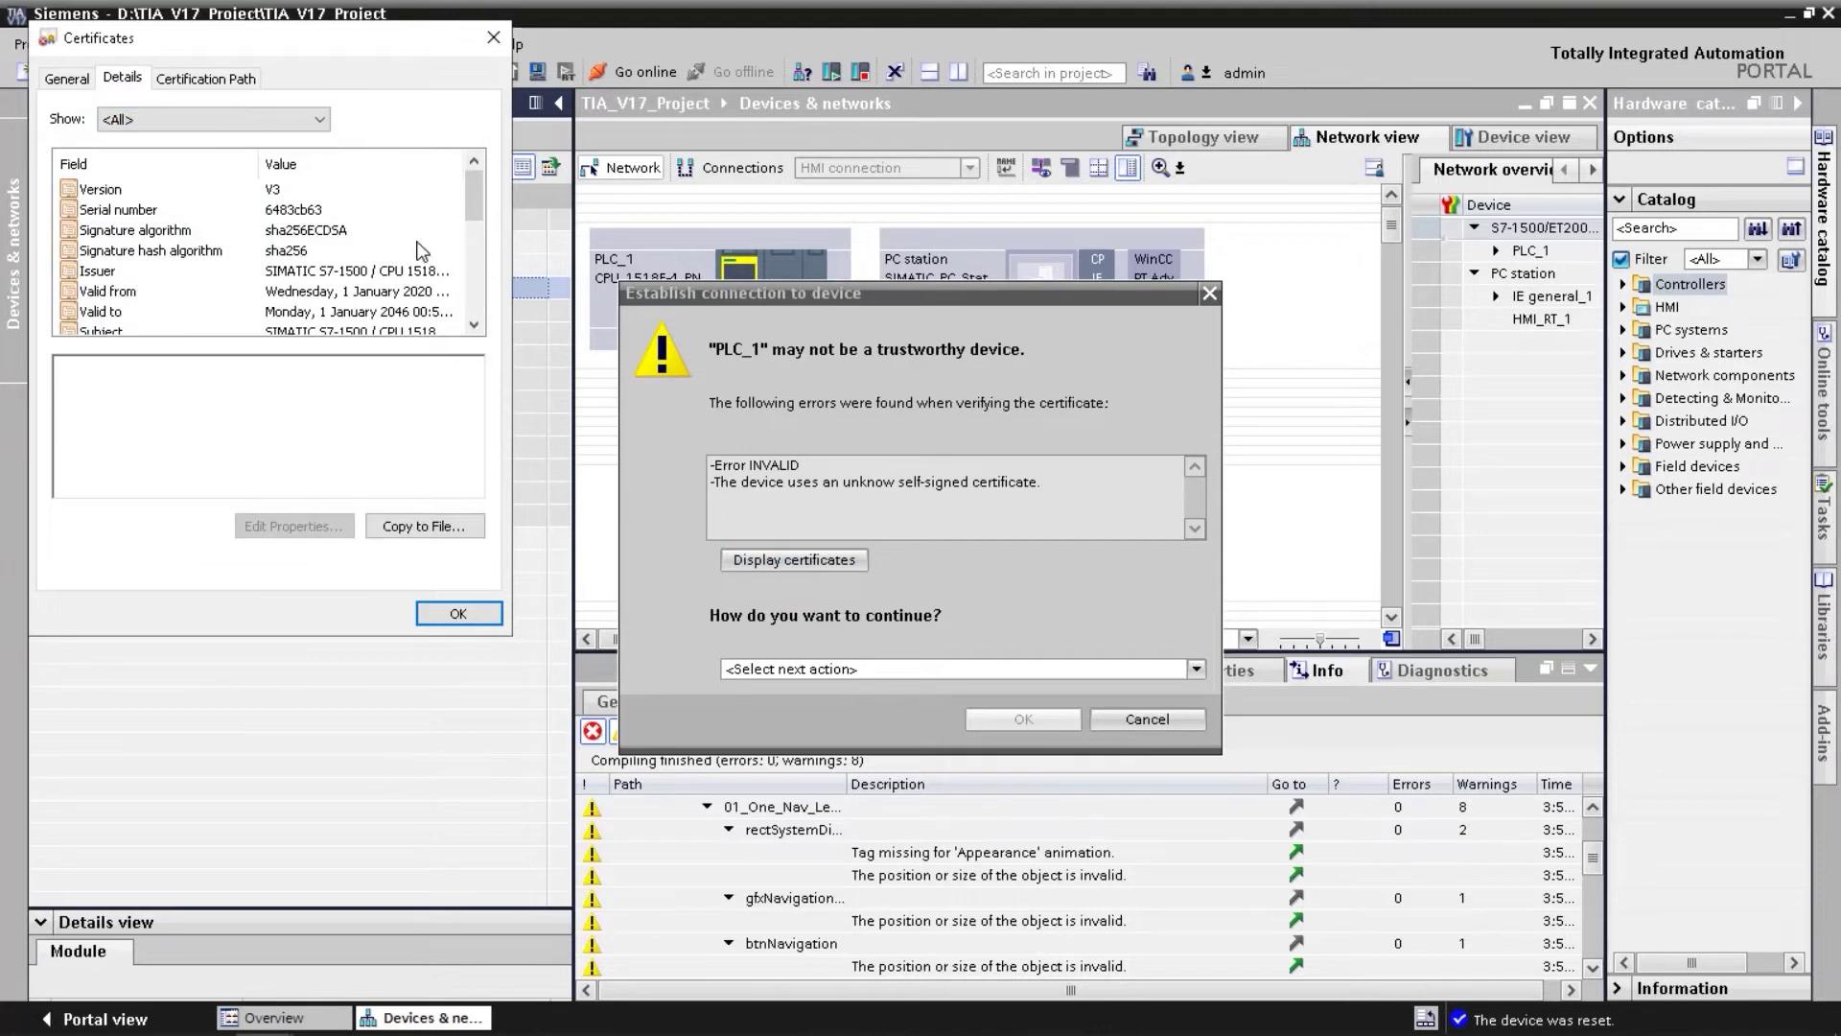
left_click(419, 273)
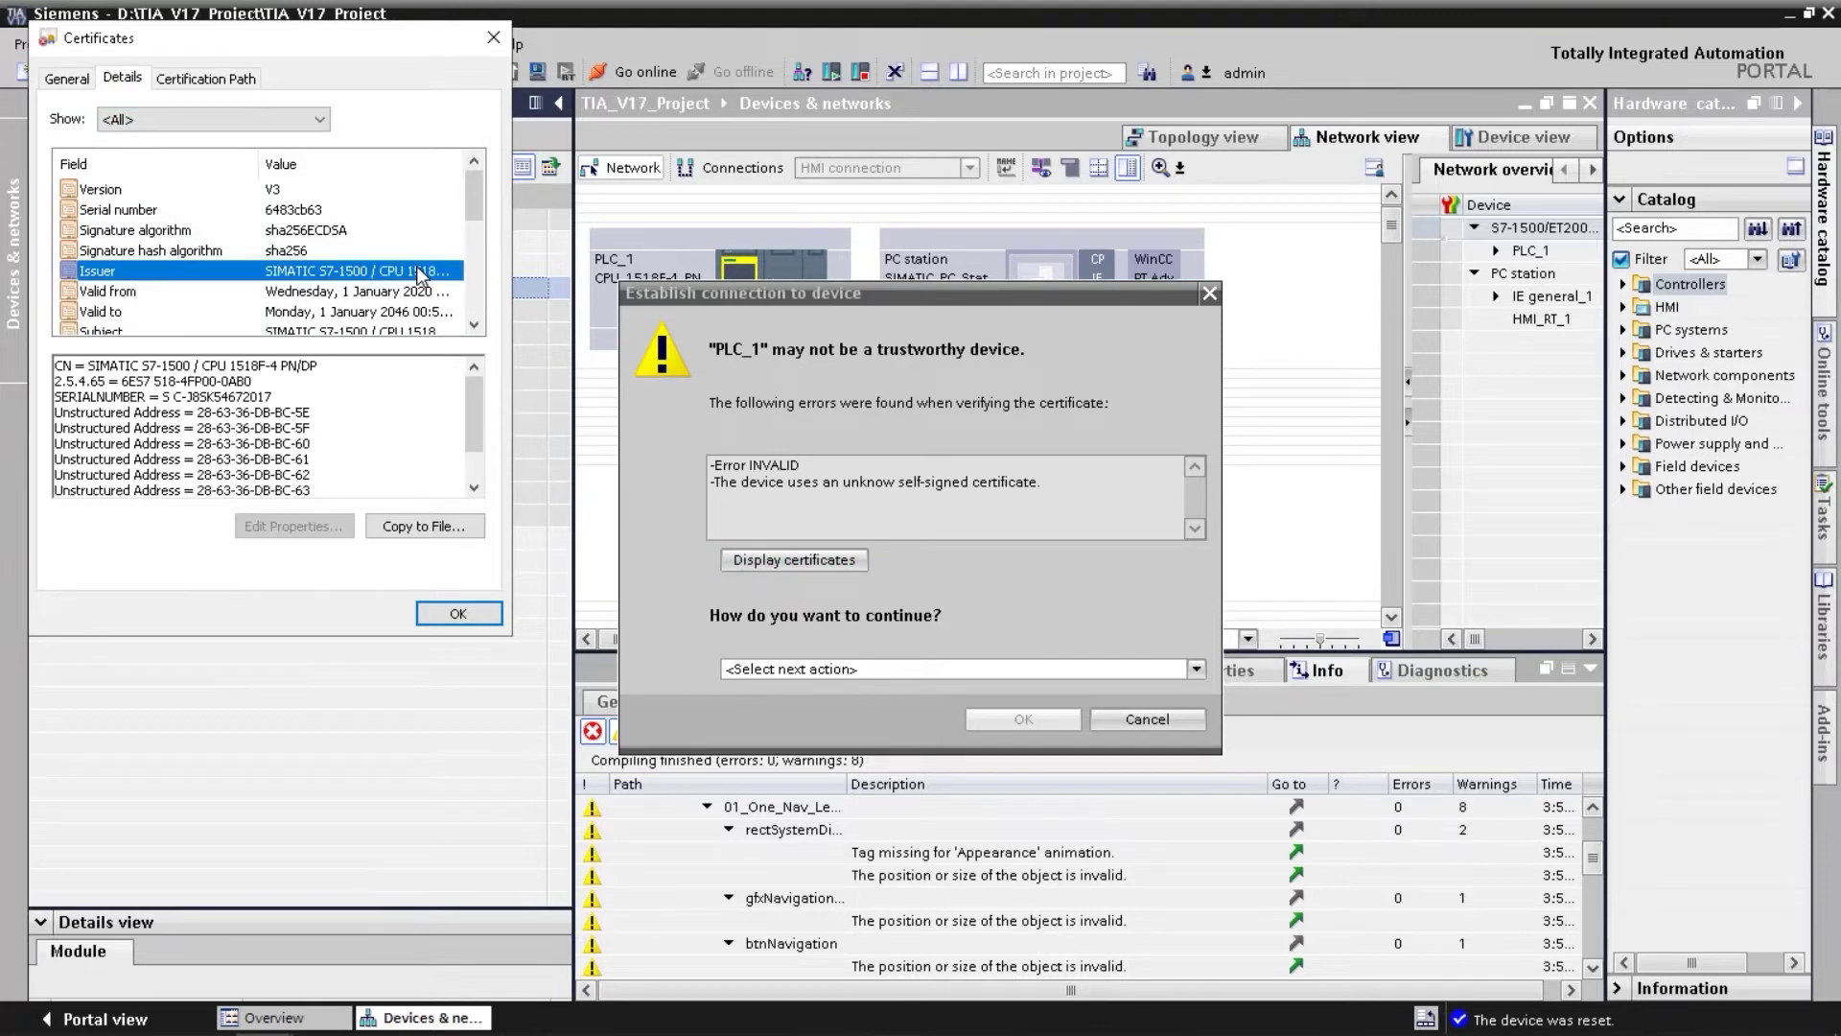
left_click(458, 614)
- Mark PLC_1 as trustworthy and establish the connection
left_click(801, 668)
left_click(806, 723)
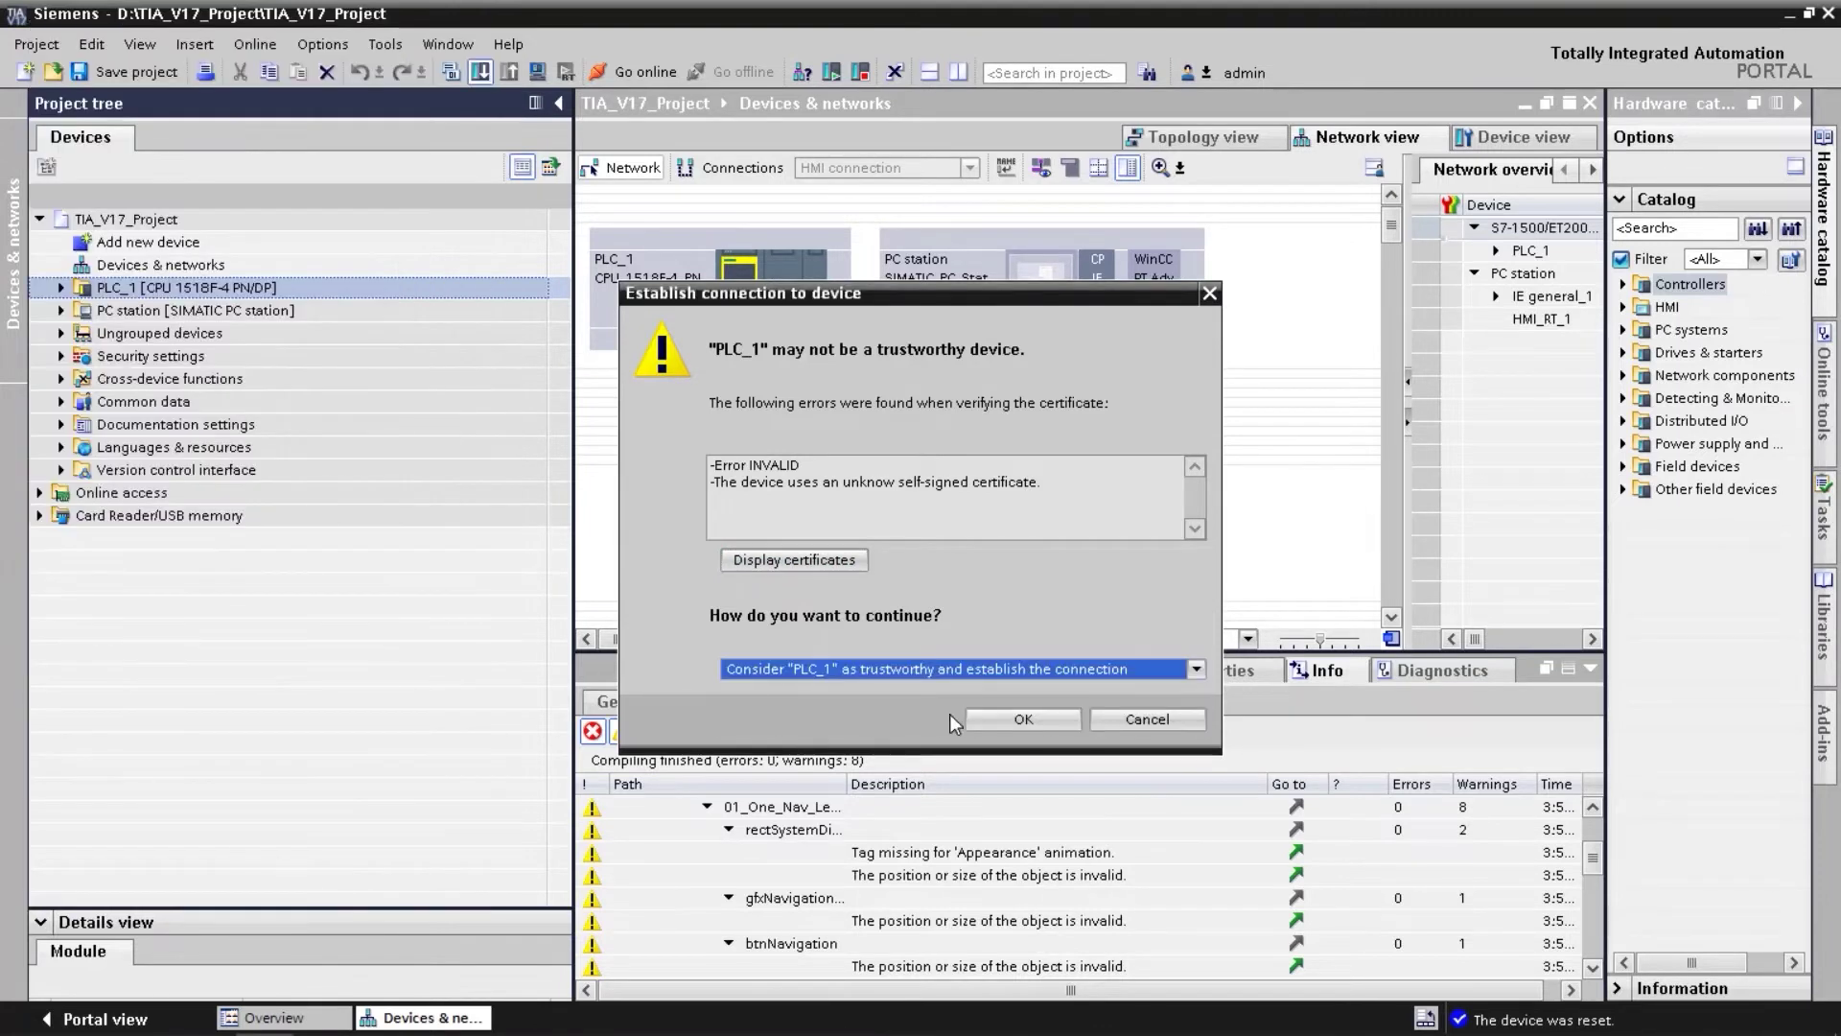
left_click(999, 721)
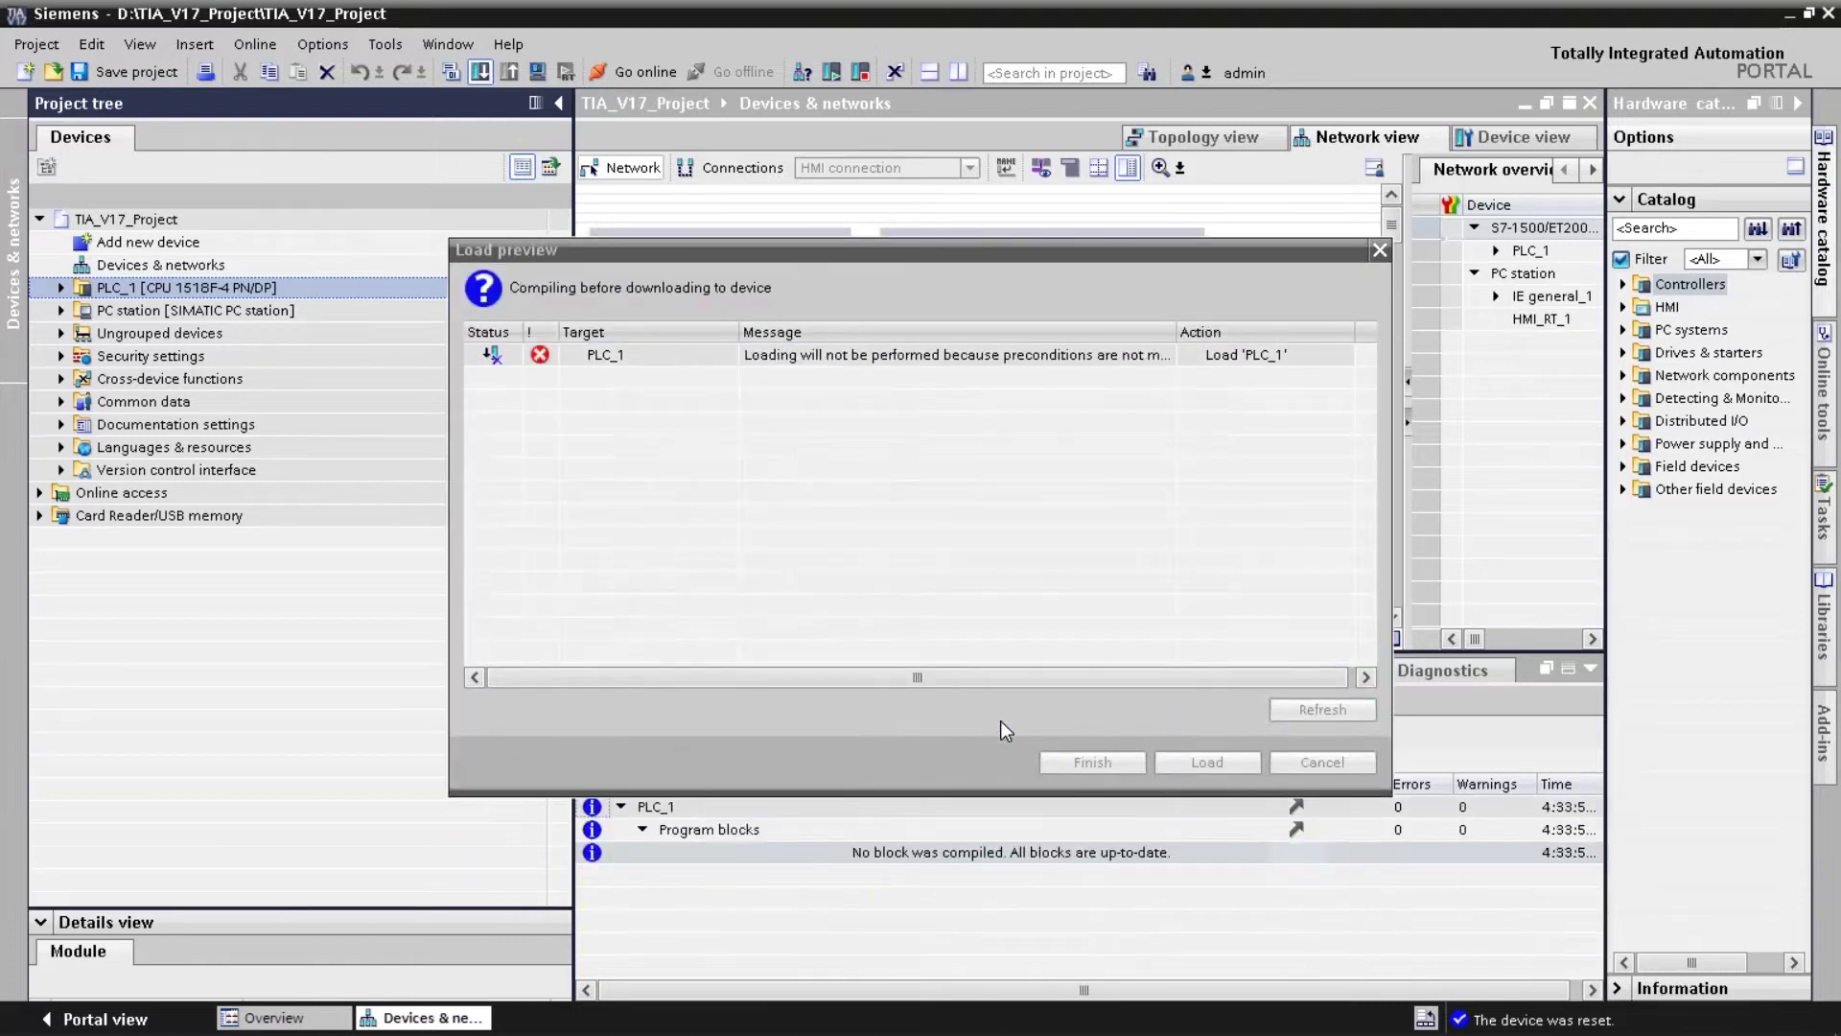
- Enter the confidential-data password in the load preview and load the configuration to PLC_1
scroll(1338, 470, "down", 4)
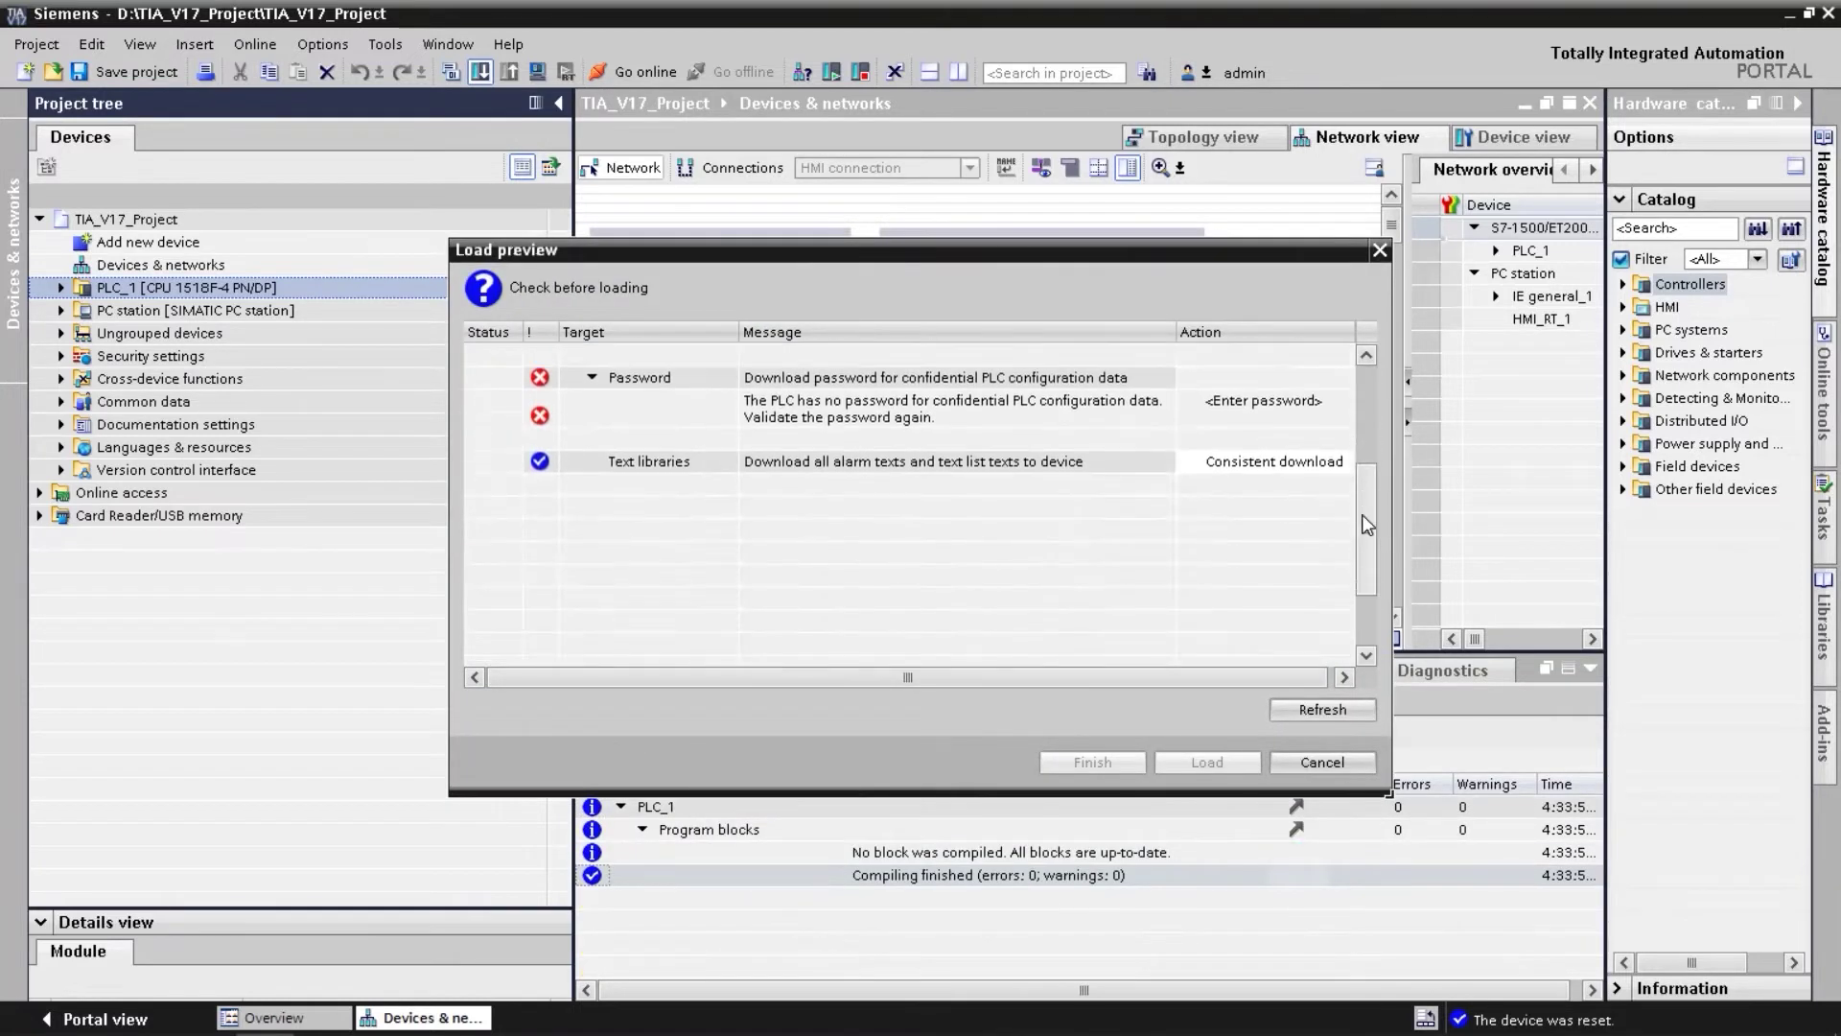
left_click(1271, 439)
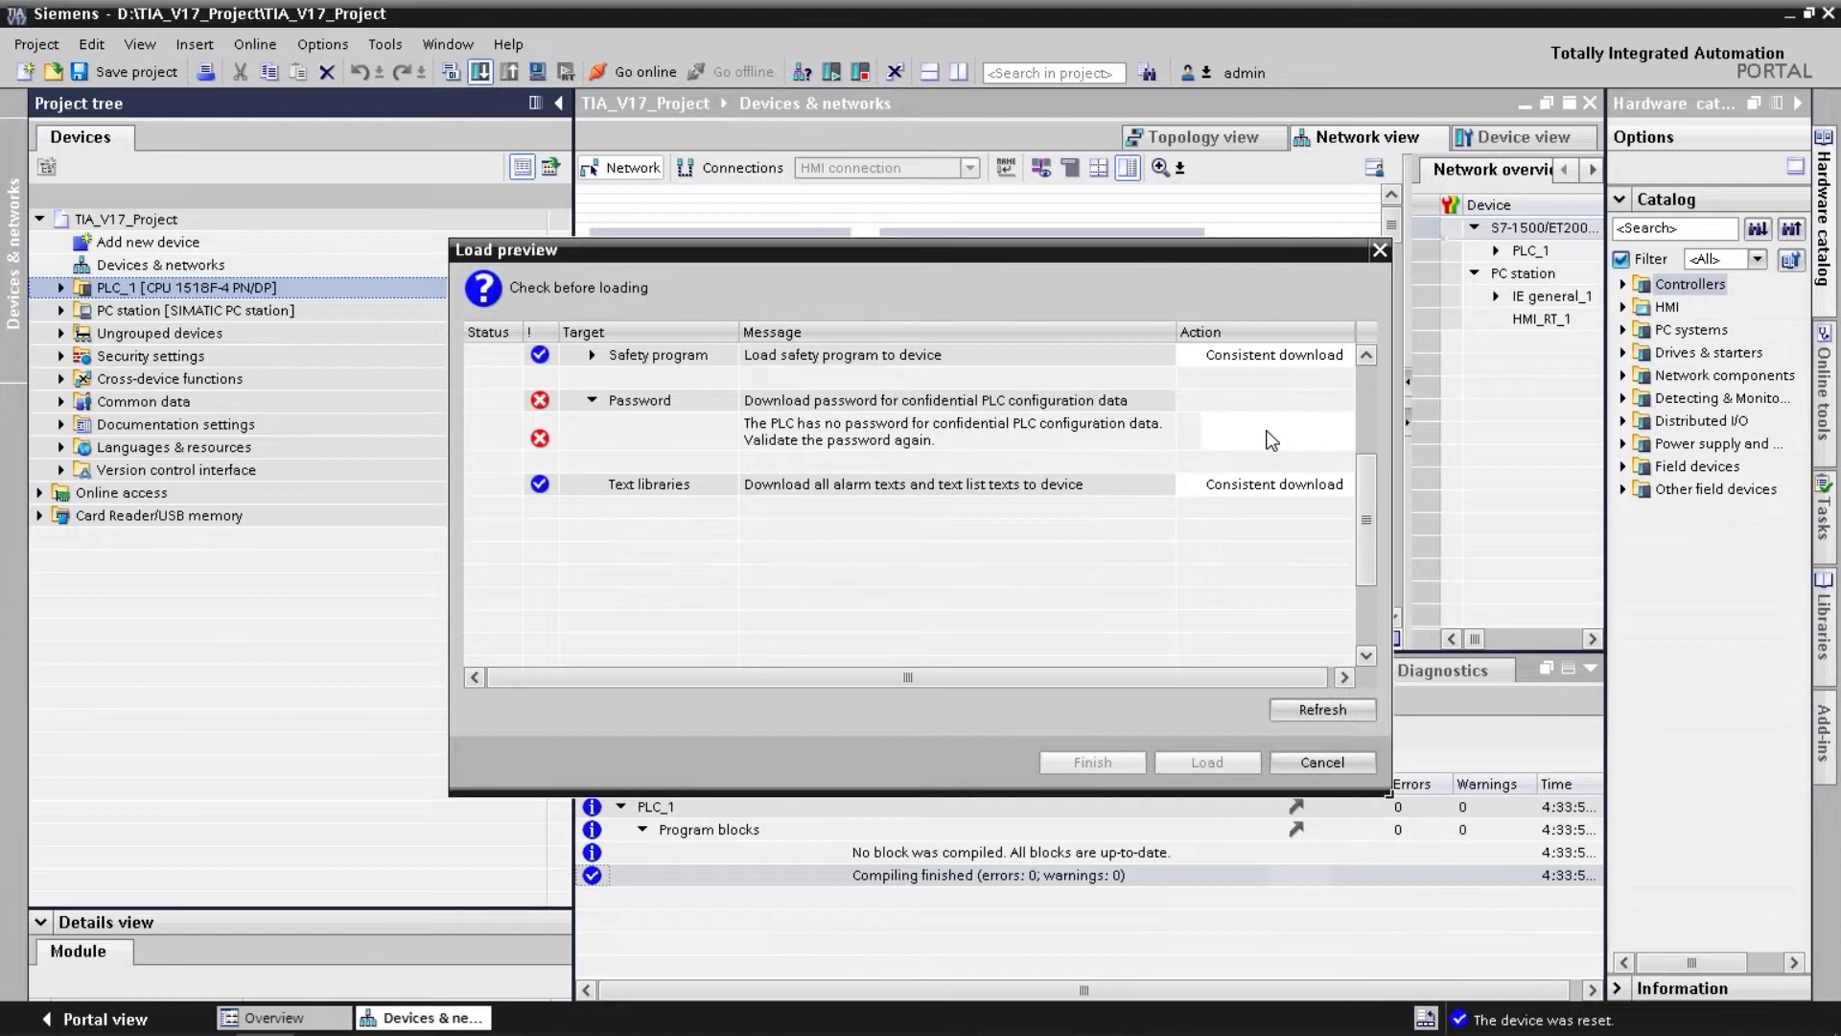
type("**********")
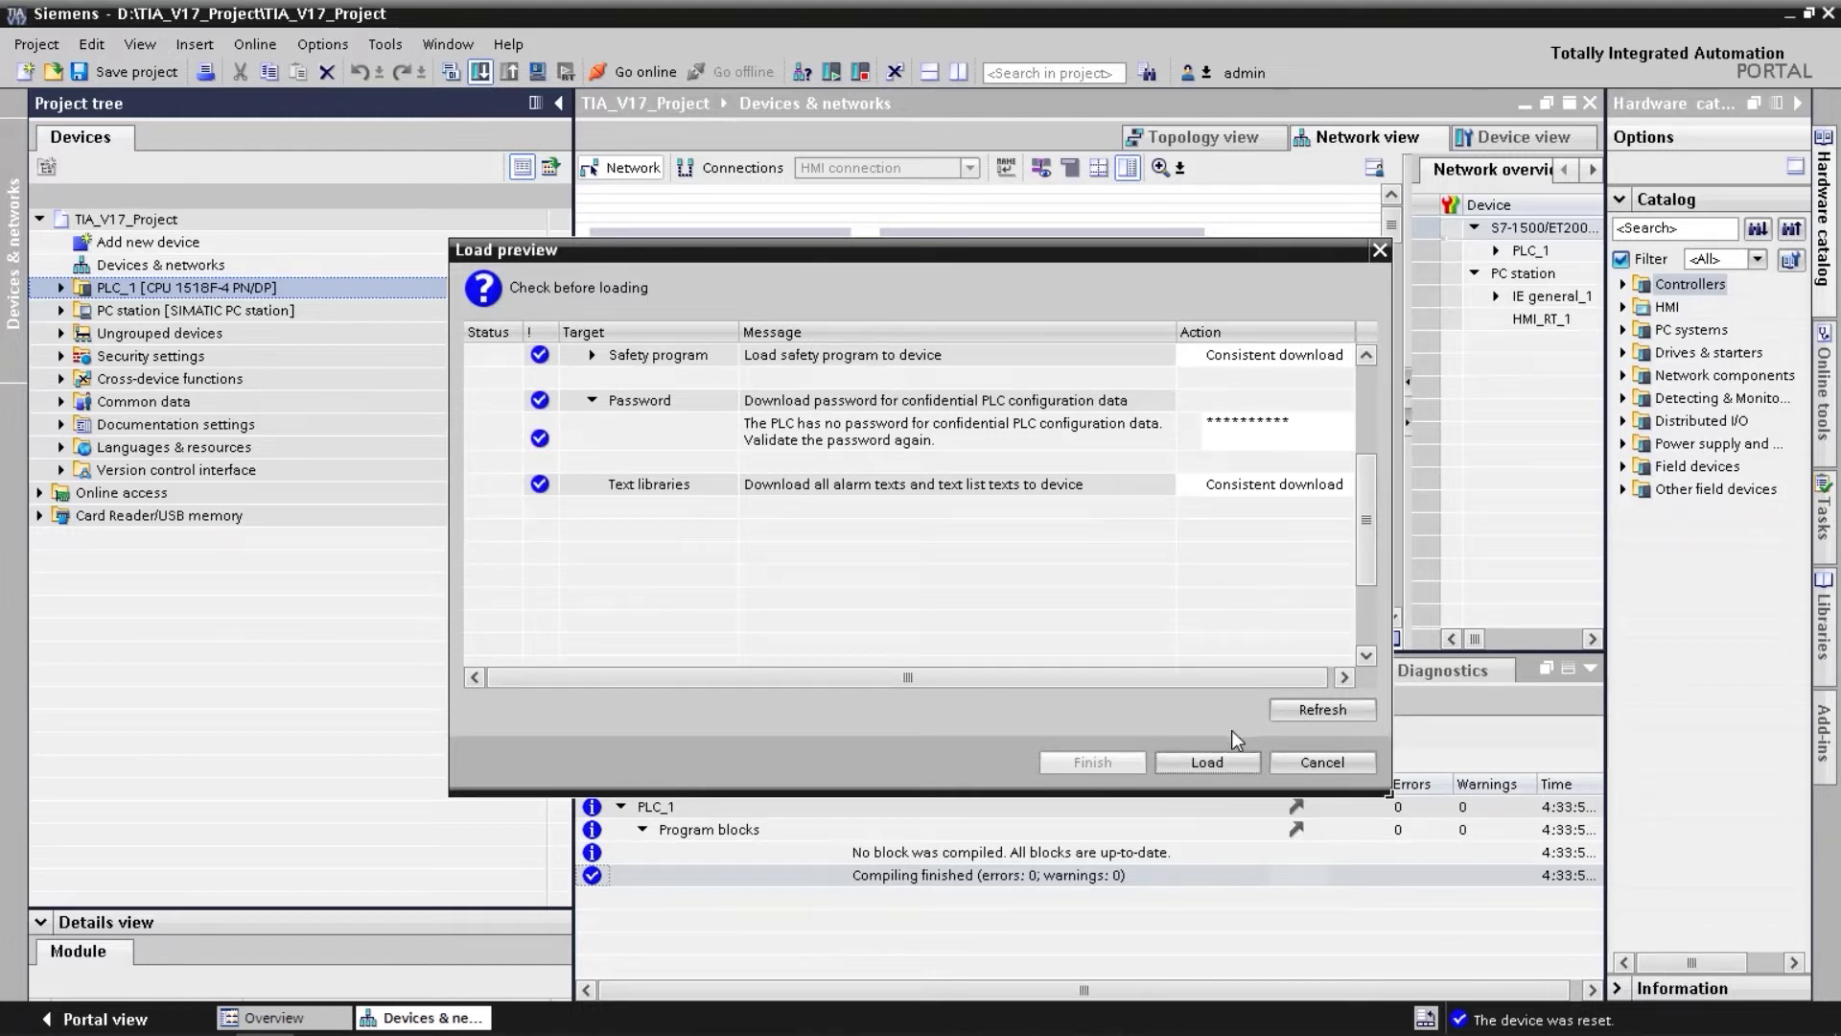
left_click(1227, 760)
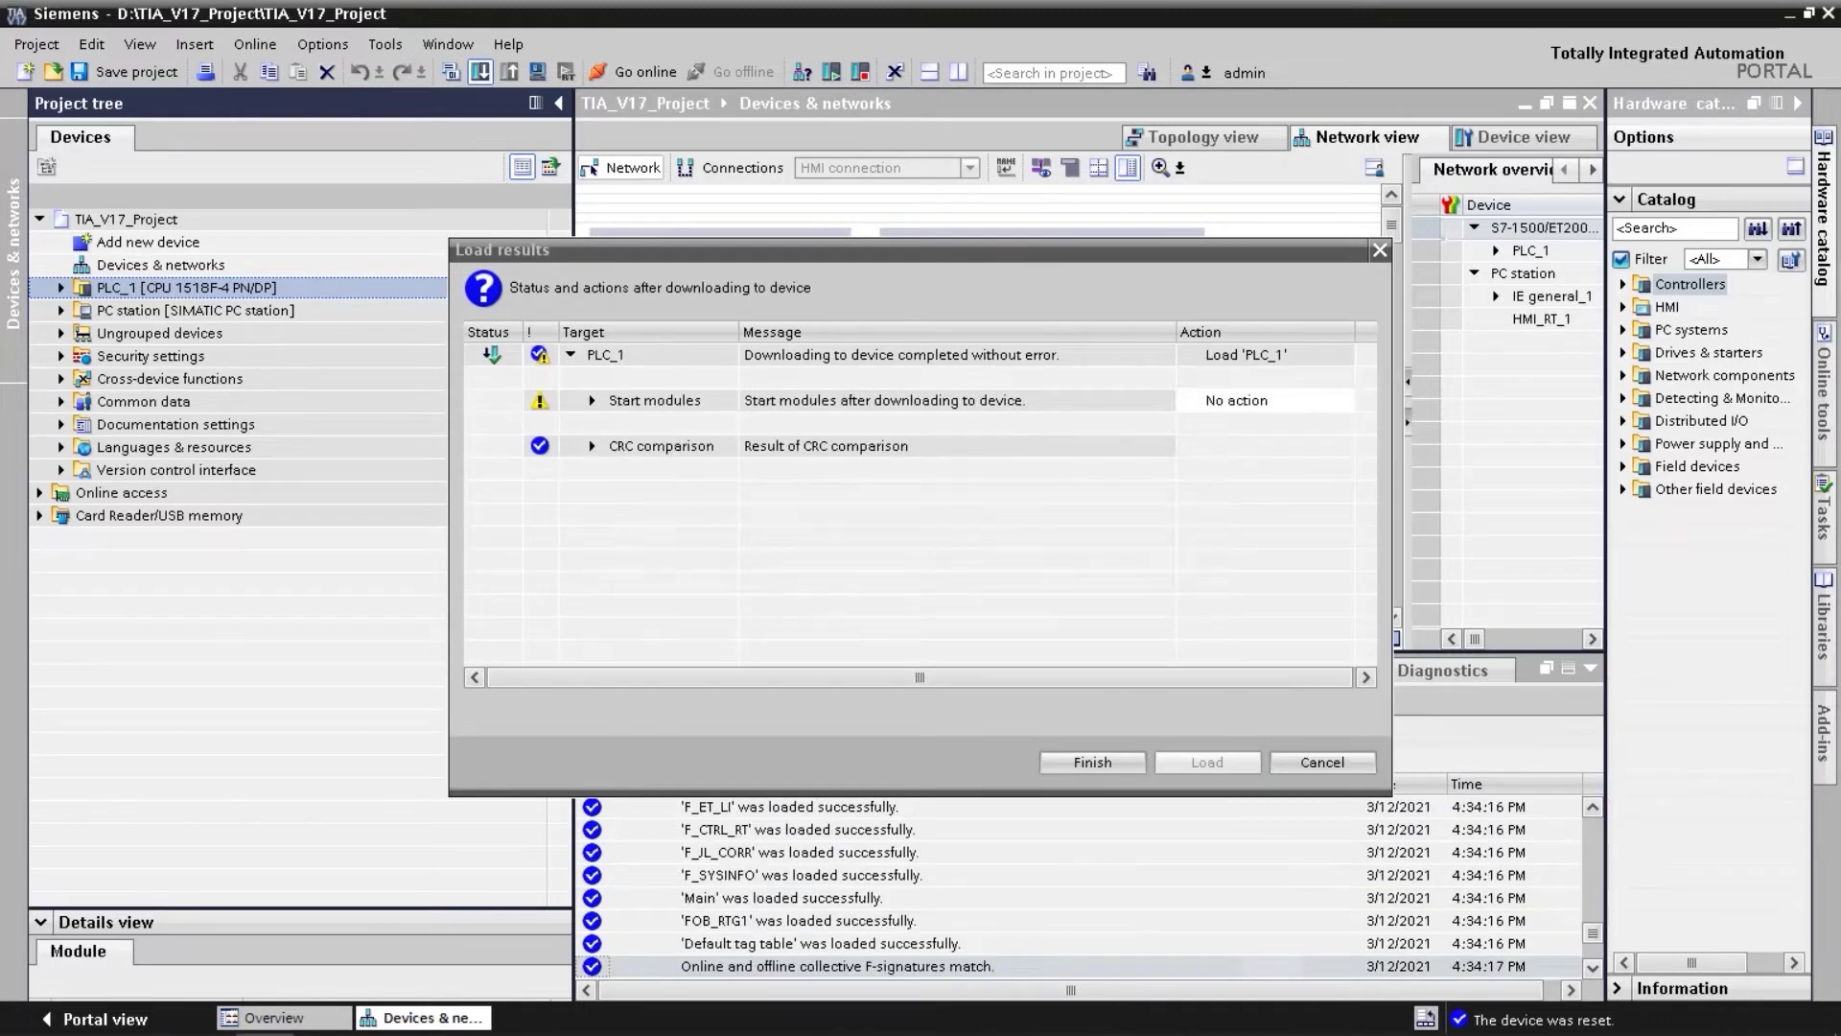
left_click(1110, 763)
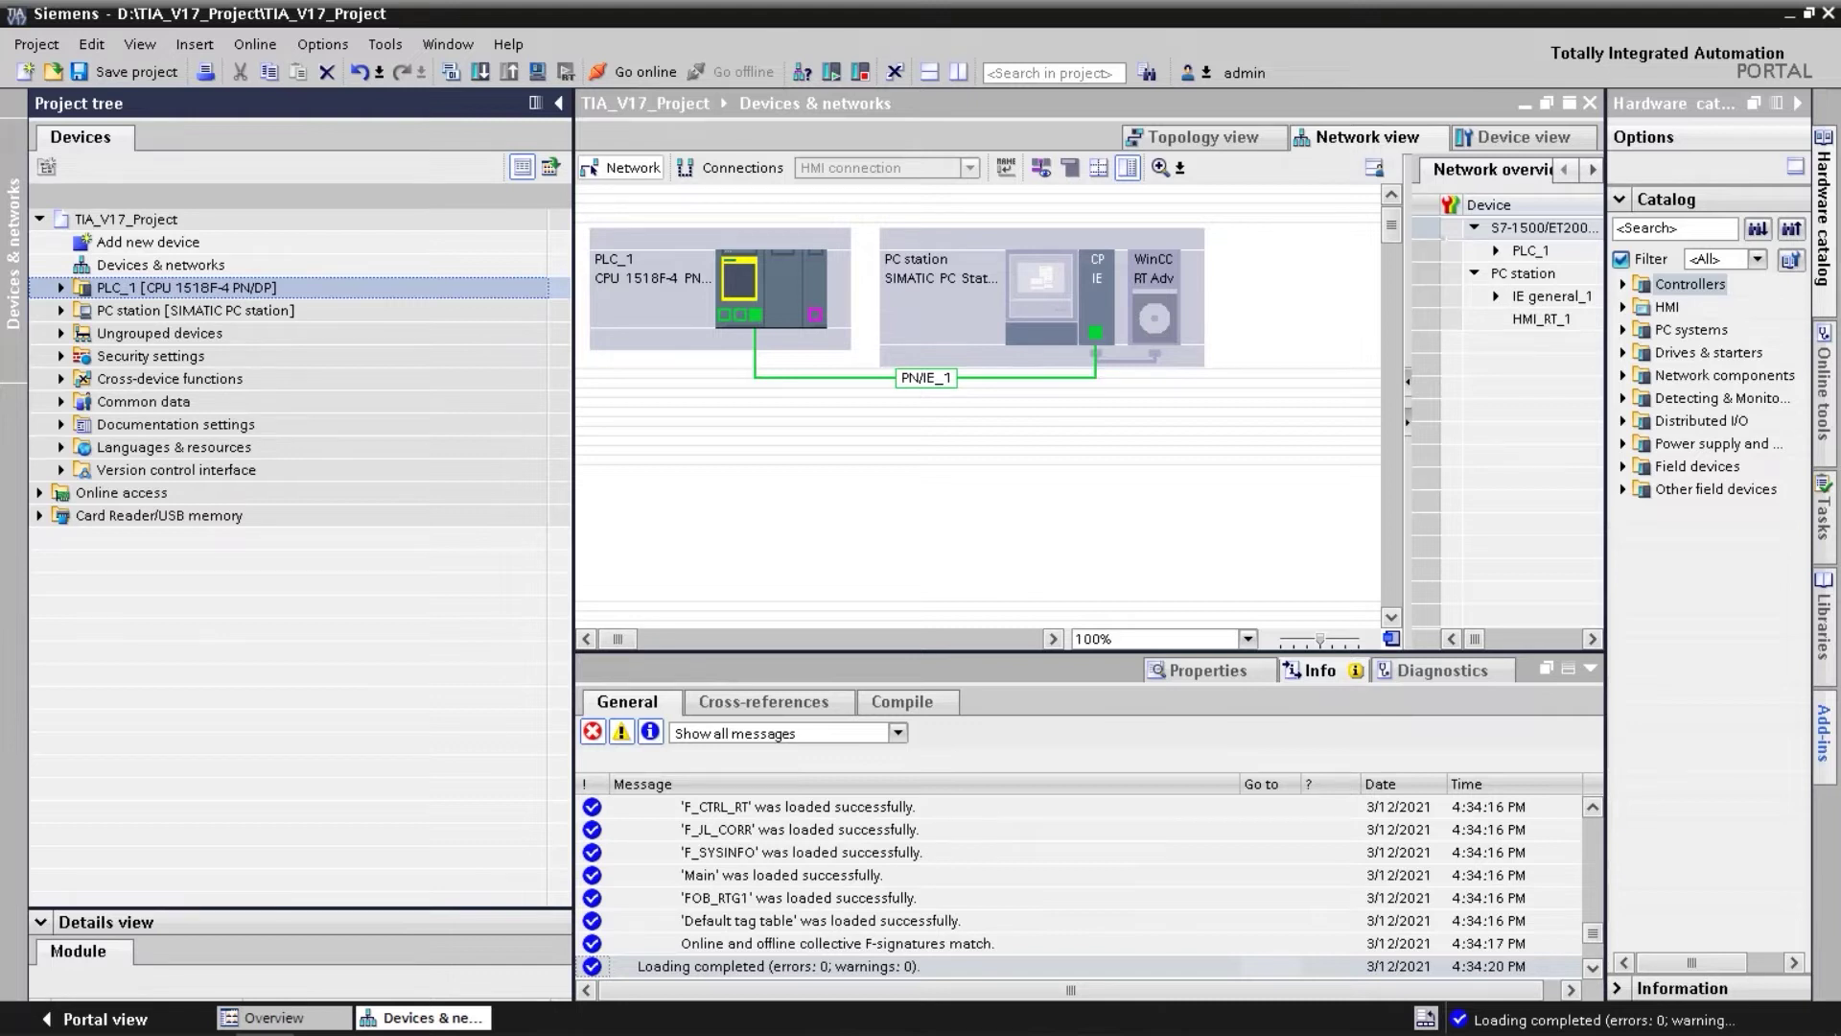
- Go online with PLC_1, go offline again, and select the PC station
left_click(628, 73)
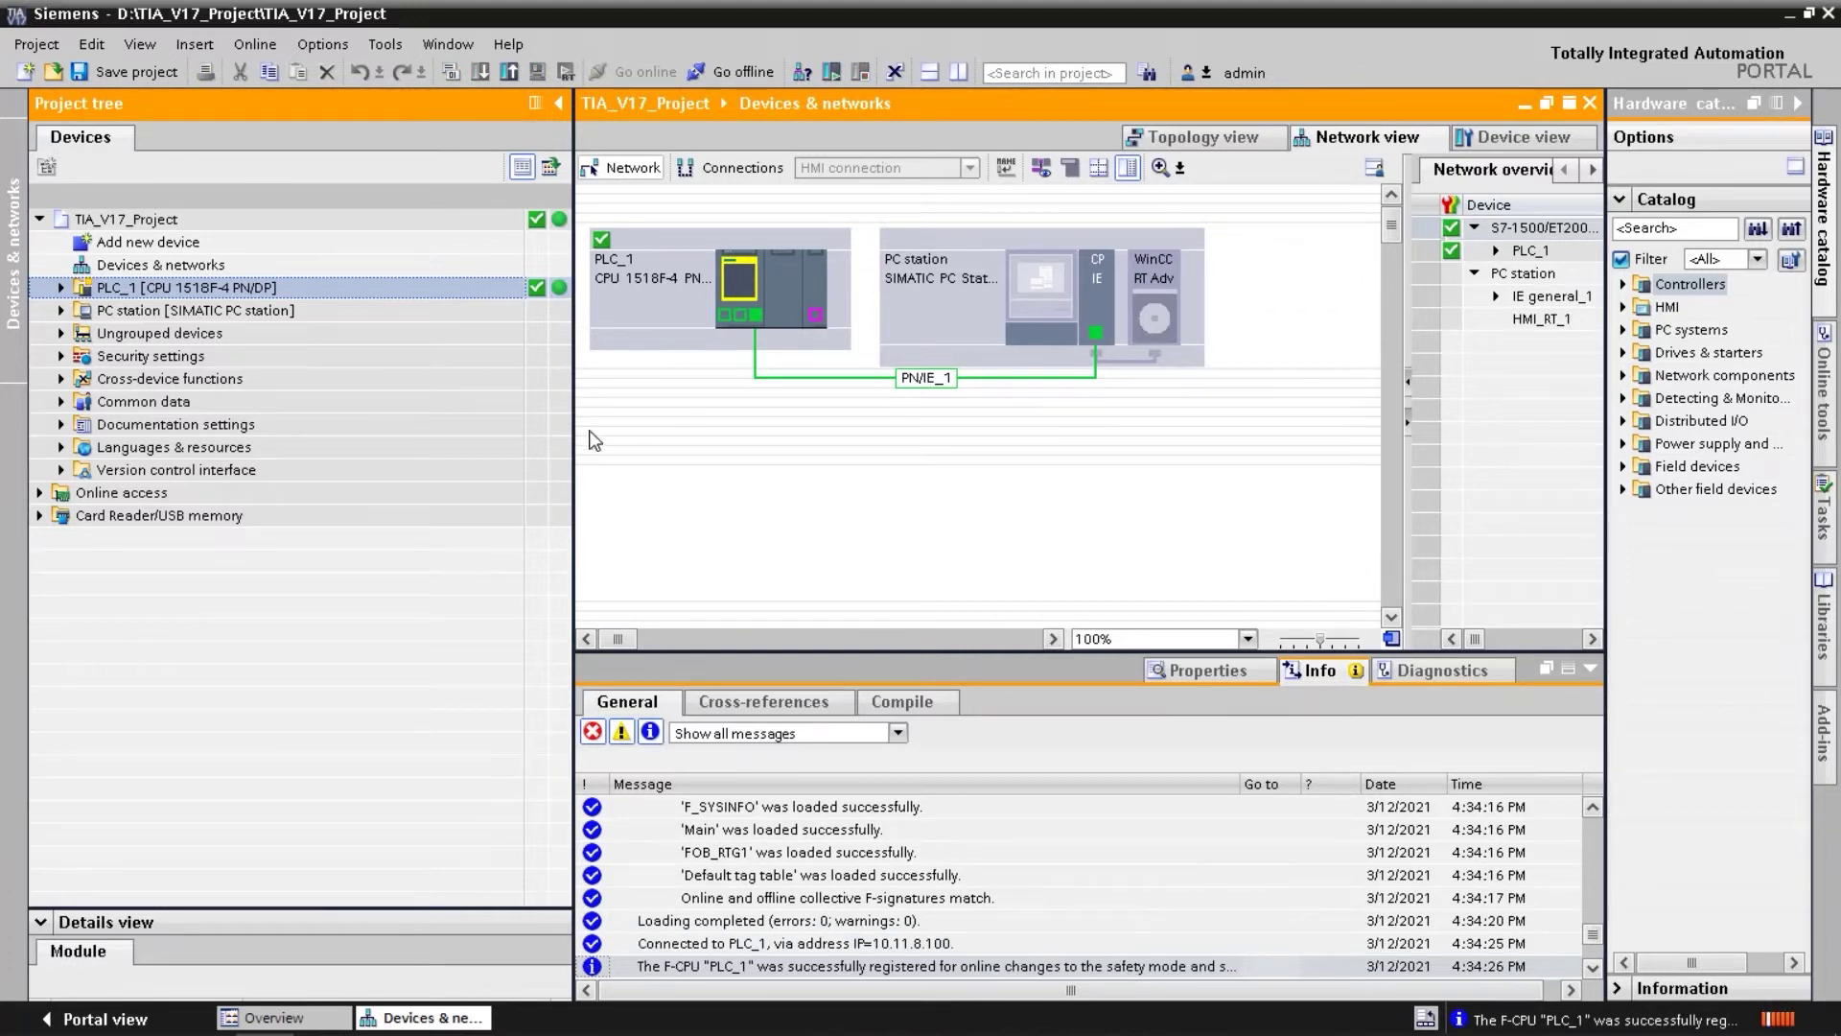
left_click(726, 72)
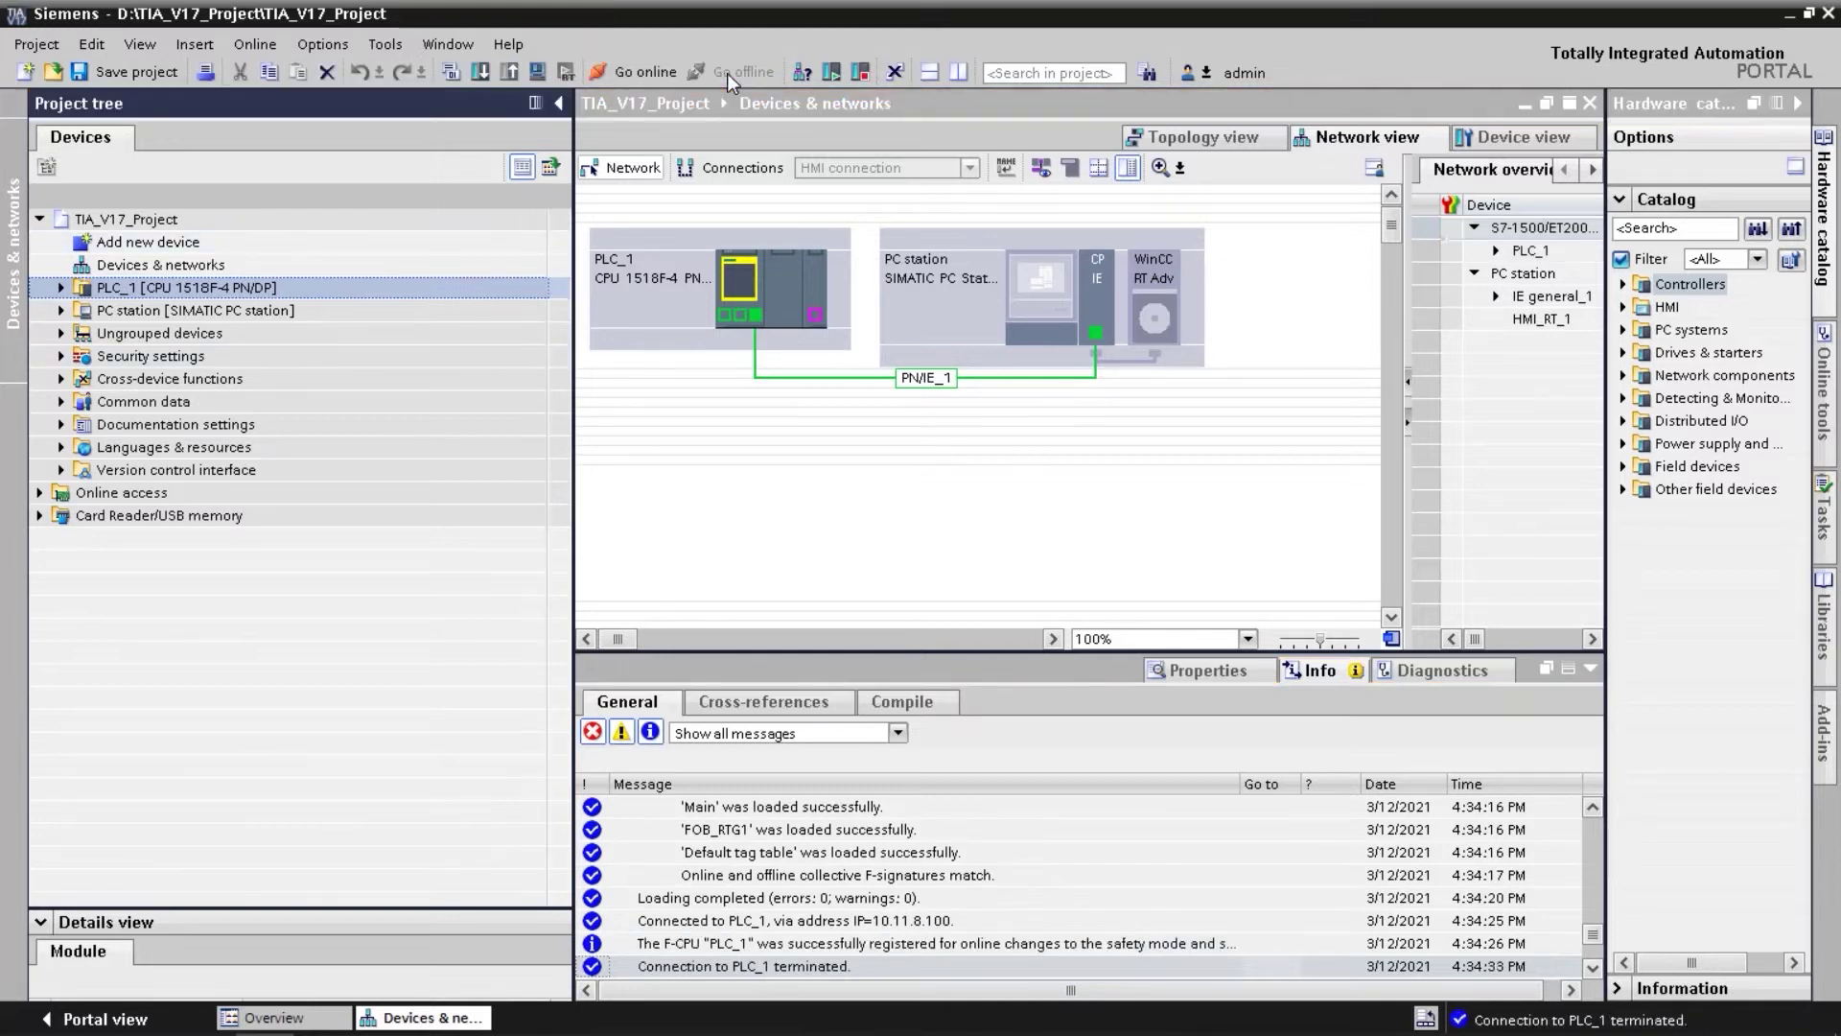
left_click(347, 309)
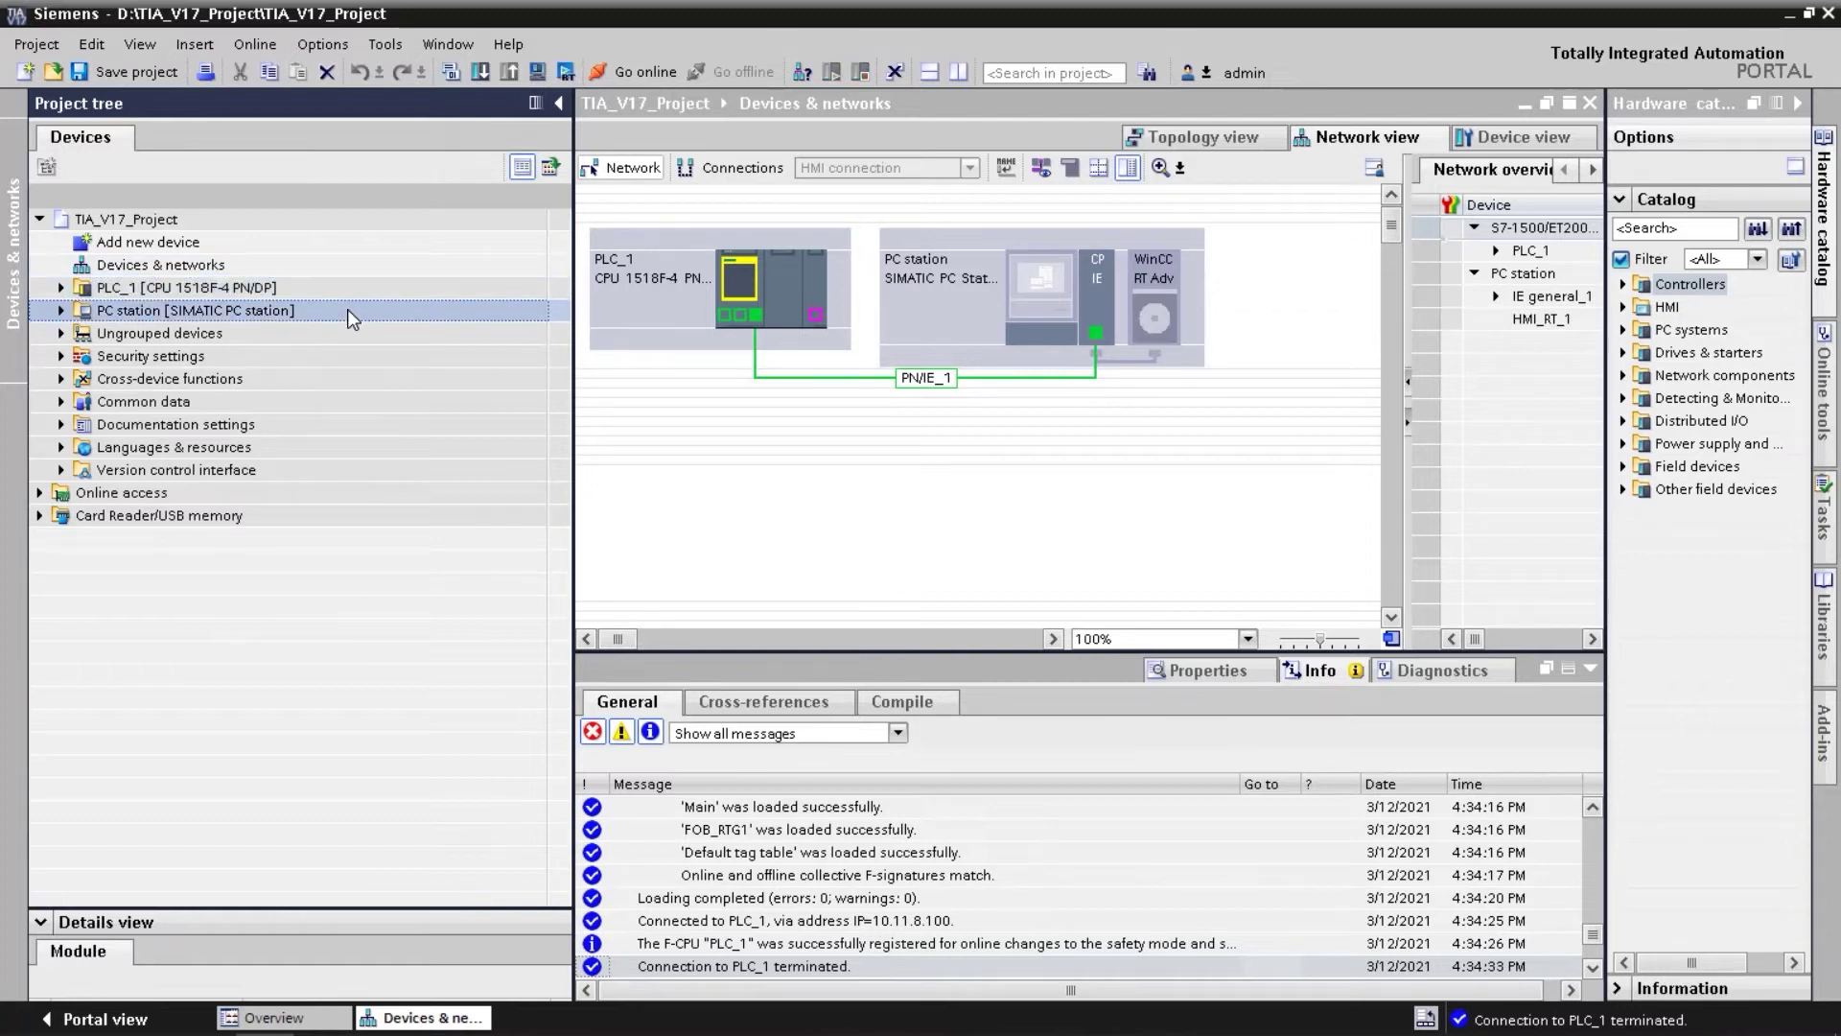
- Start the PC station's WinCC runtime, check the diagnostic overview, then close it
left_click(566, 72)
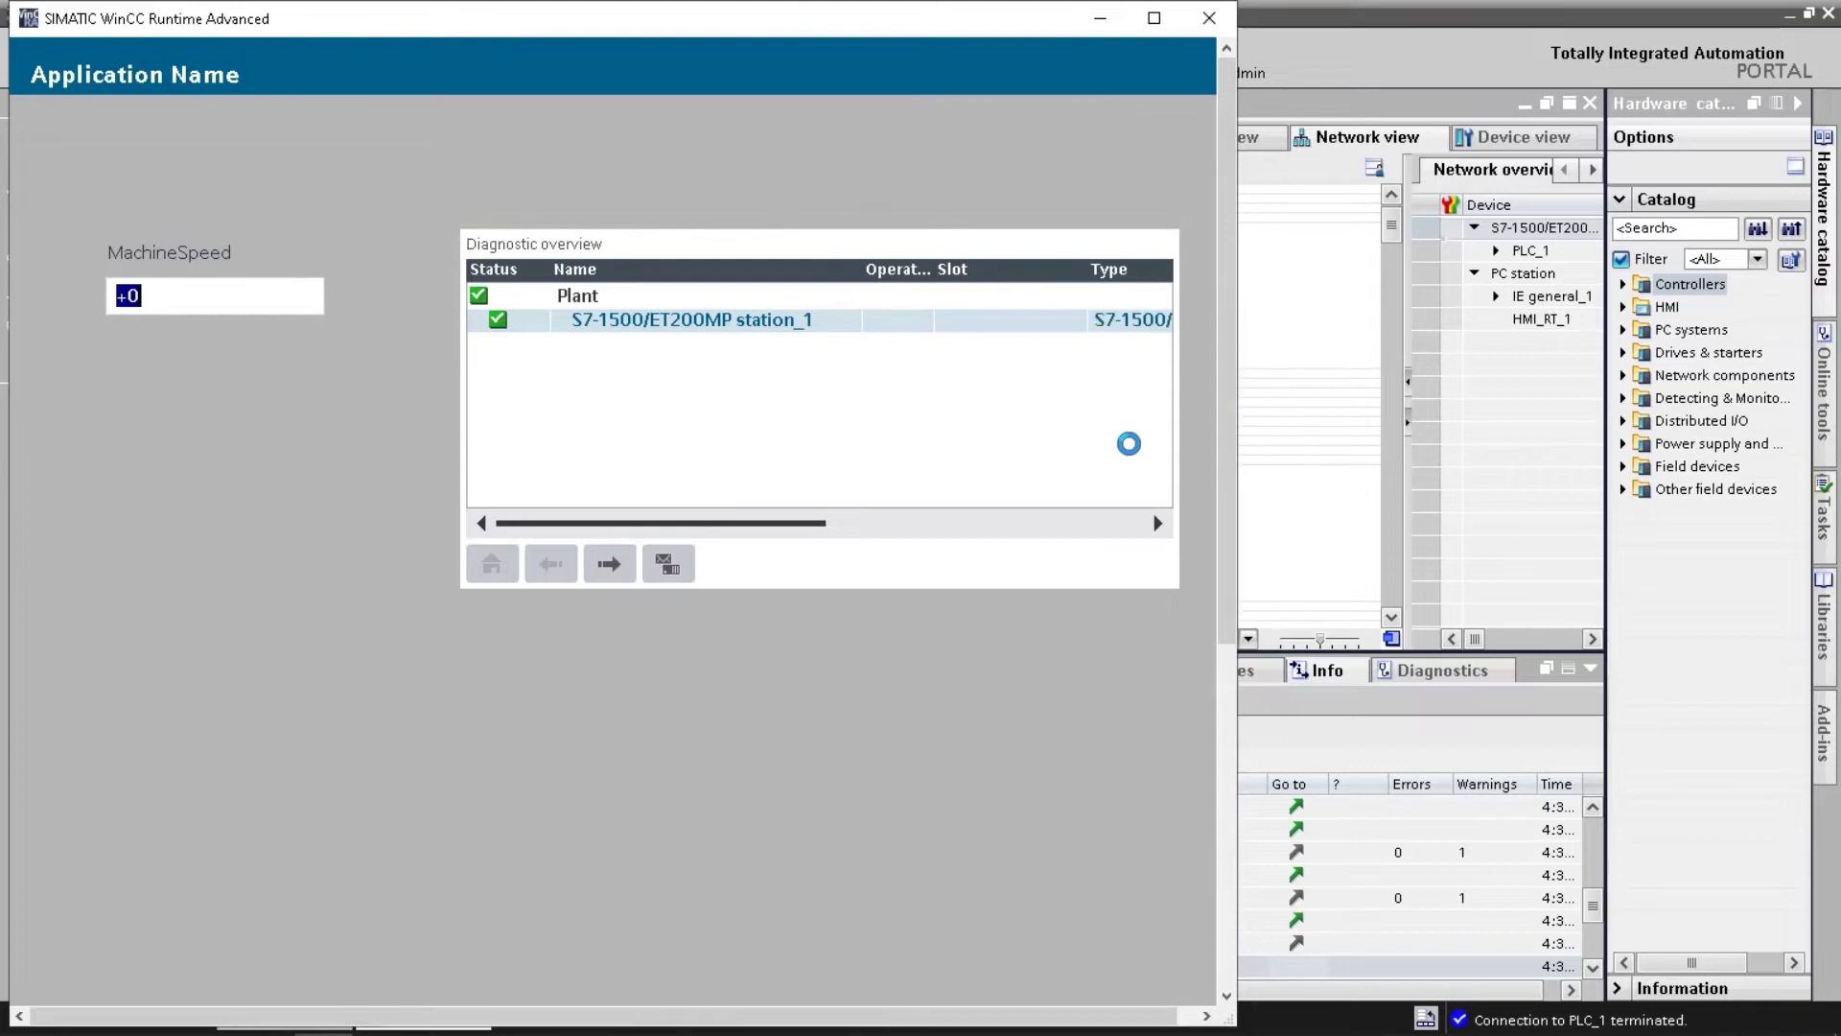
left_click(1211, 16)
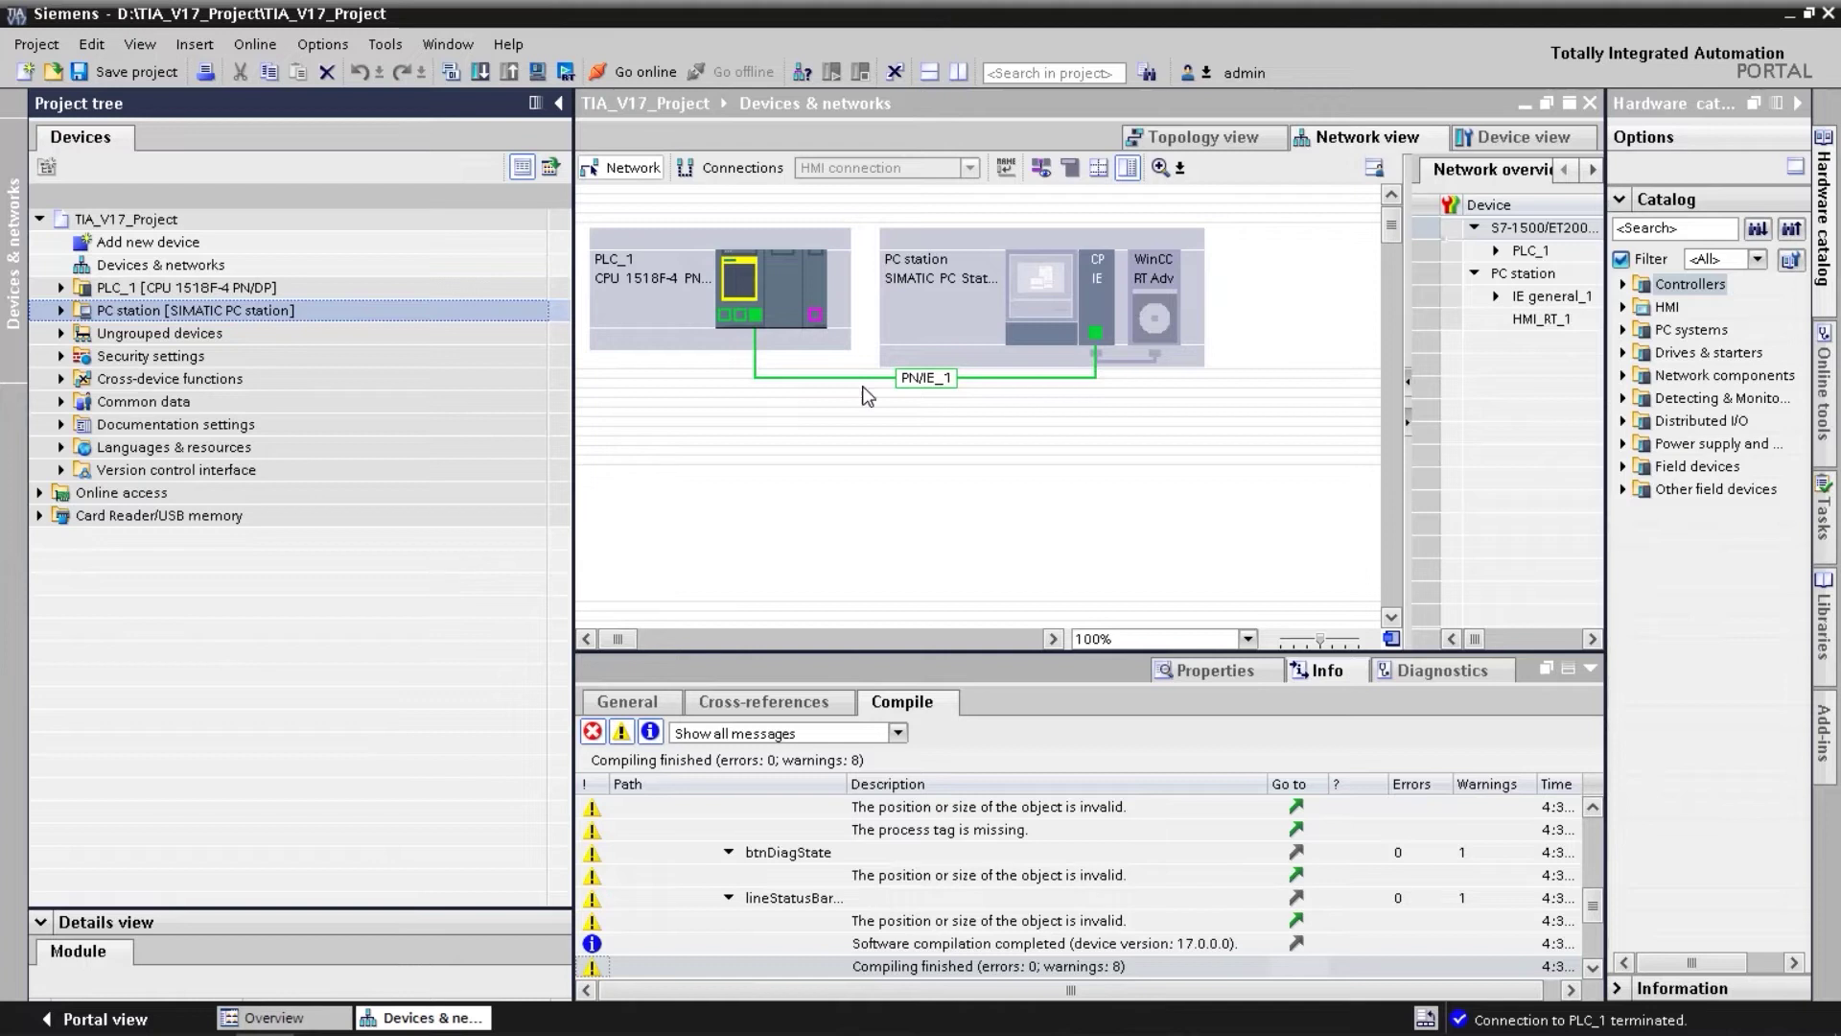
- Open the Certificate manager under Security settings, then open PLC_1's device configuration
left_click(60, 356)
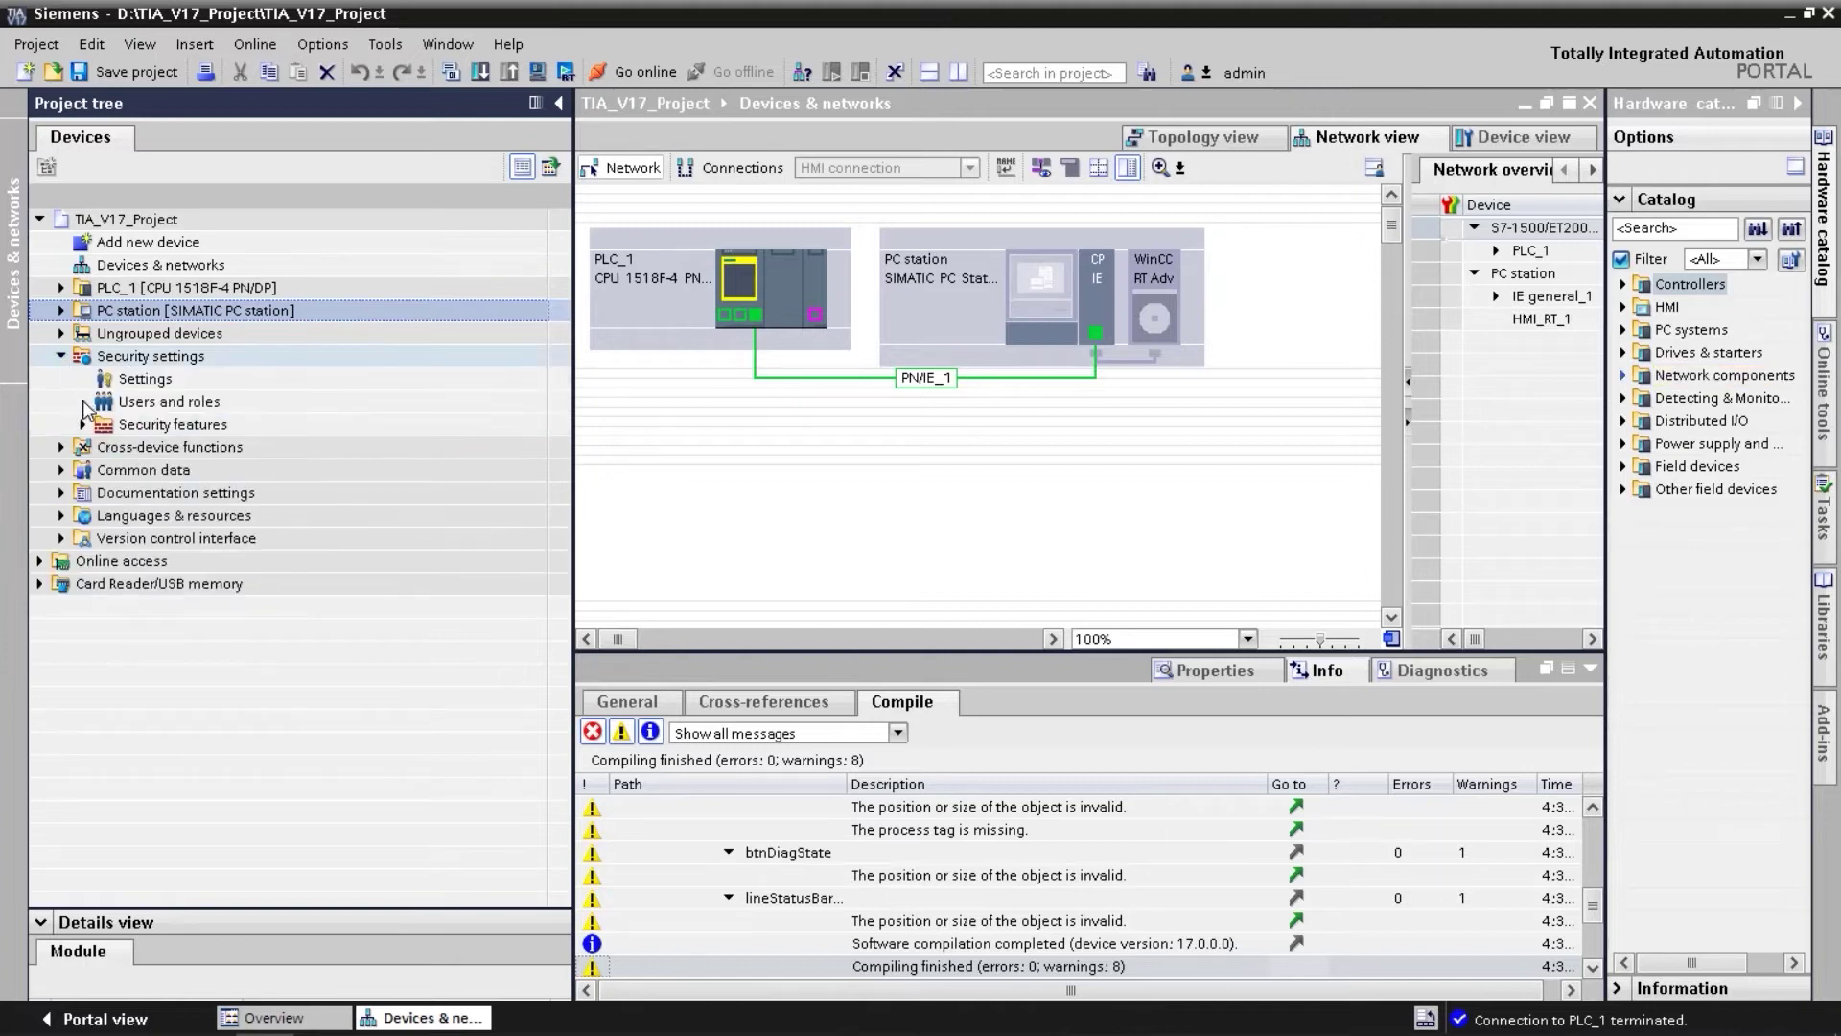
double_click(111, 380)
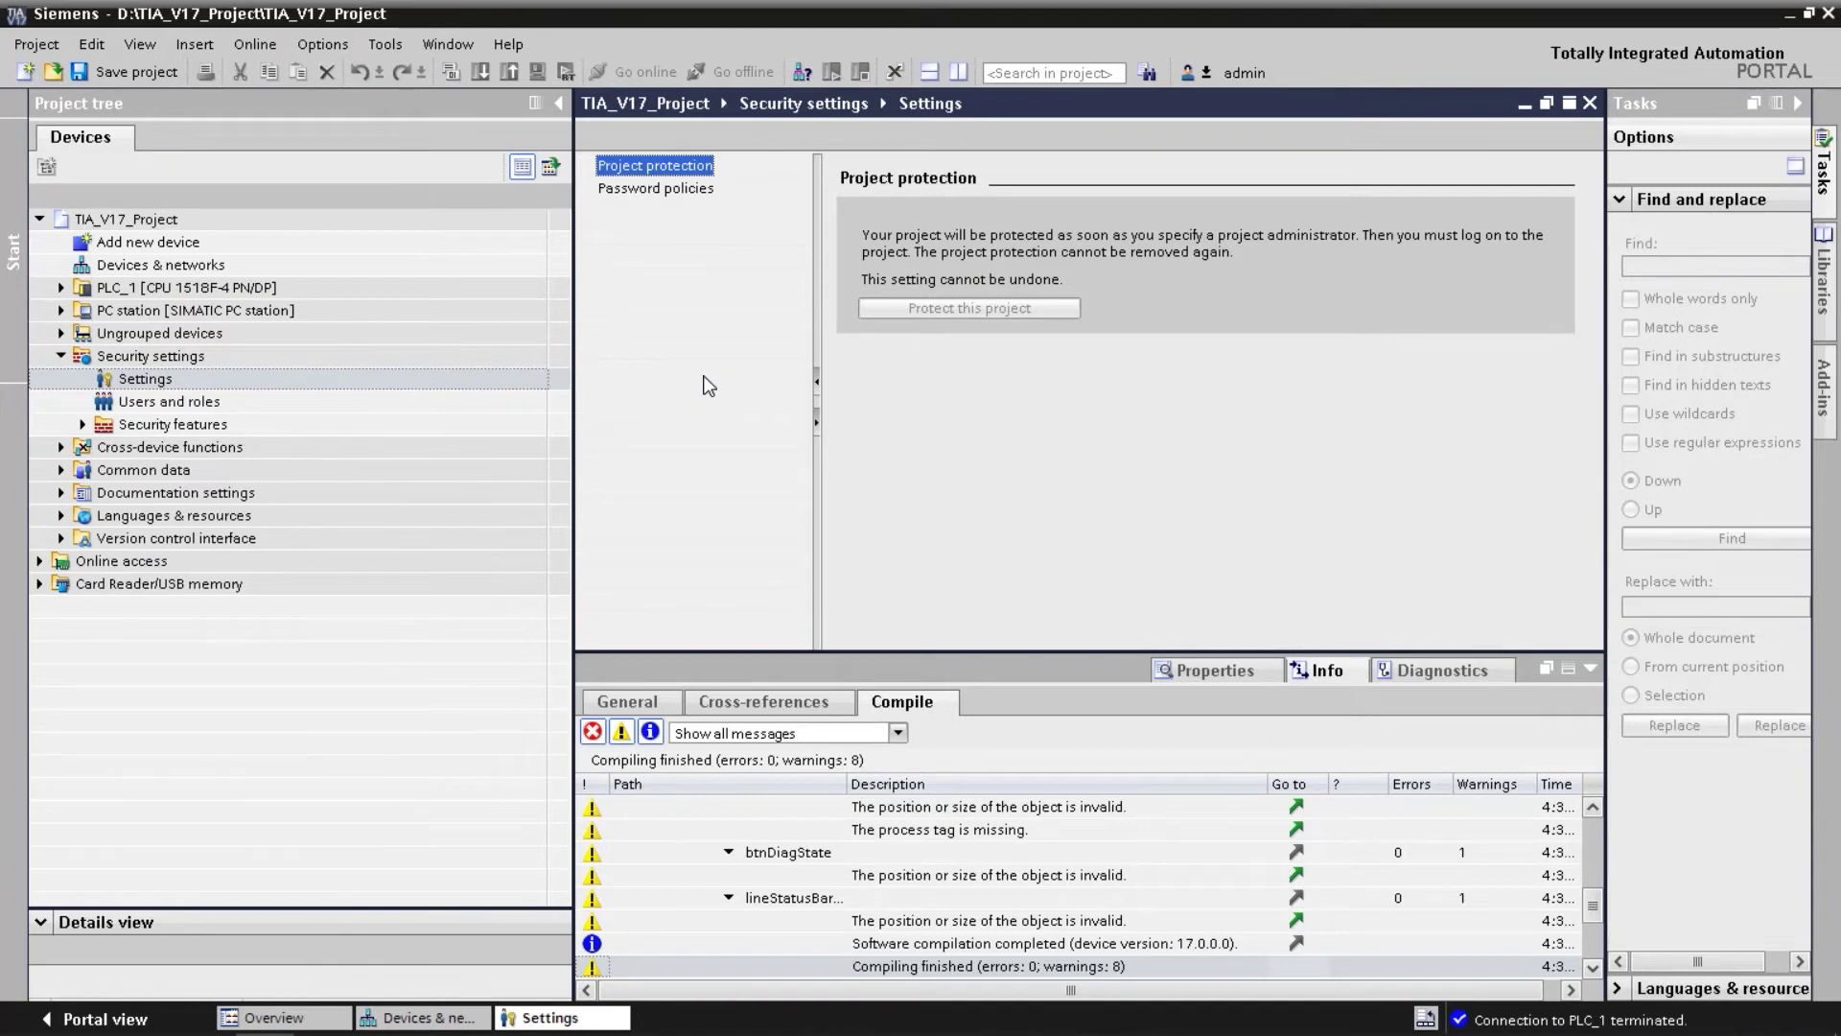
left_click(82, 425)
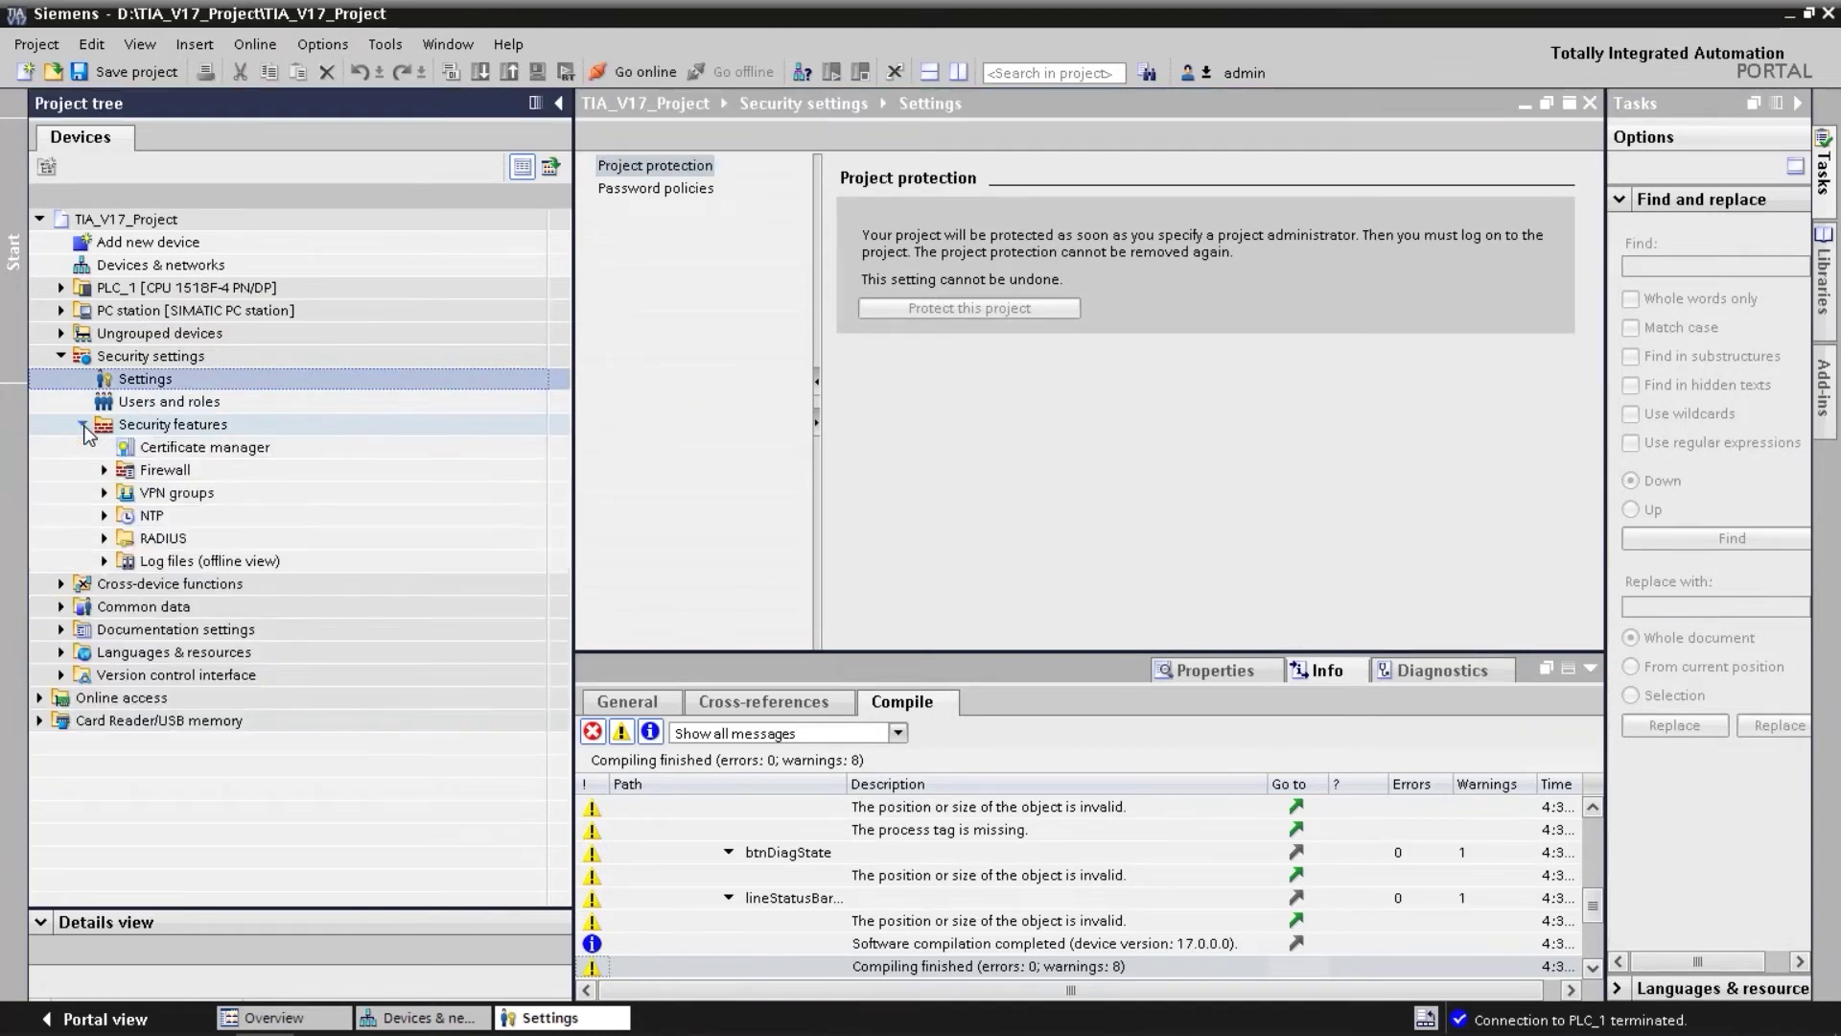
double_click(172, 449)
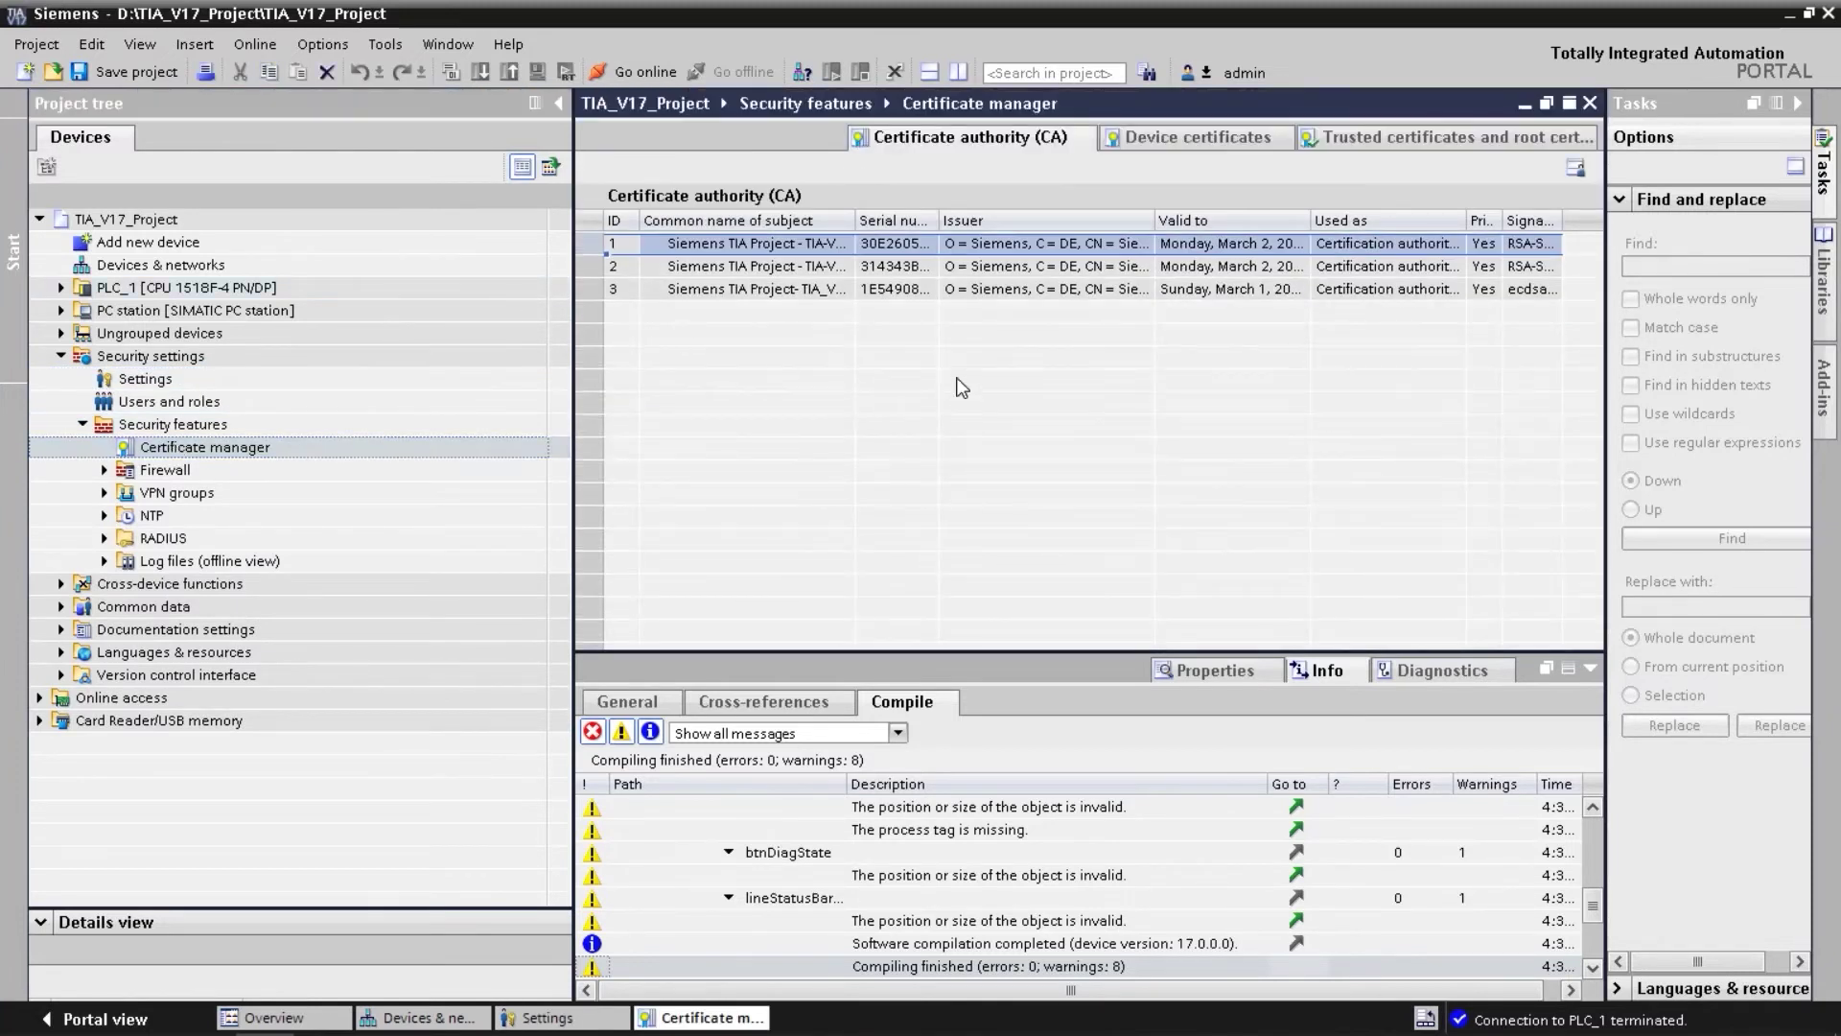
left_click(60, 287)
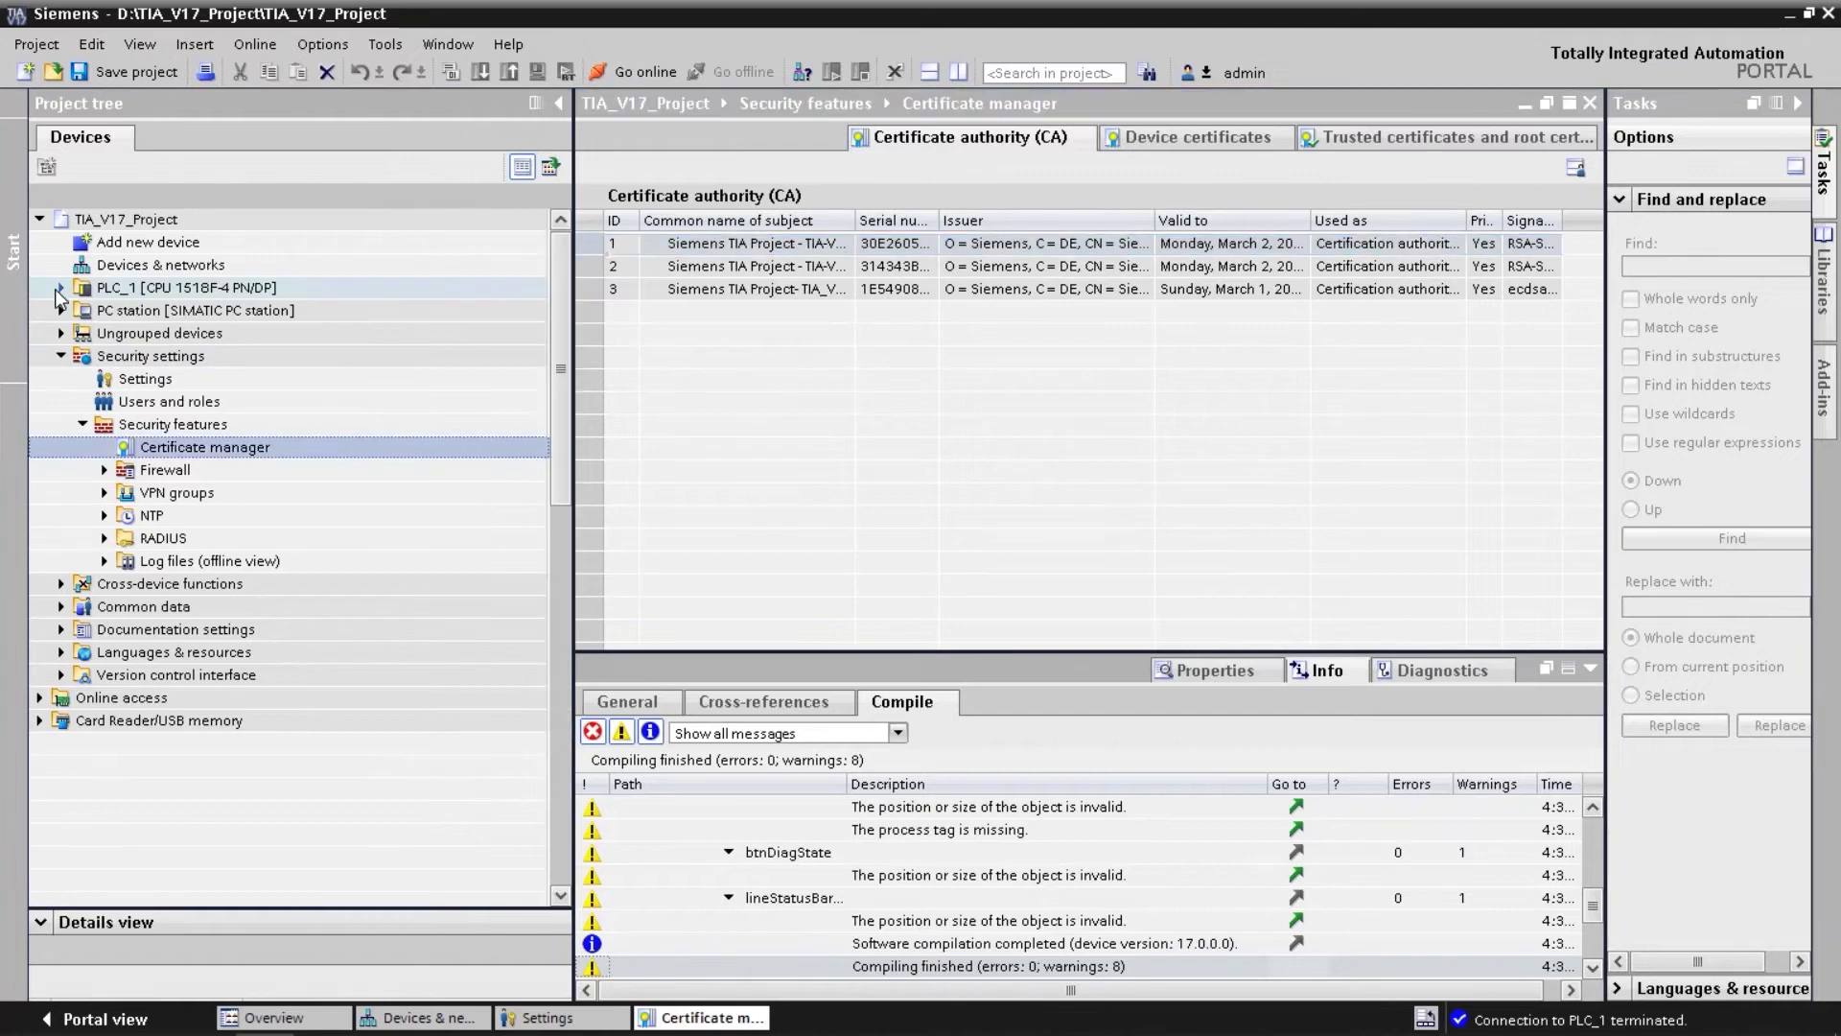
double_click(165, 310)
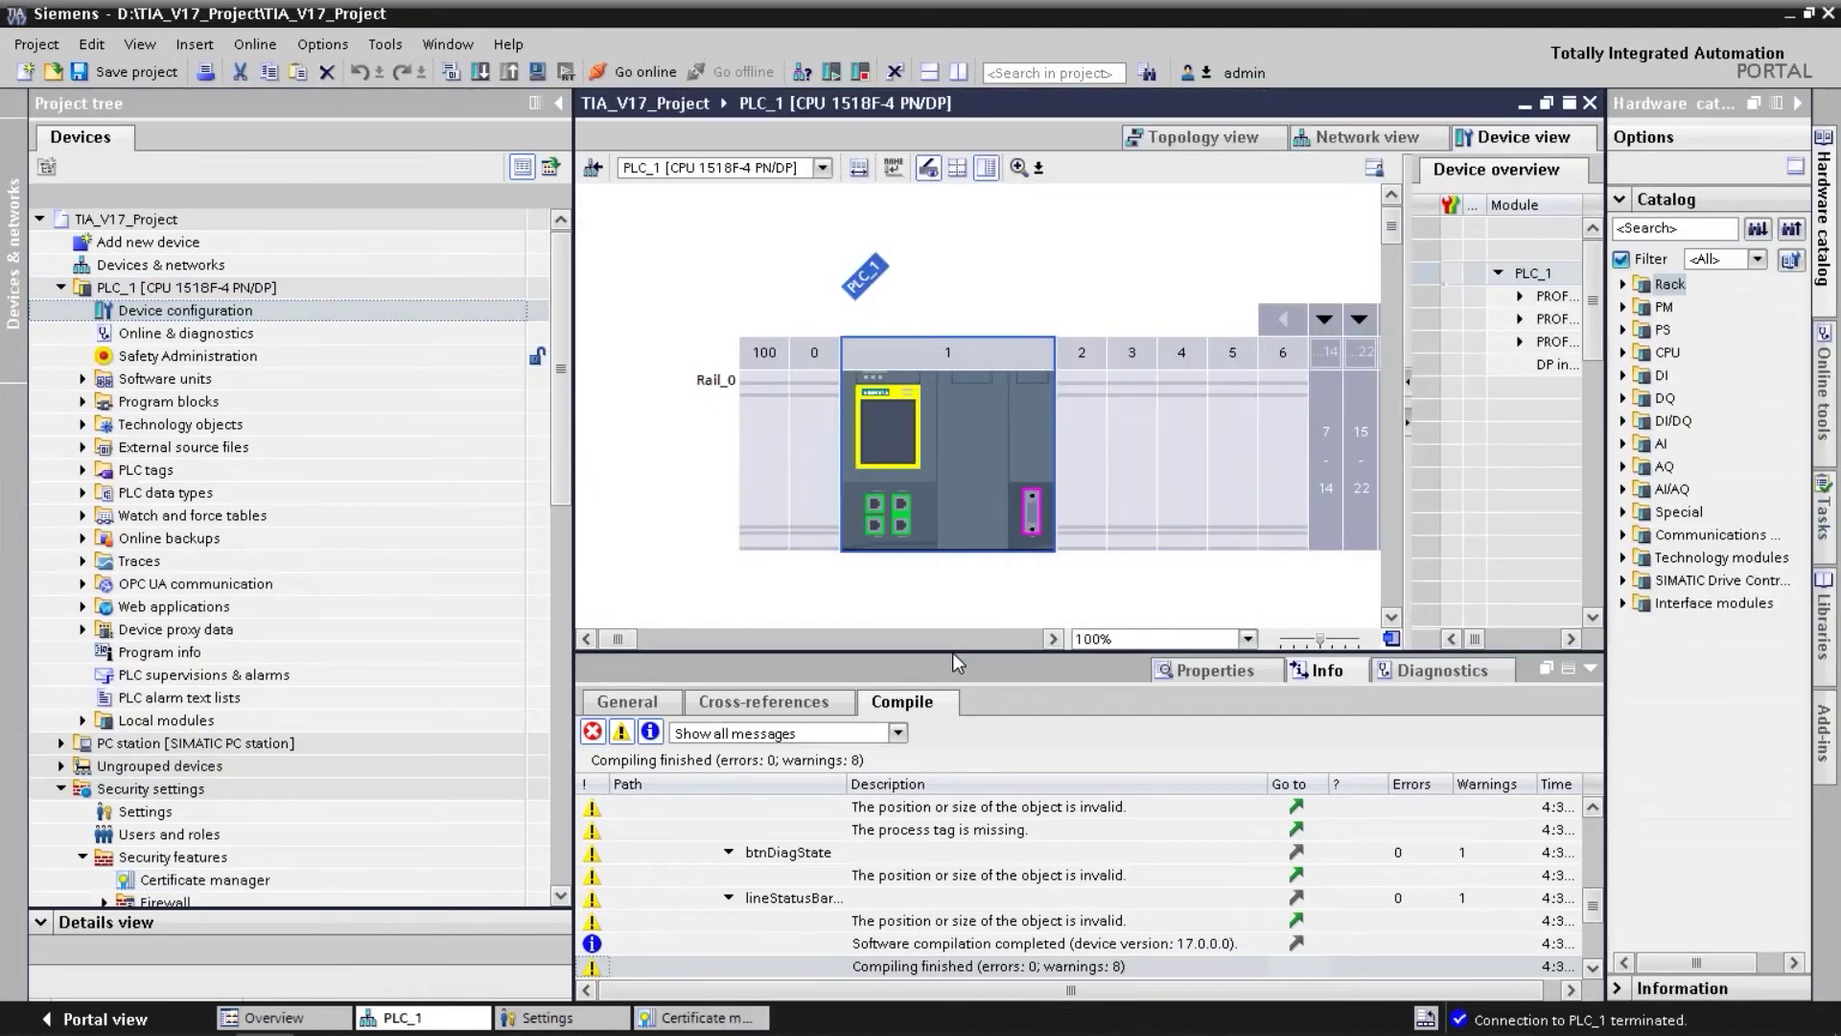
- Switch PLC_1's certificate manager to global security settings, accepting loss of the current certificate configuration
left_click_drag(954, 654, 947, 454)
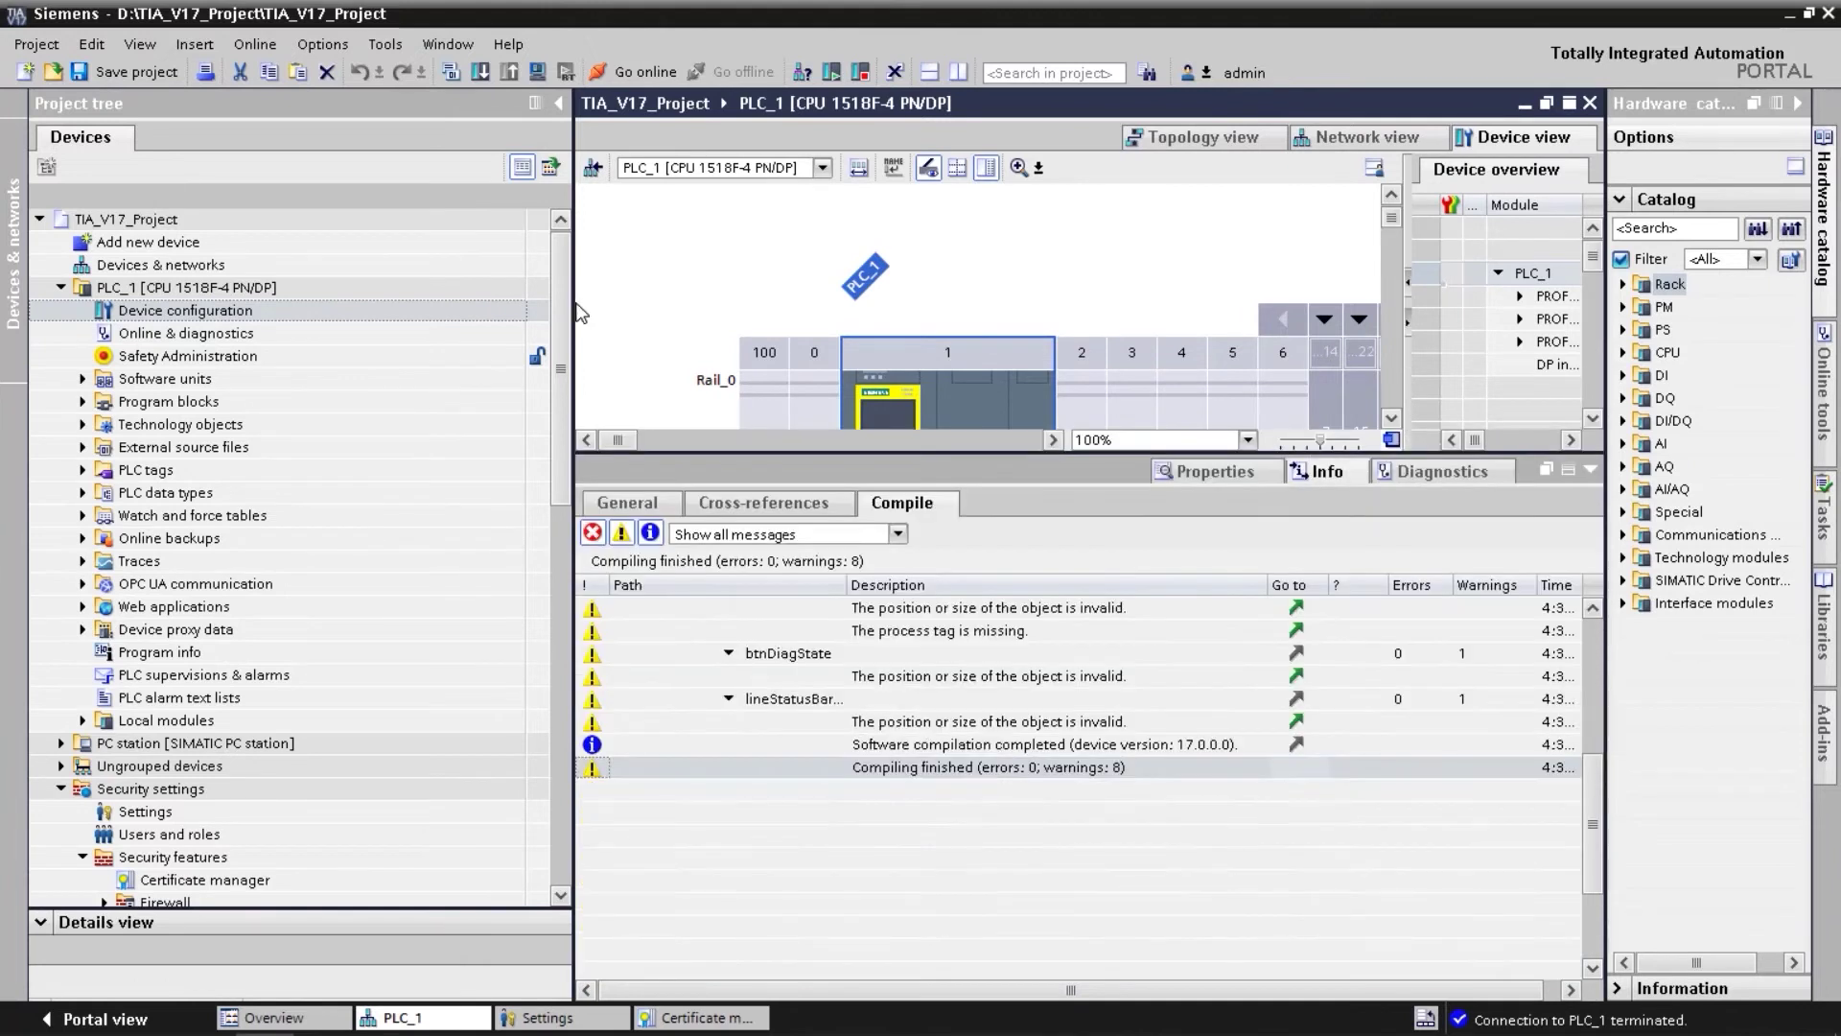
left_click_drag(576, 314, 422, 314)
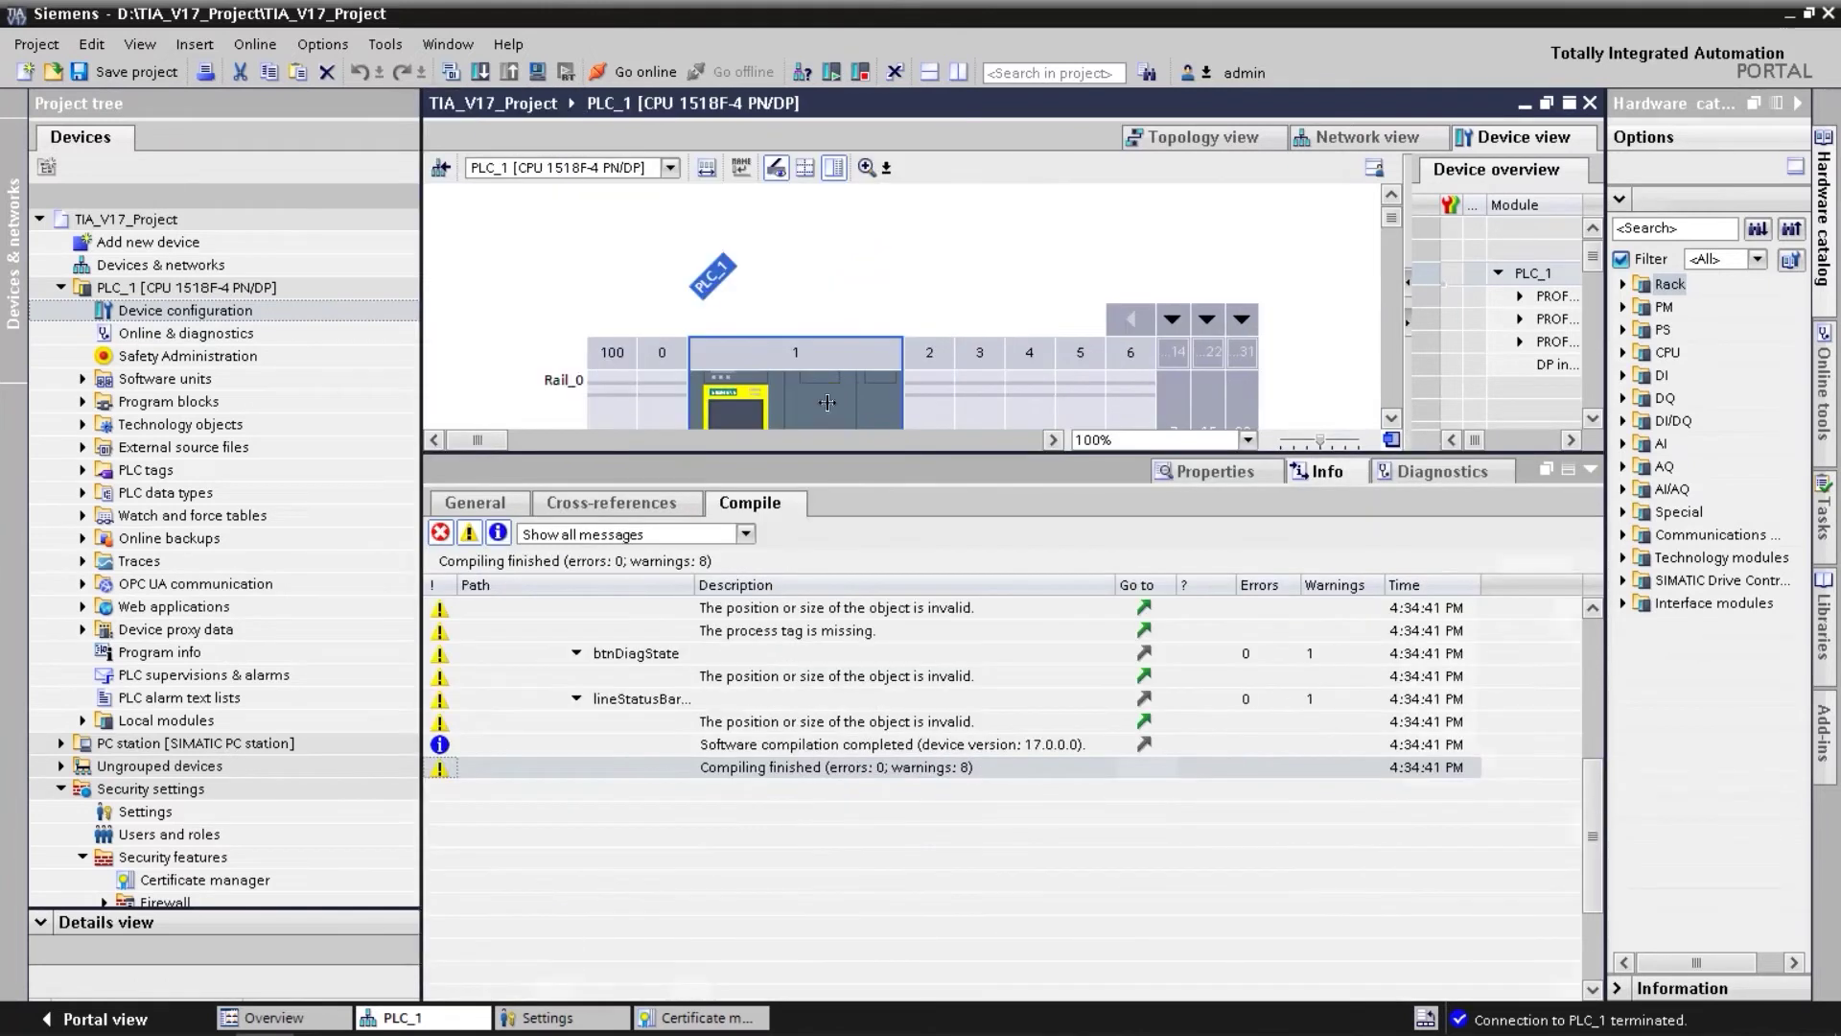
left_click(1229, 474)
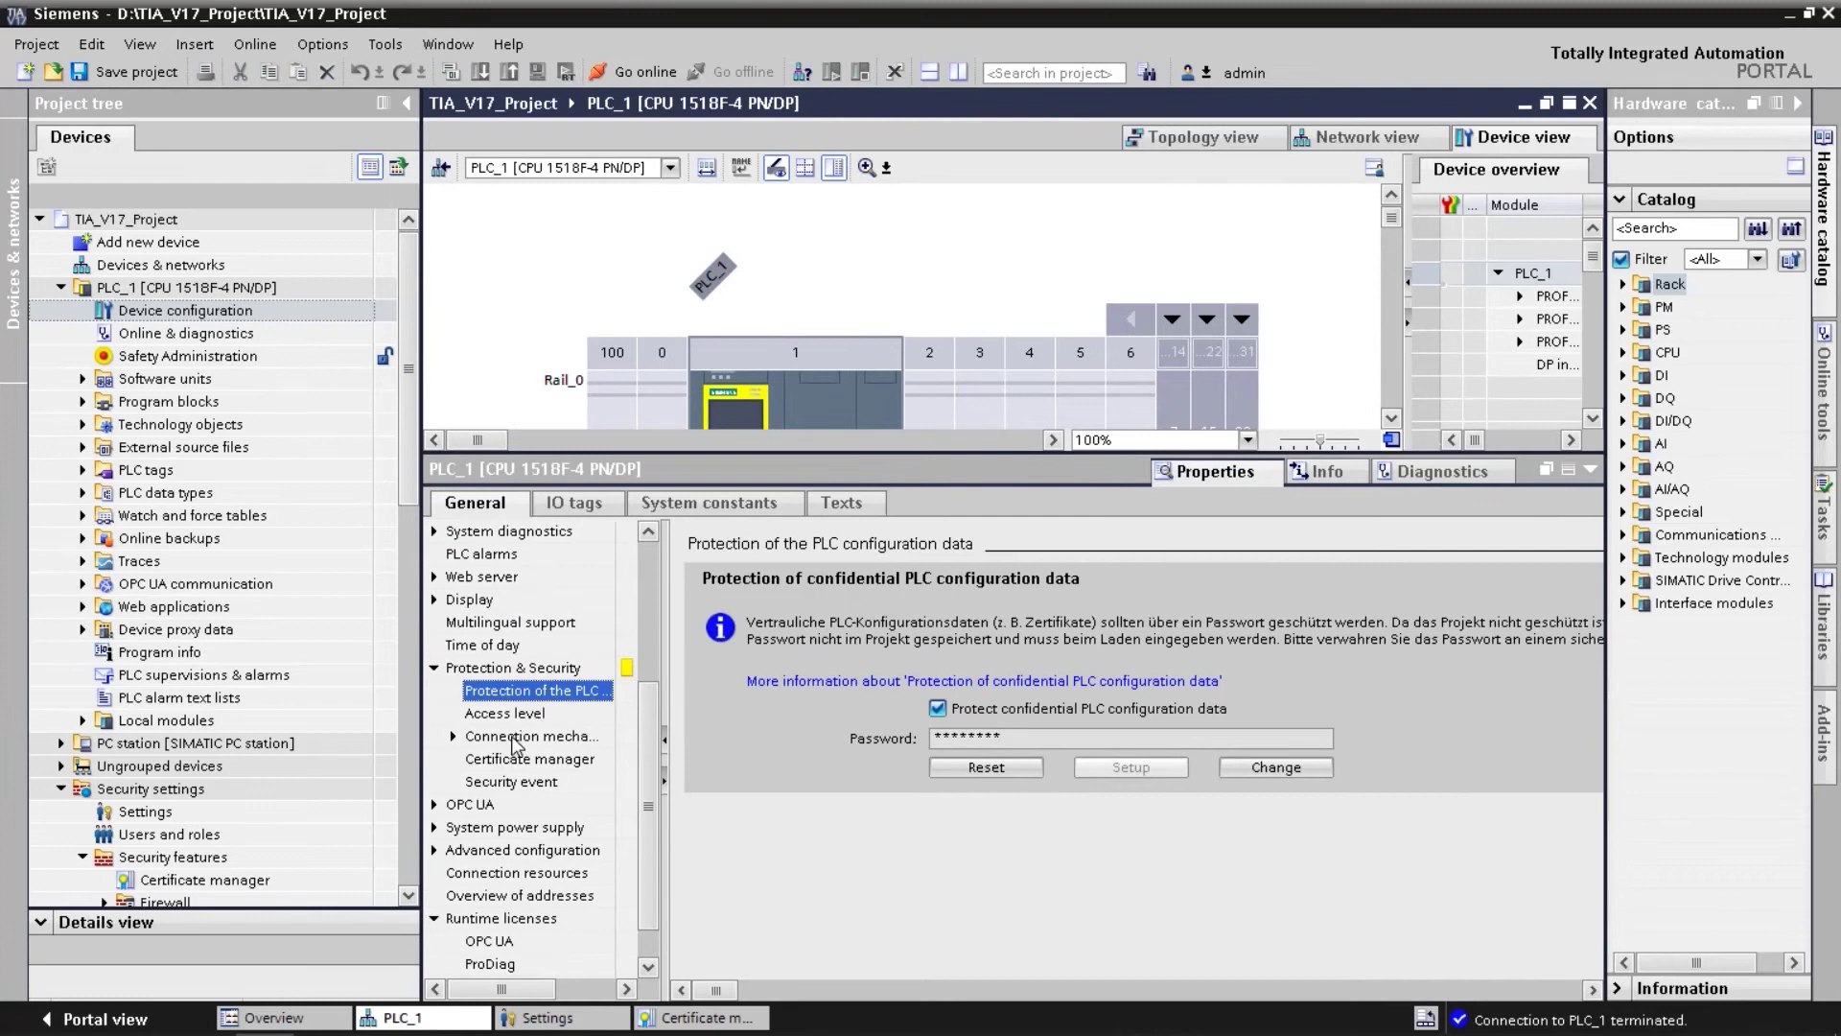
left_click(510, 759)
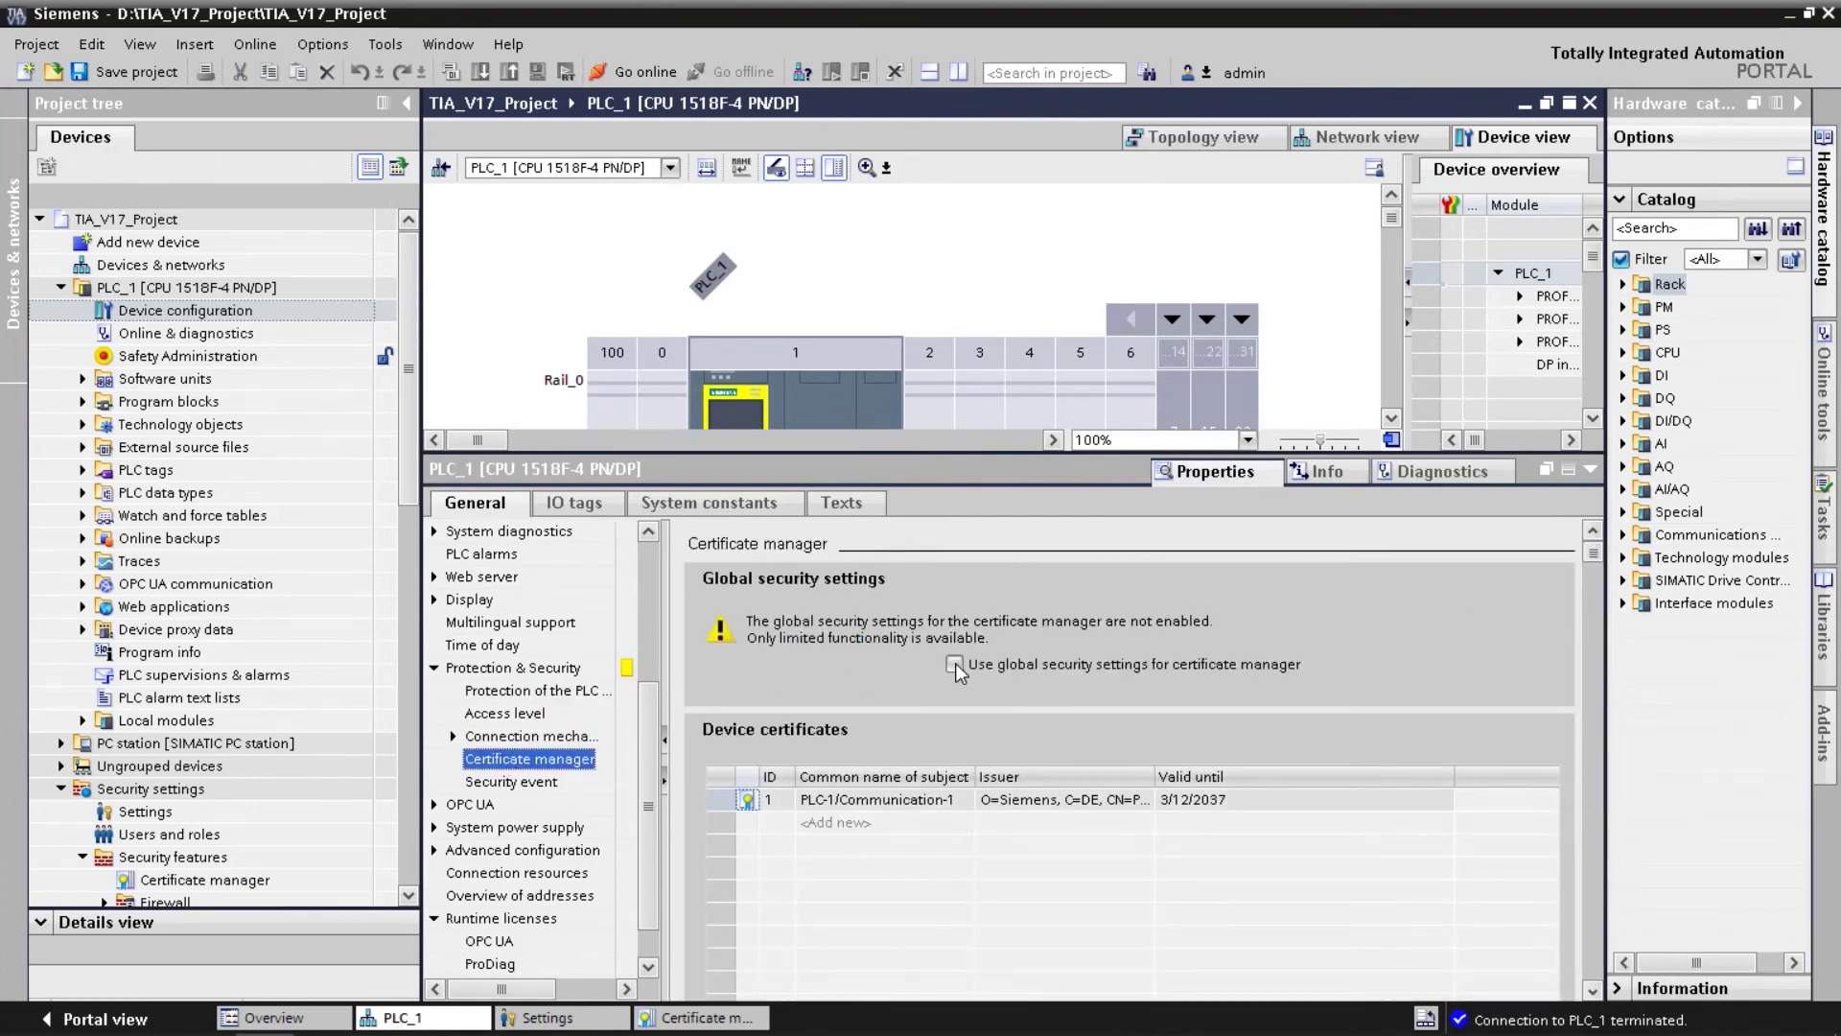
left_click(955, 664)
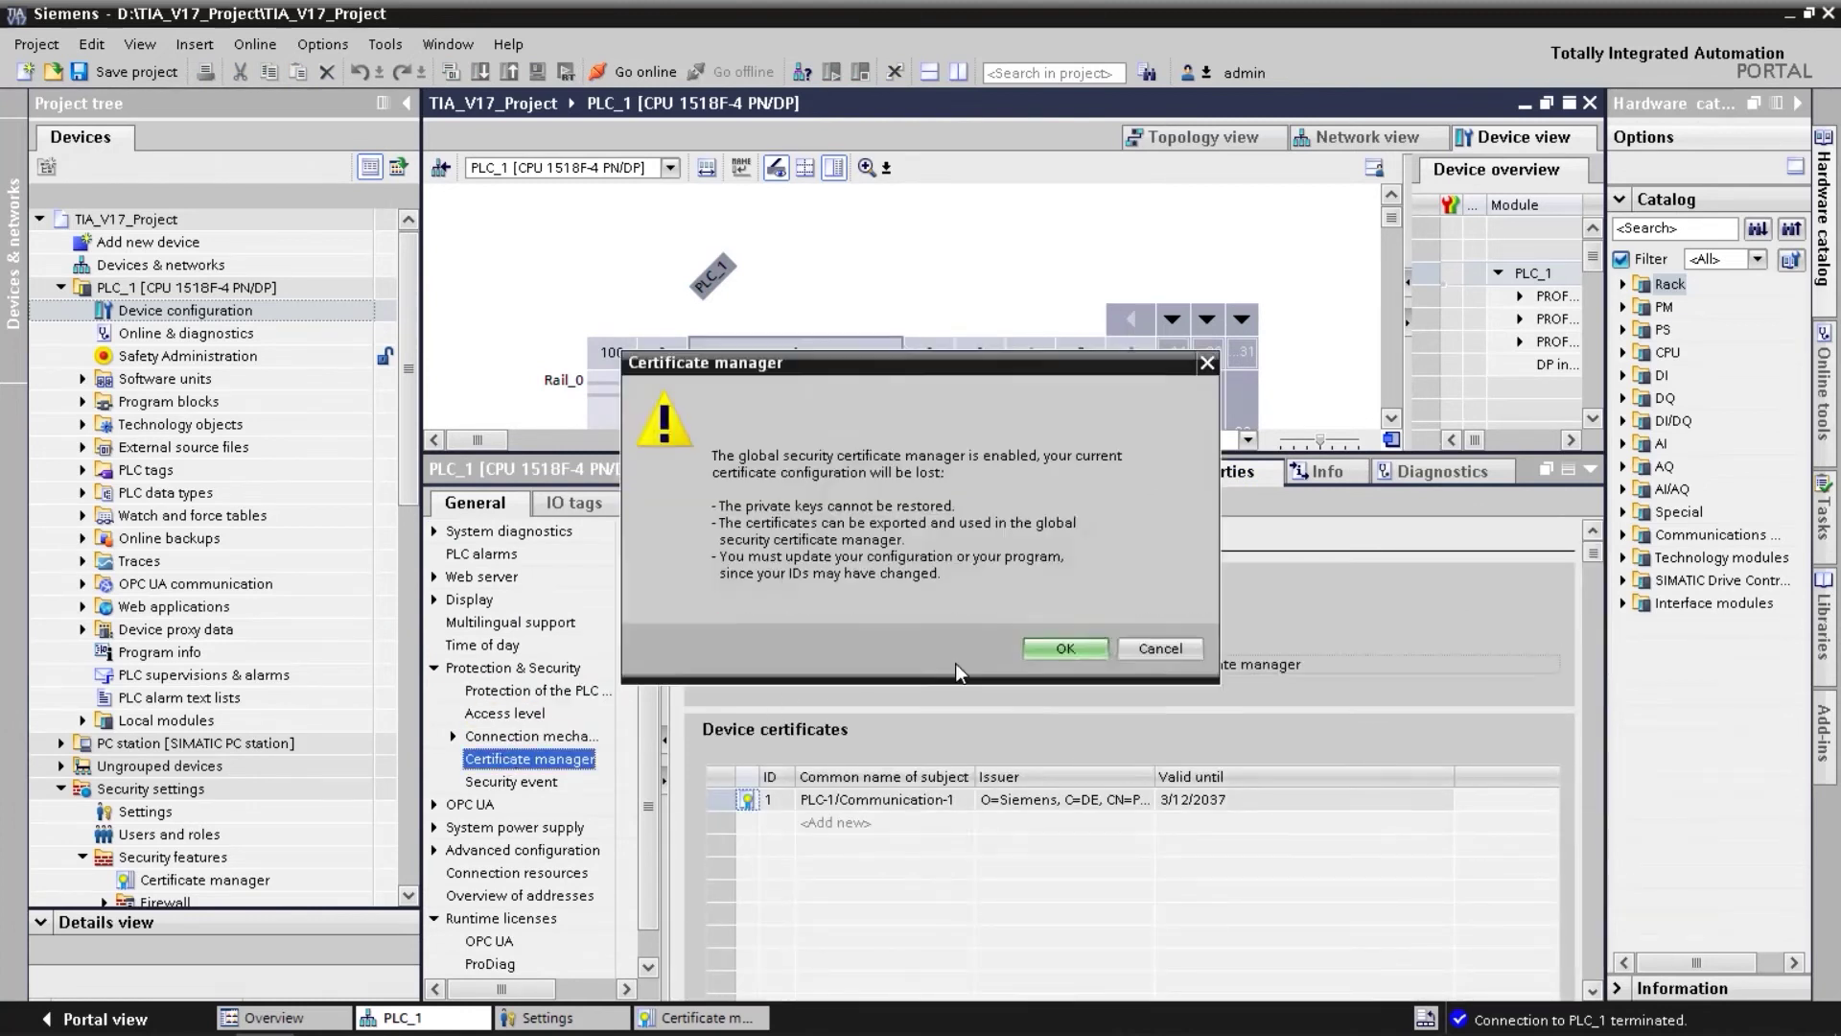
left_click(1061, 649)
- Add a new CA-signed TLS device certificate, PLC-1/Tls-8, to PLC_1
left_click(866, 806)
left_click(866, 800)
left_click(973, 805)
left_click(966, 805)
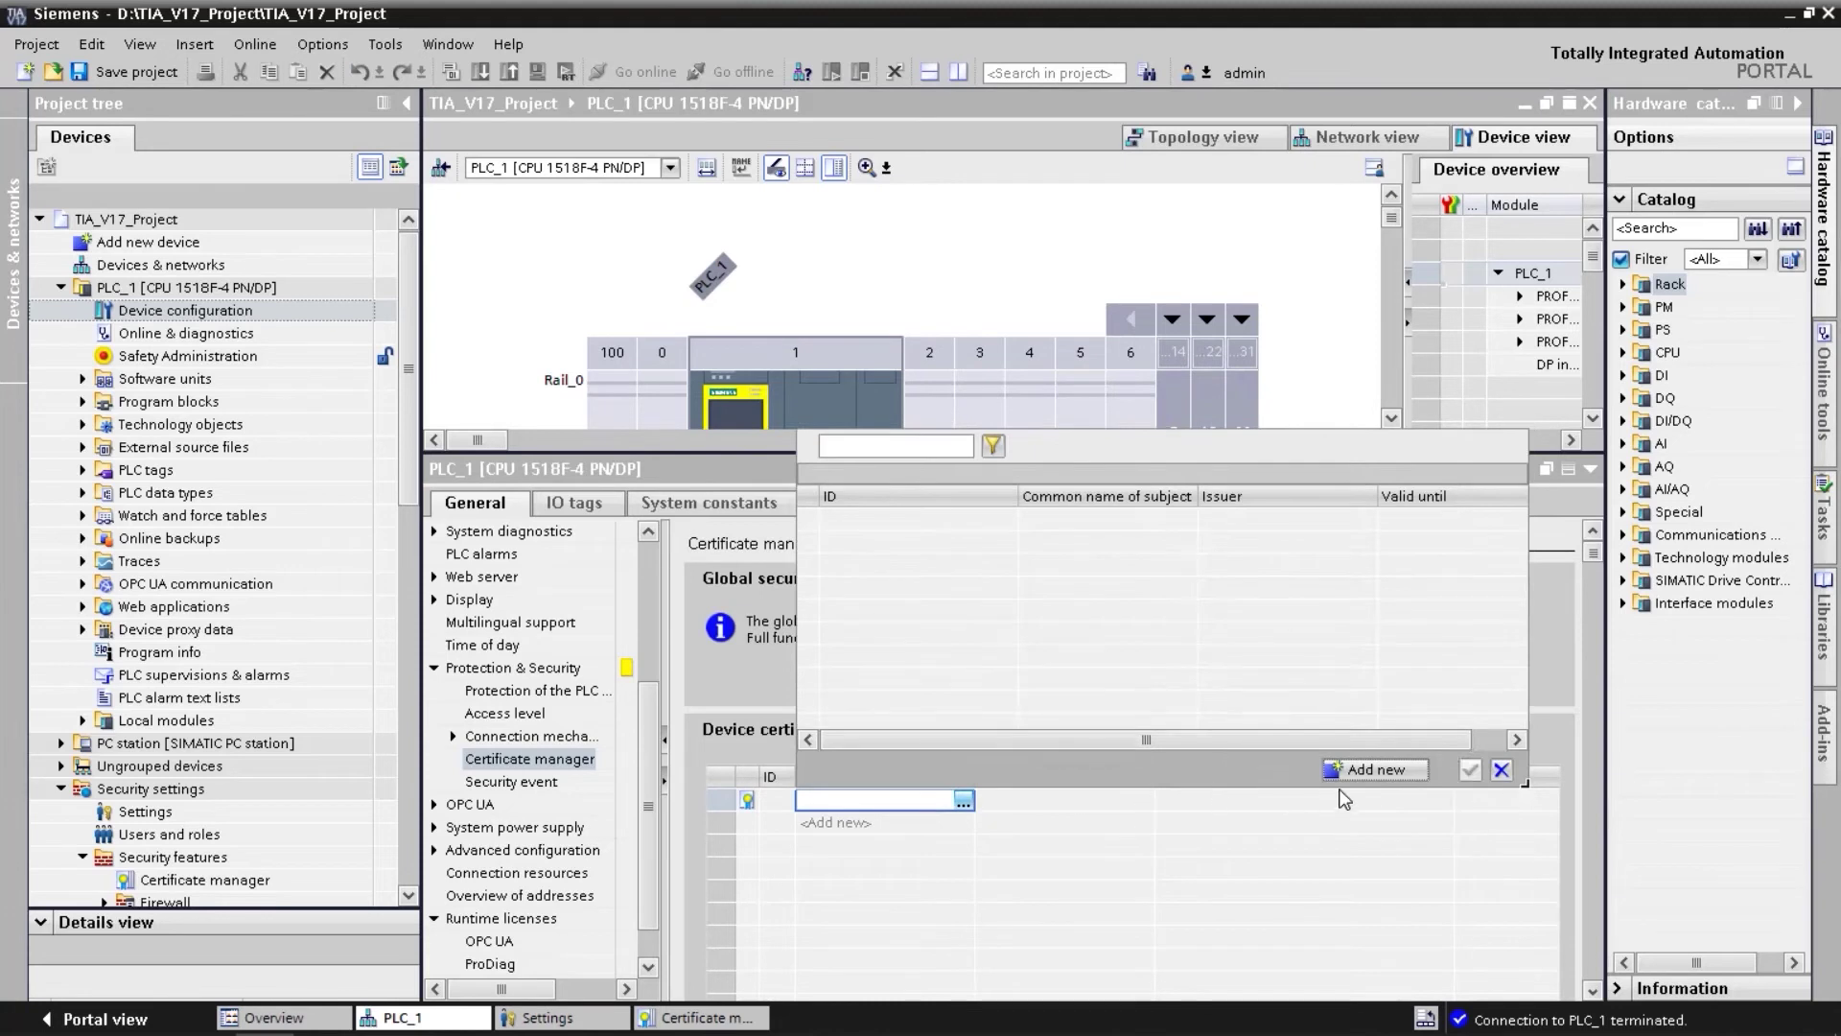
left_click(1371, 774)
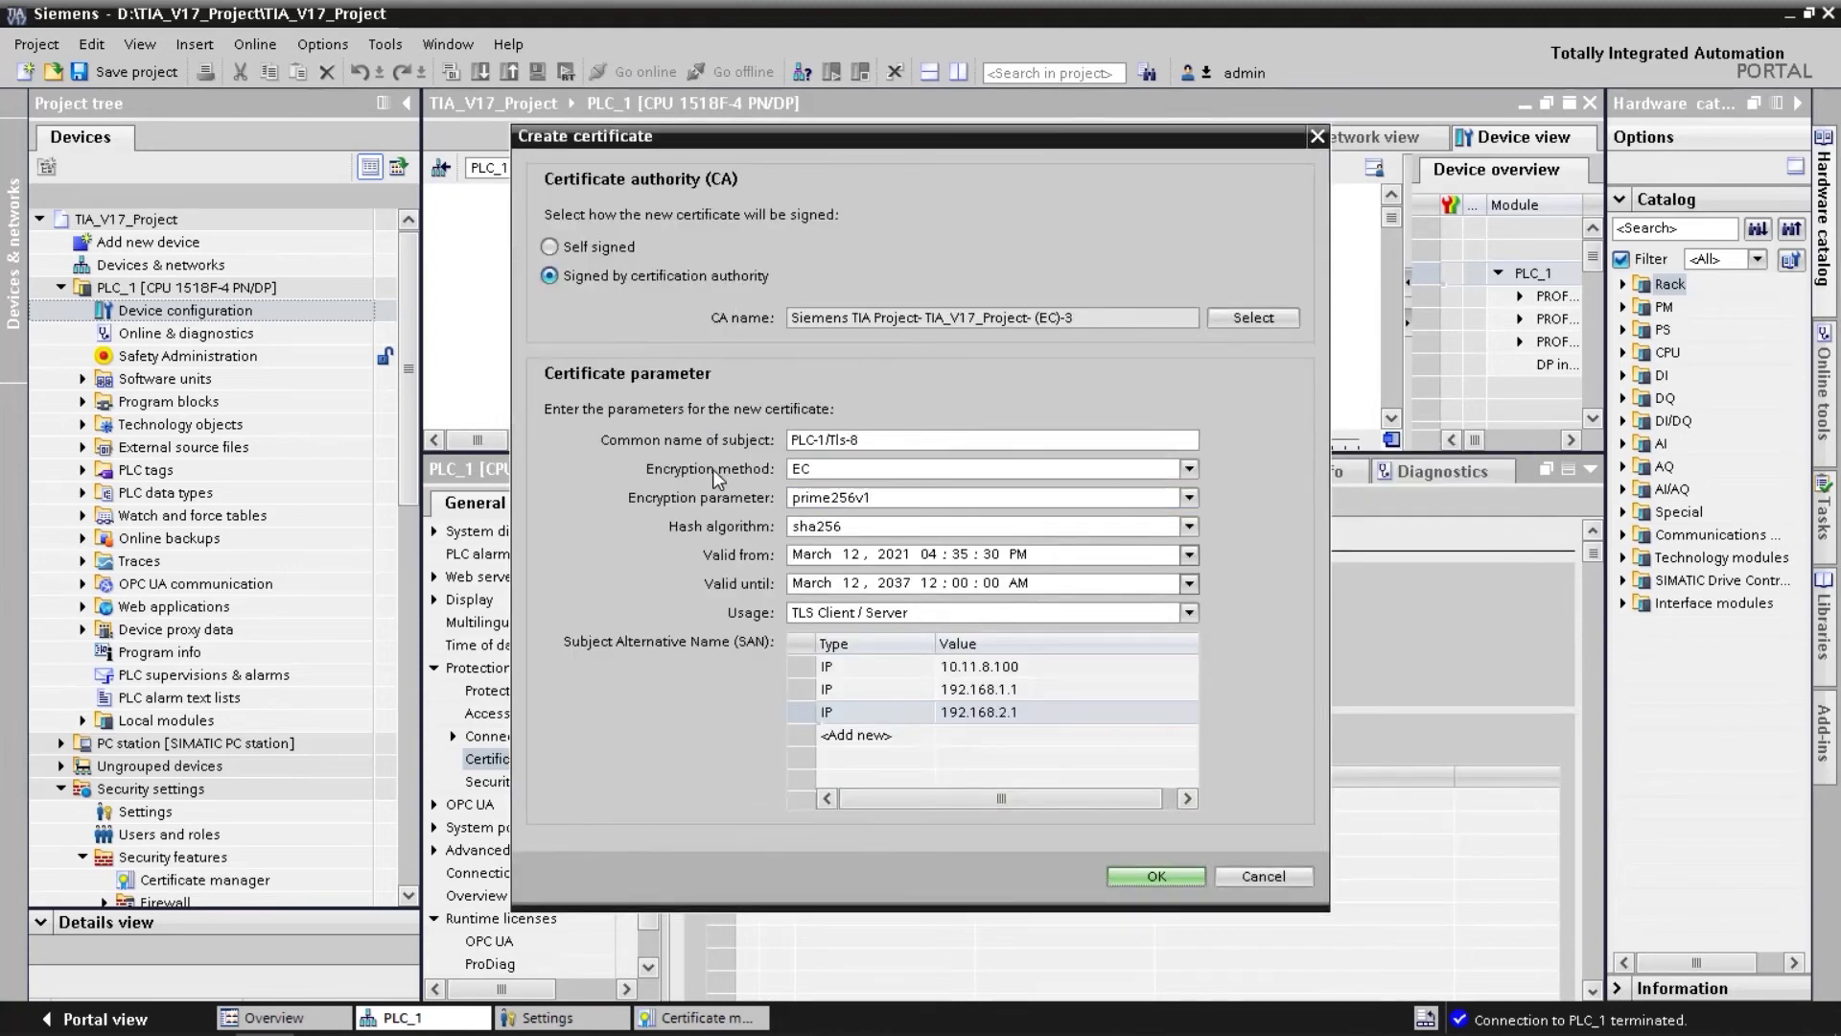
left_click(1150, 872)
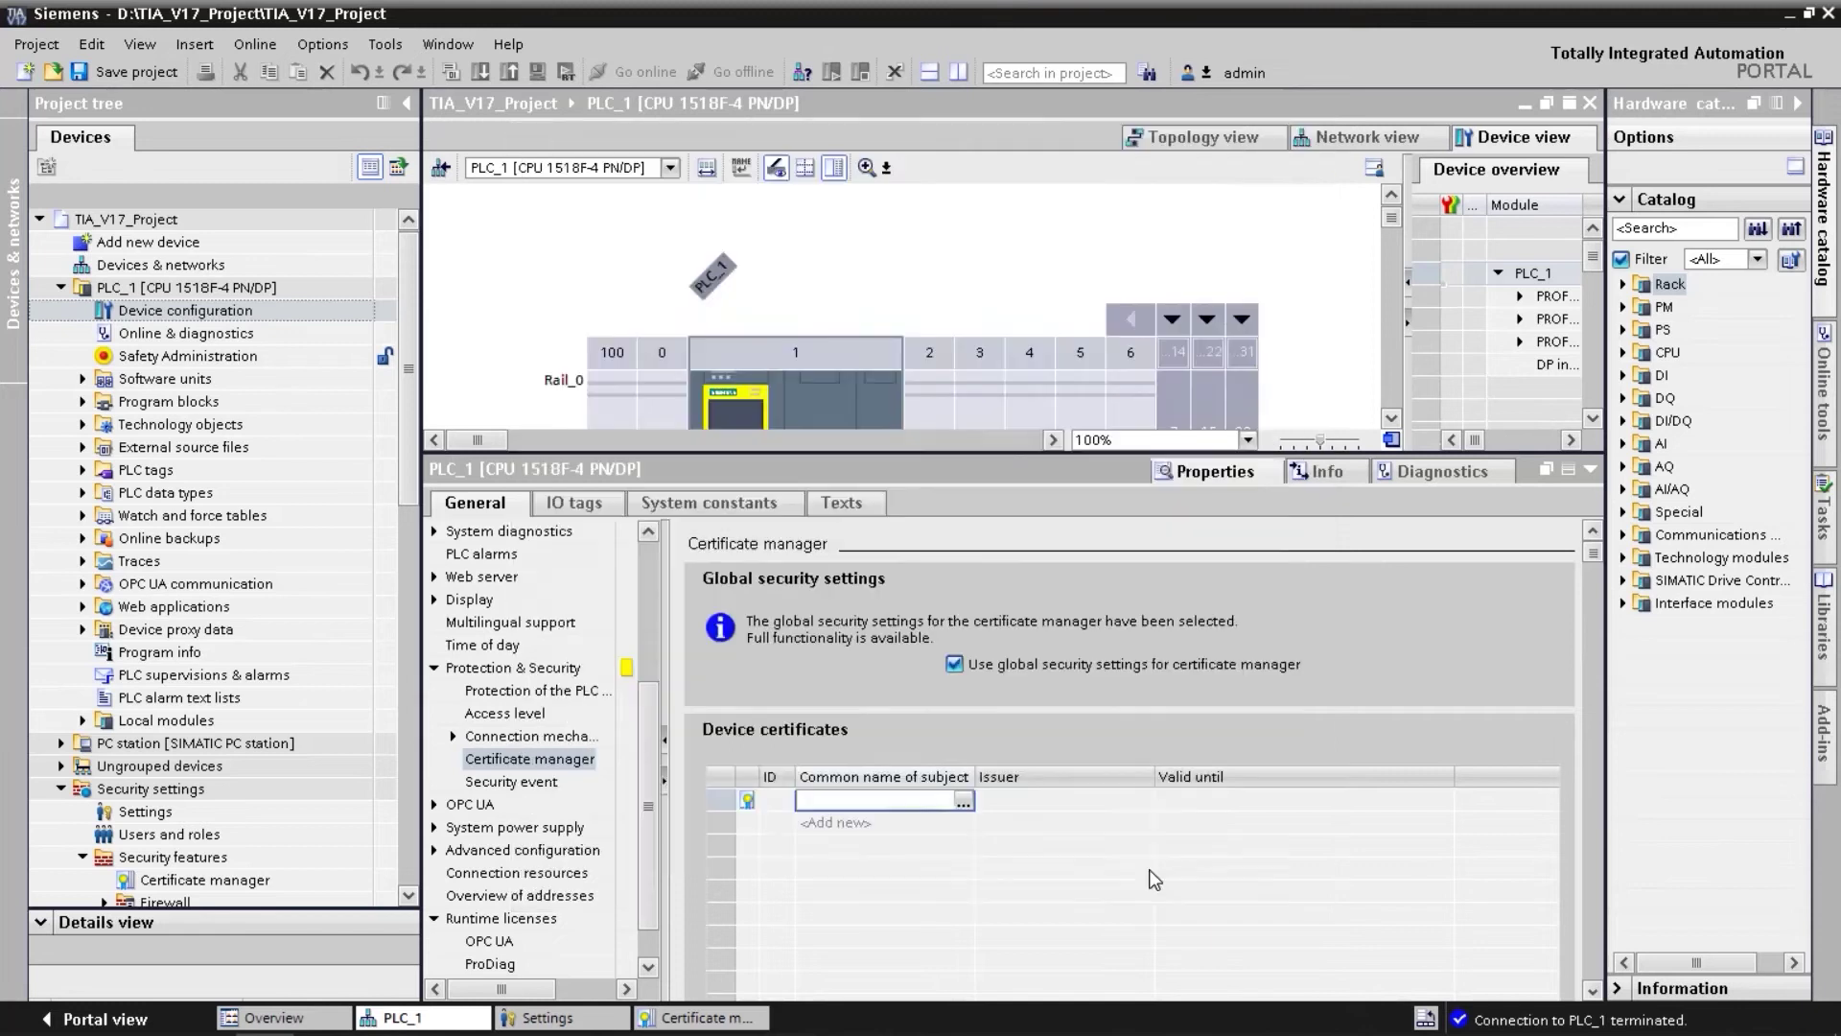
- Under Connection mechanisms, choose PLC-1/Tls-8 as the PLC communication certificate
left_click(566, 737)
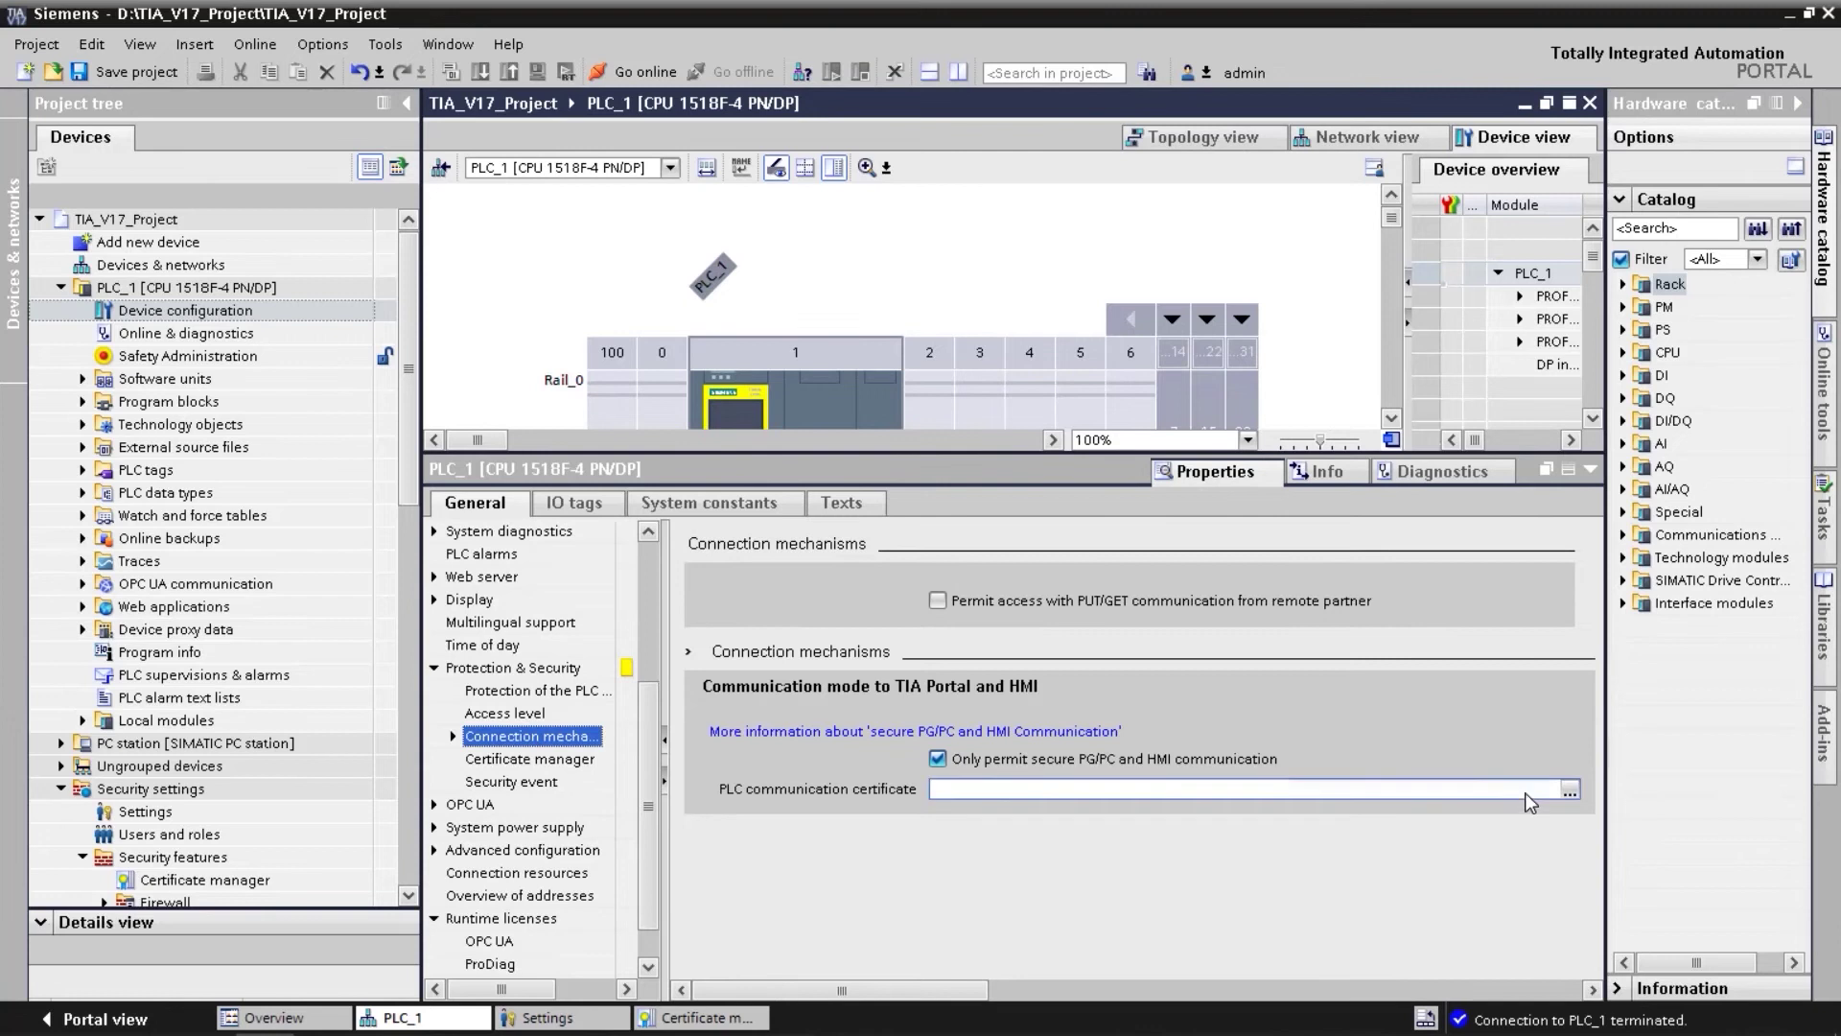
left_click(1570, 790)
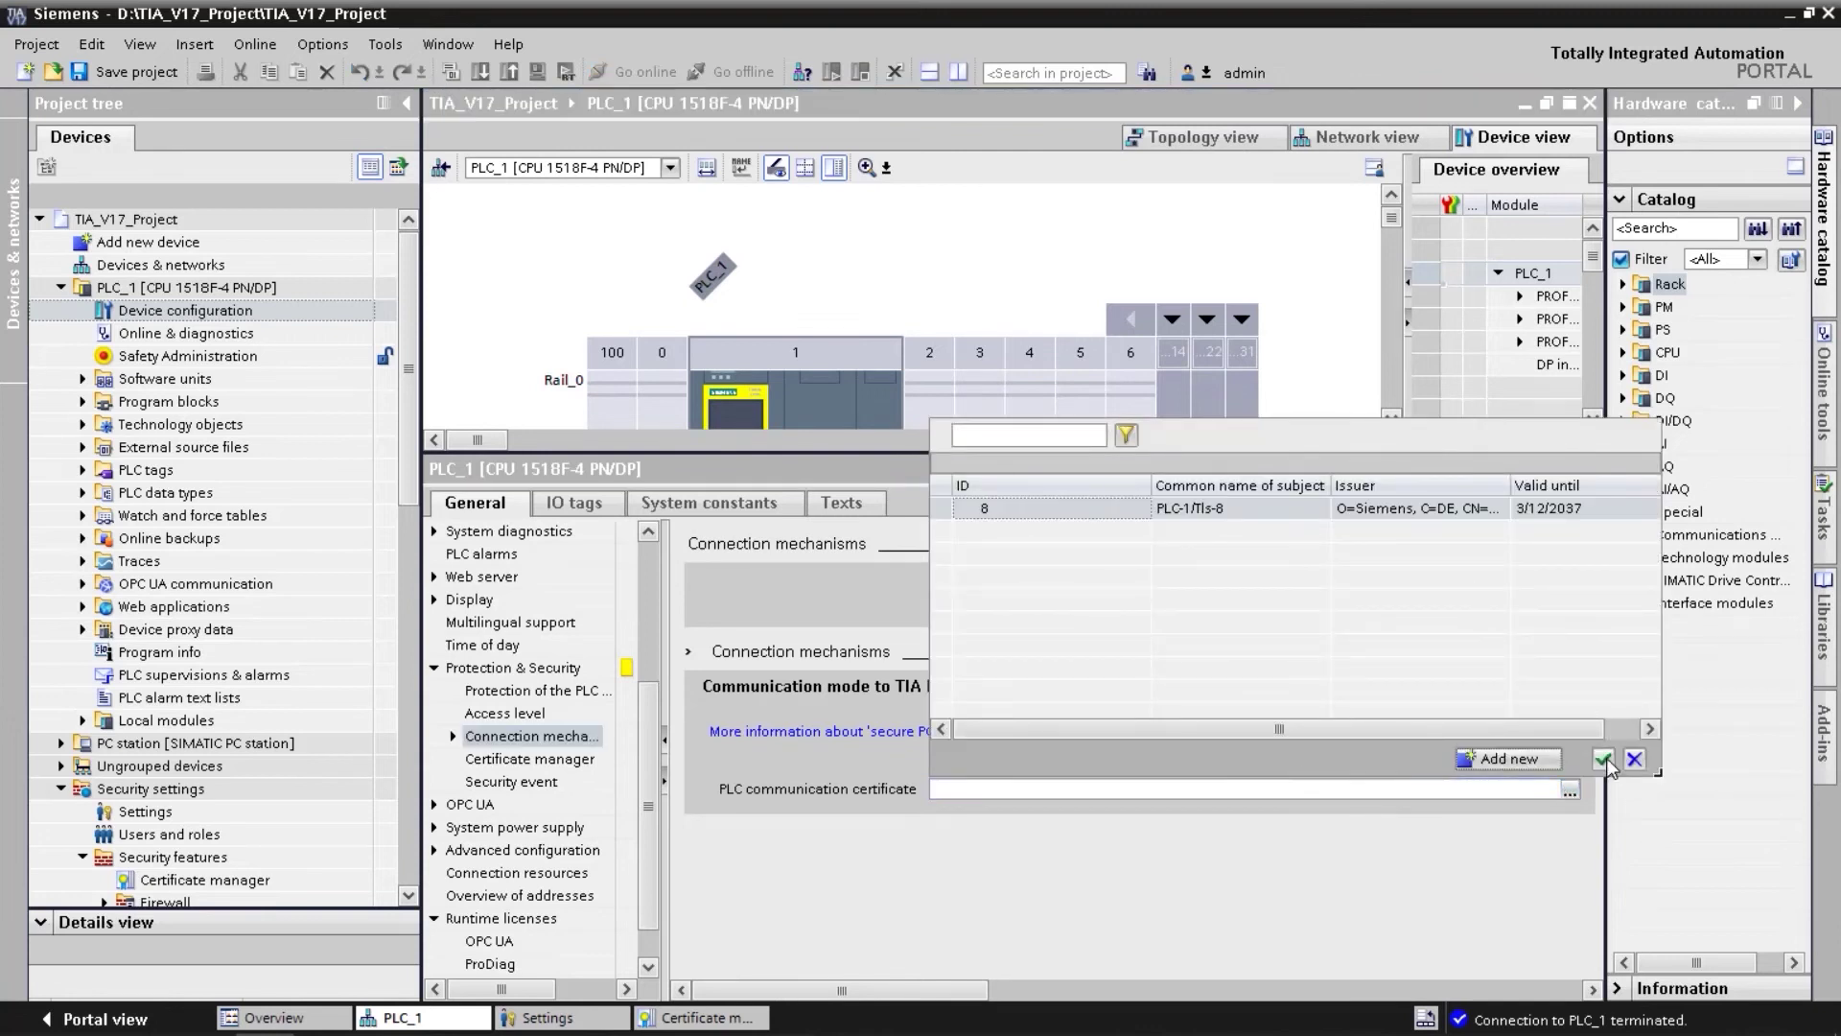
left_click(1604, 759)
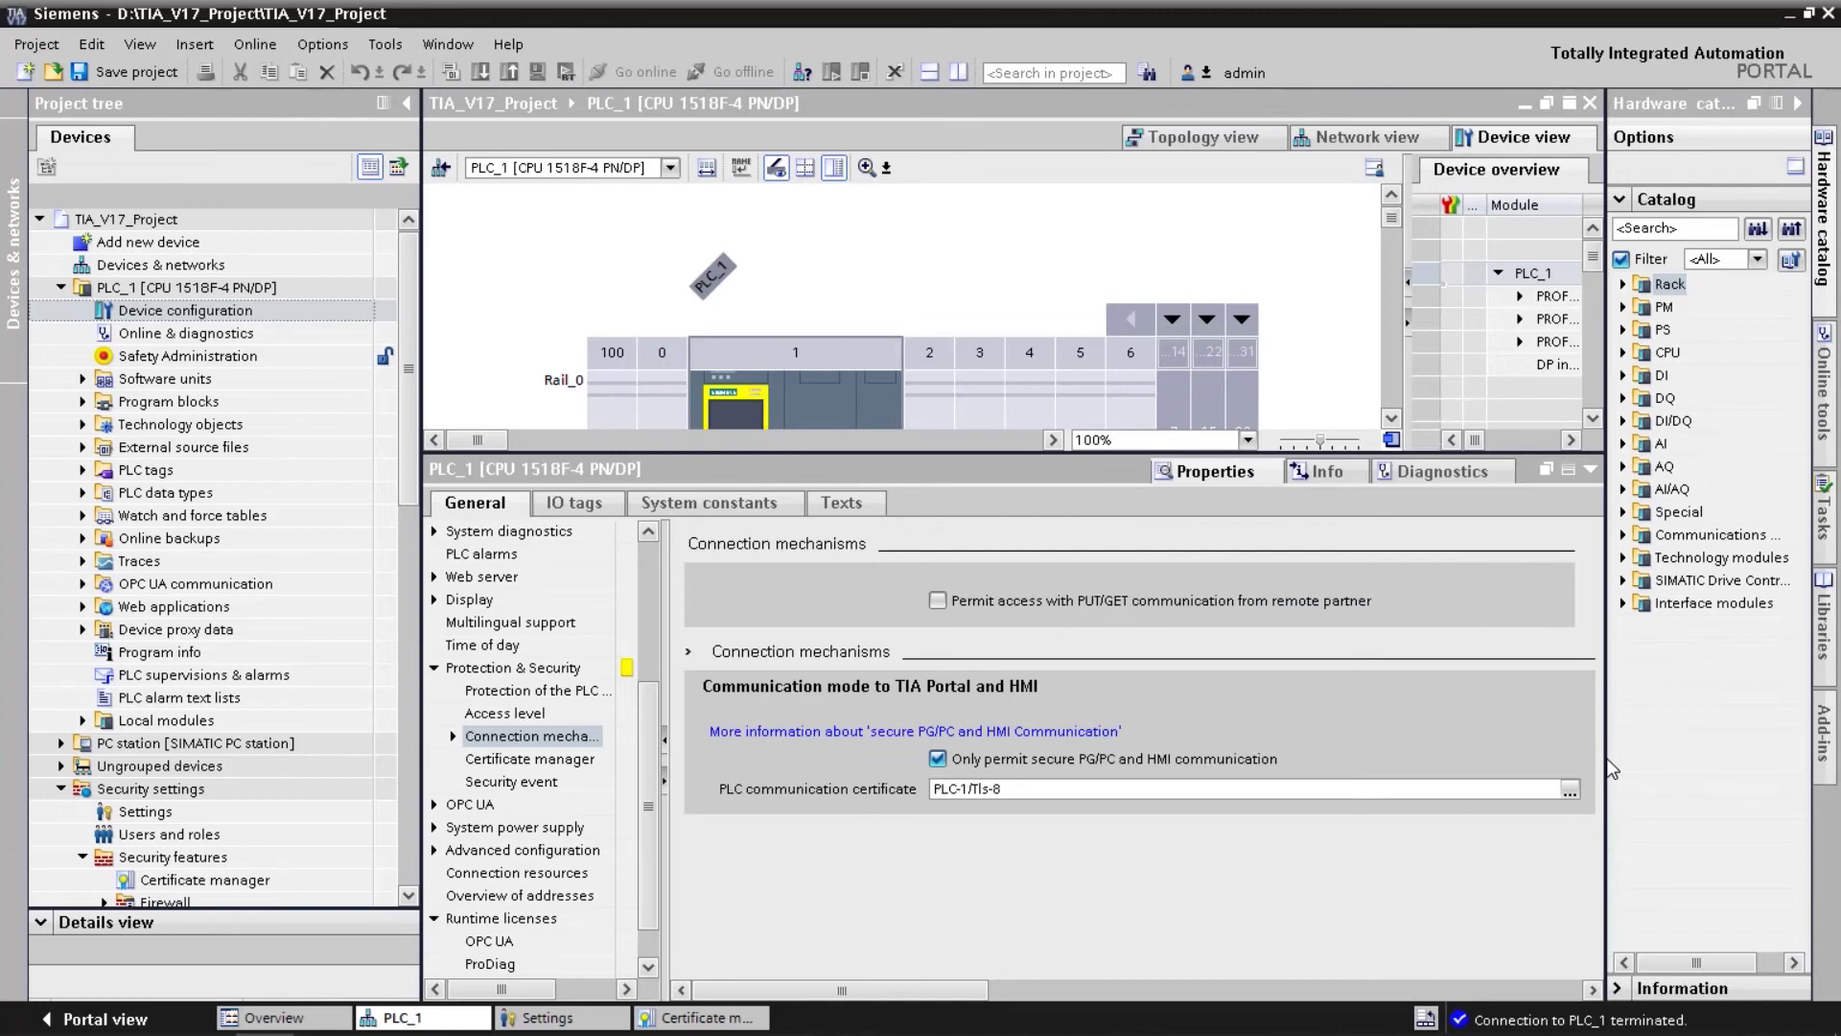
left_click(506, 714)
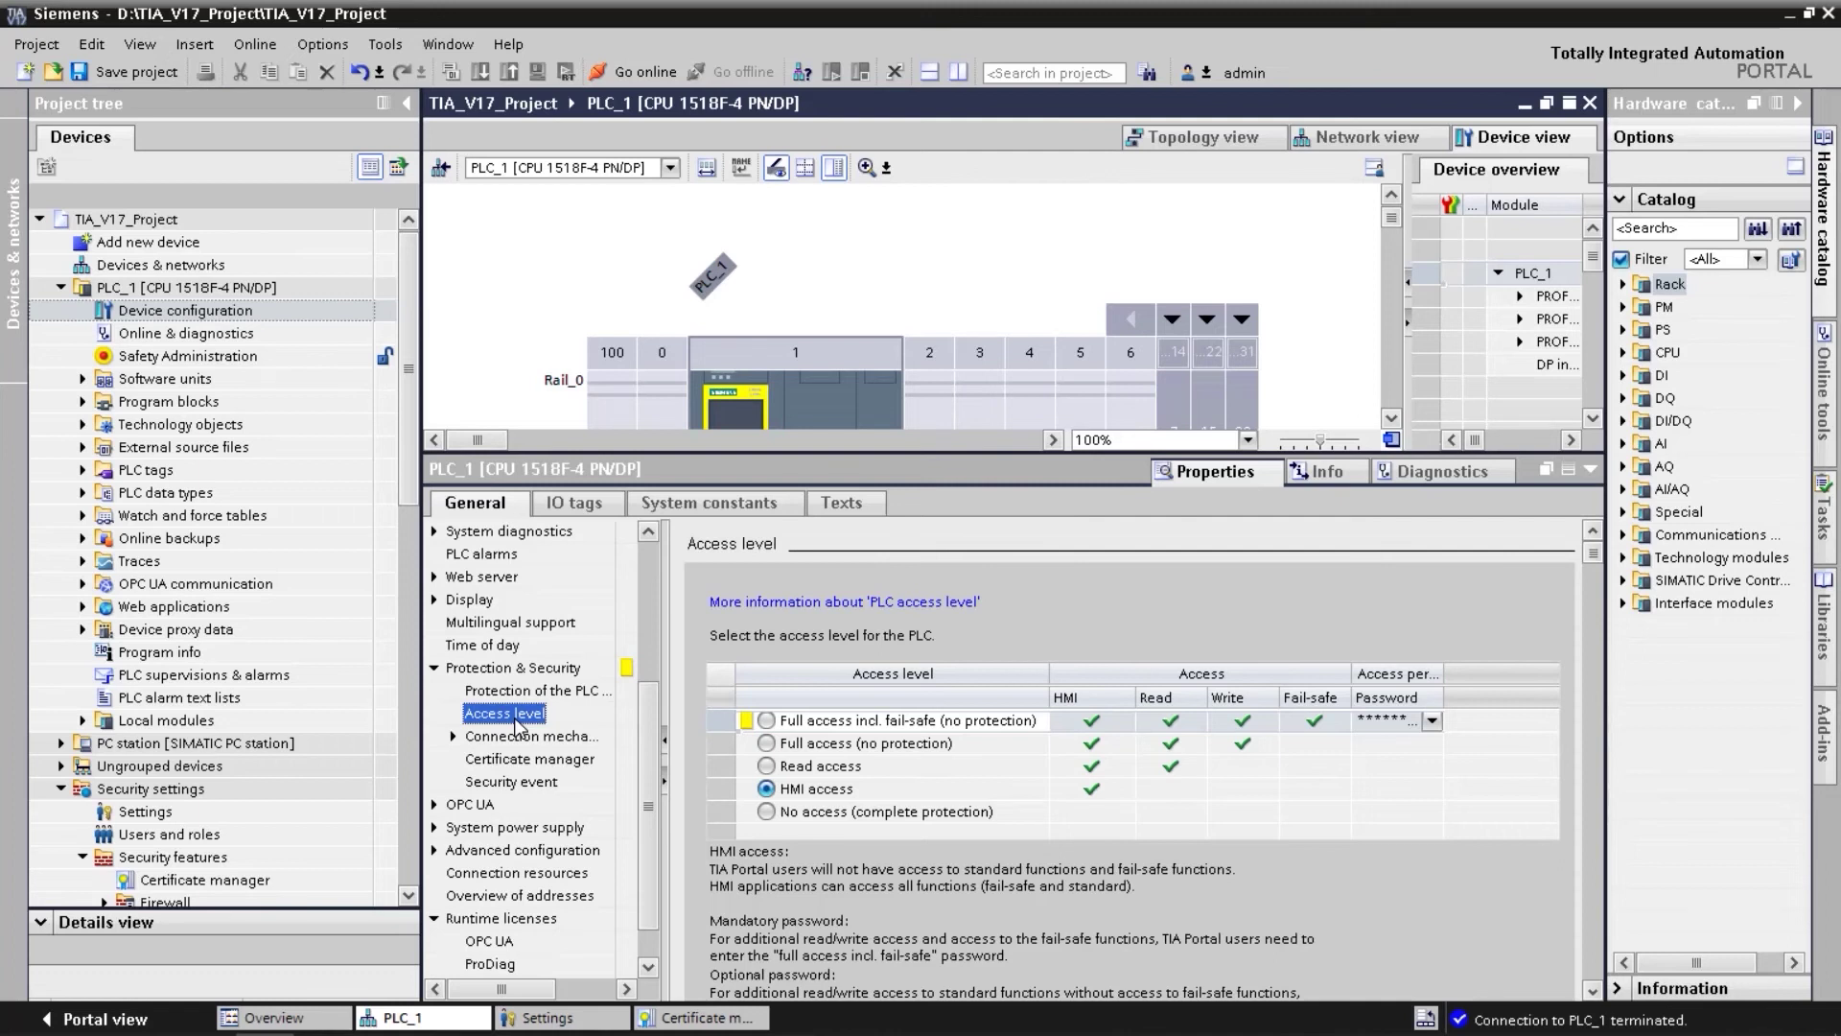
- Enter and confirm a password for the Full access (no protection) level
left_click(1378, 744)
left_click(1379, 746)
type("*******")
key("Tab")
type("*******")
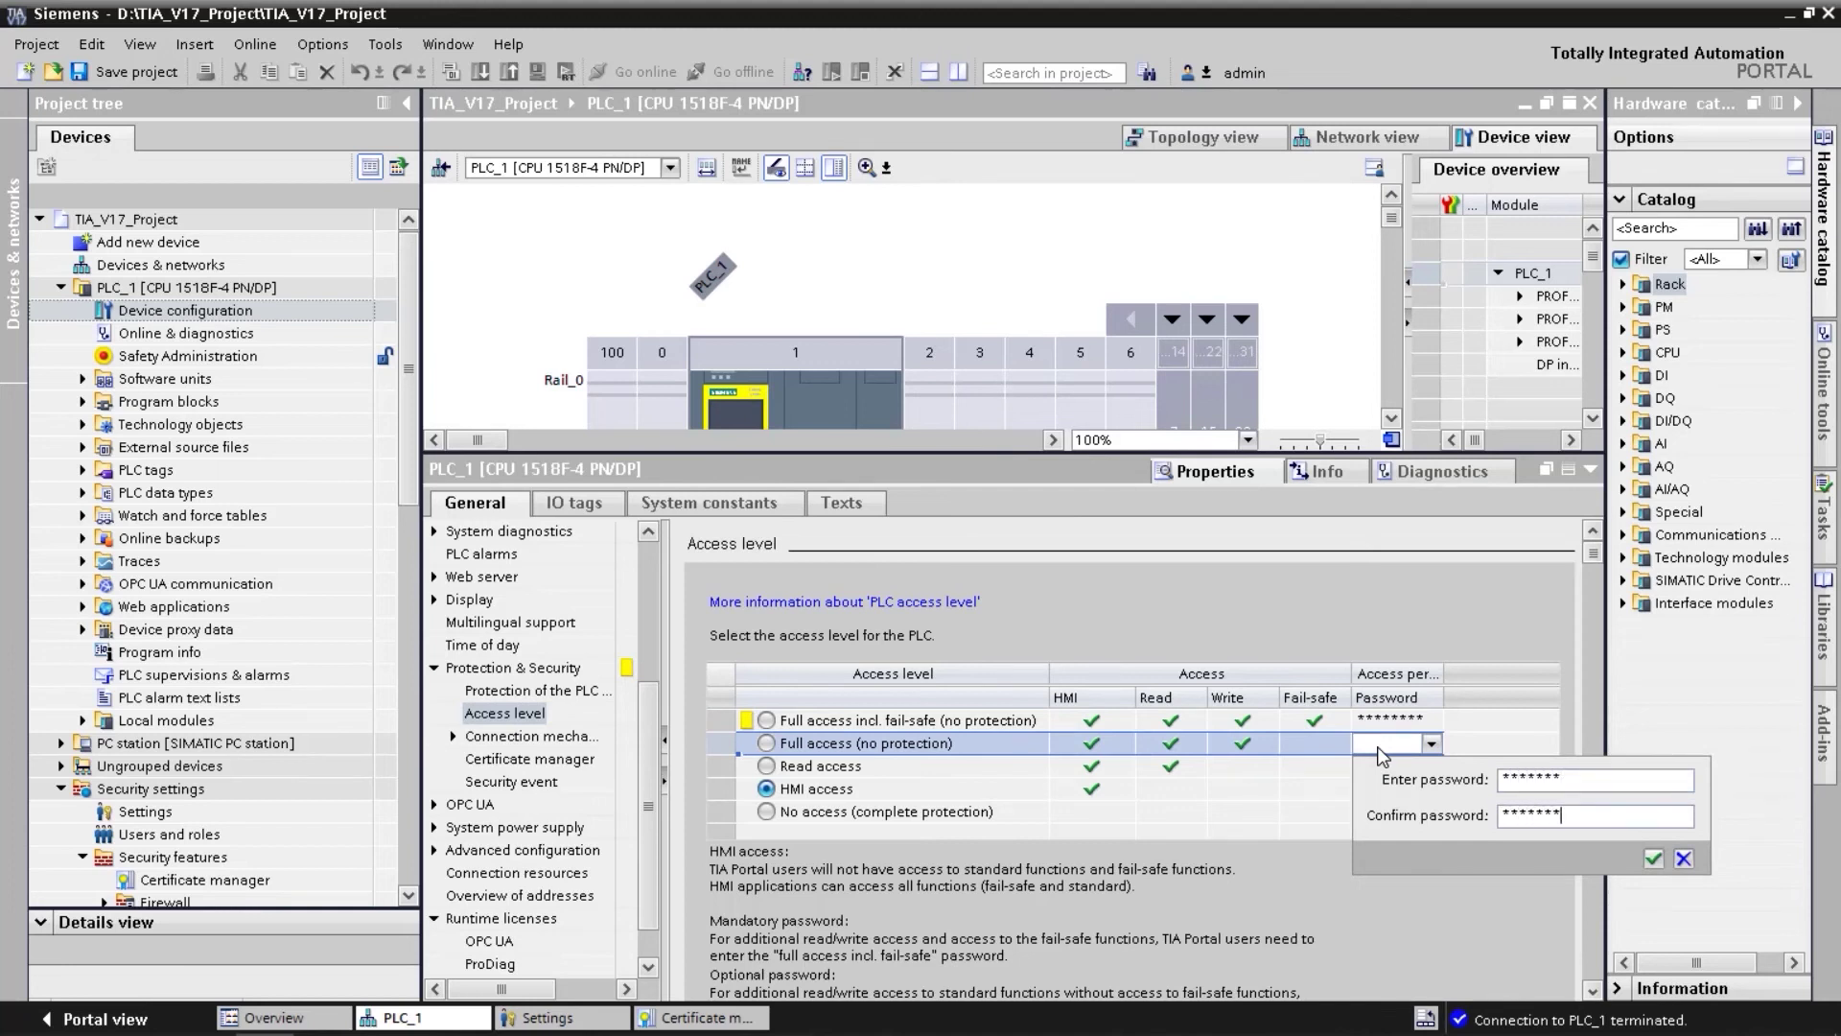
left_click(1653, 858)
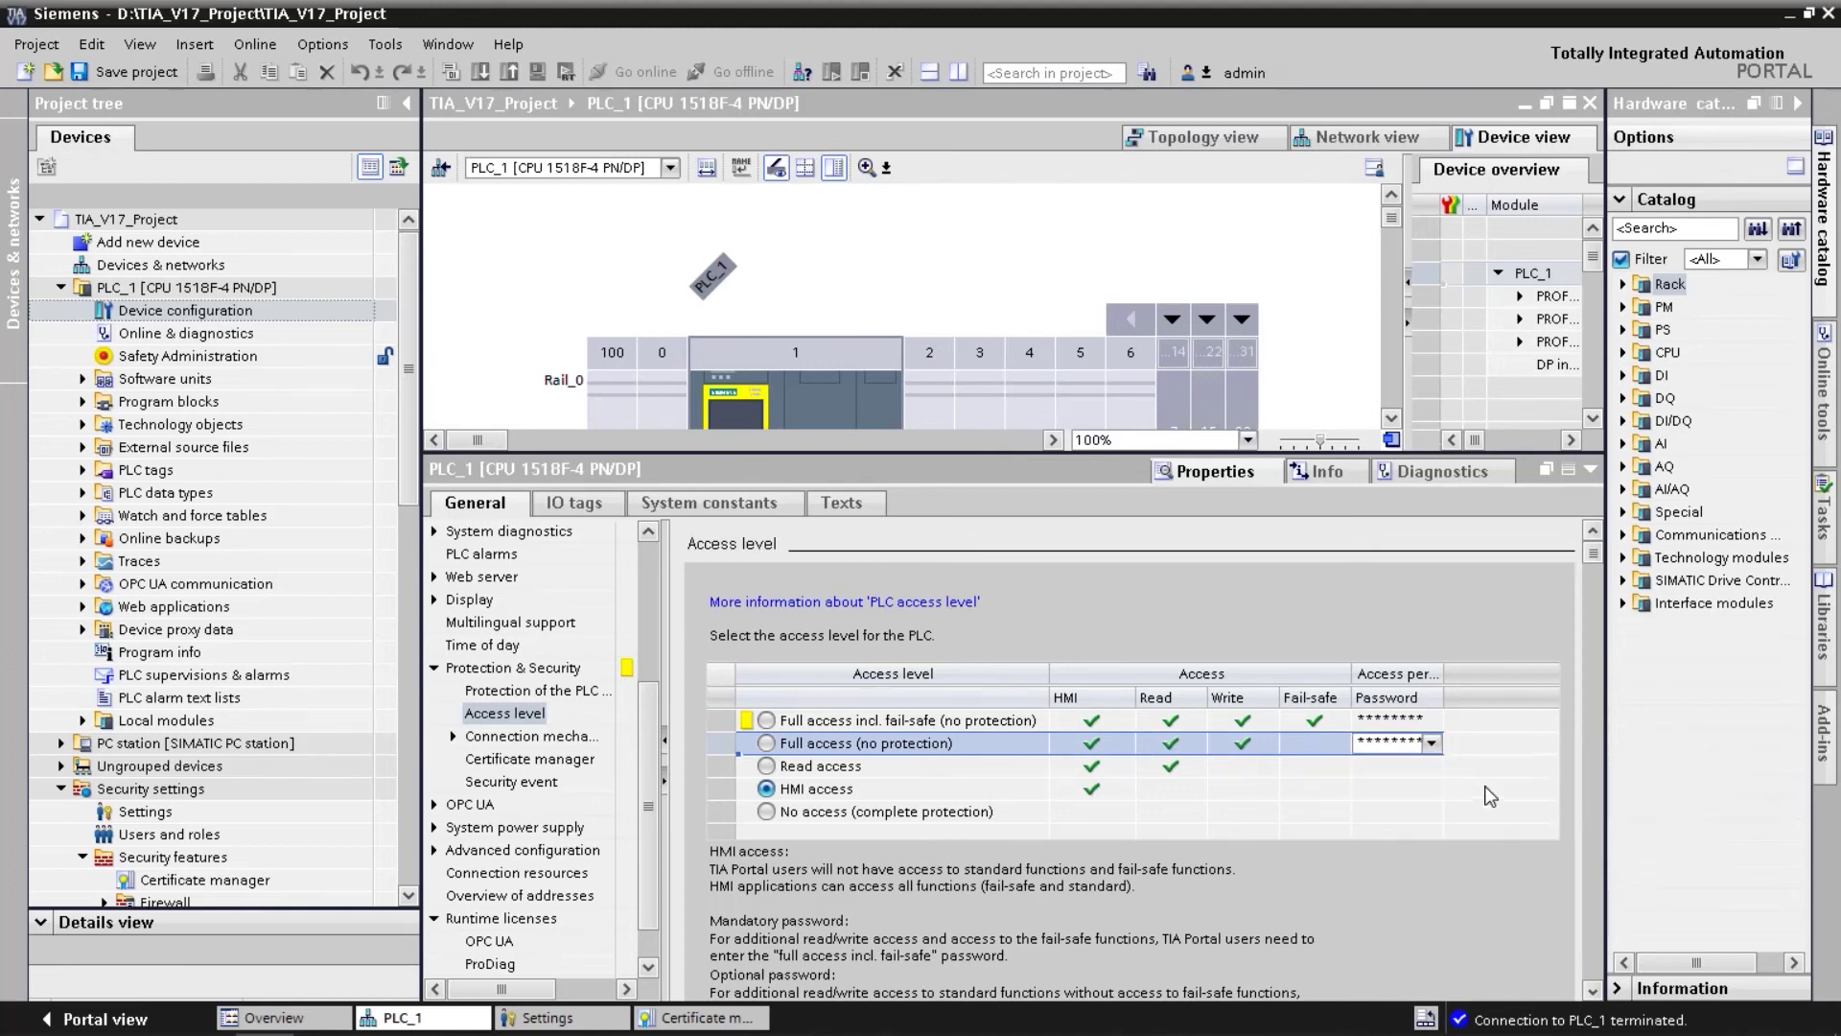
- Enter and confirm a separate password for the Read access level
left_click(1396, 767)
left_click(1396, 767)
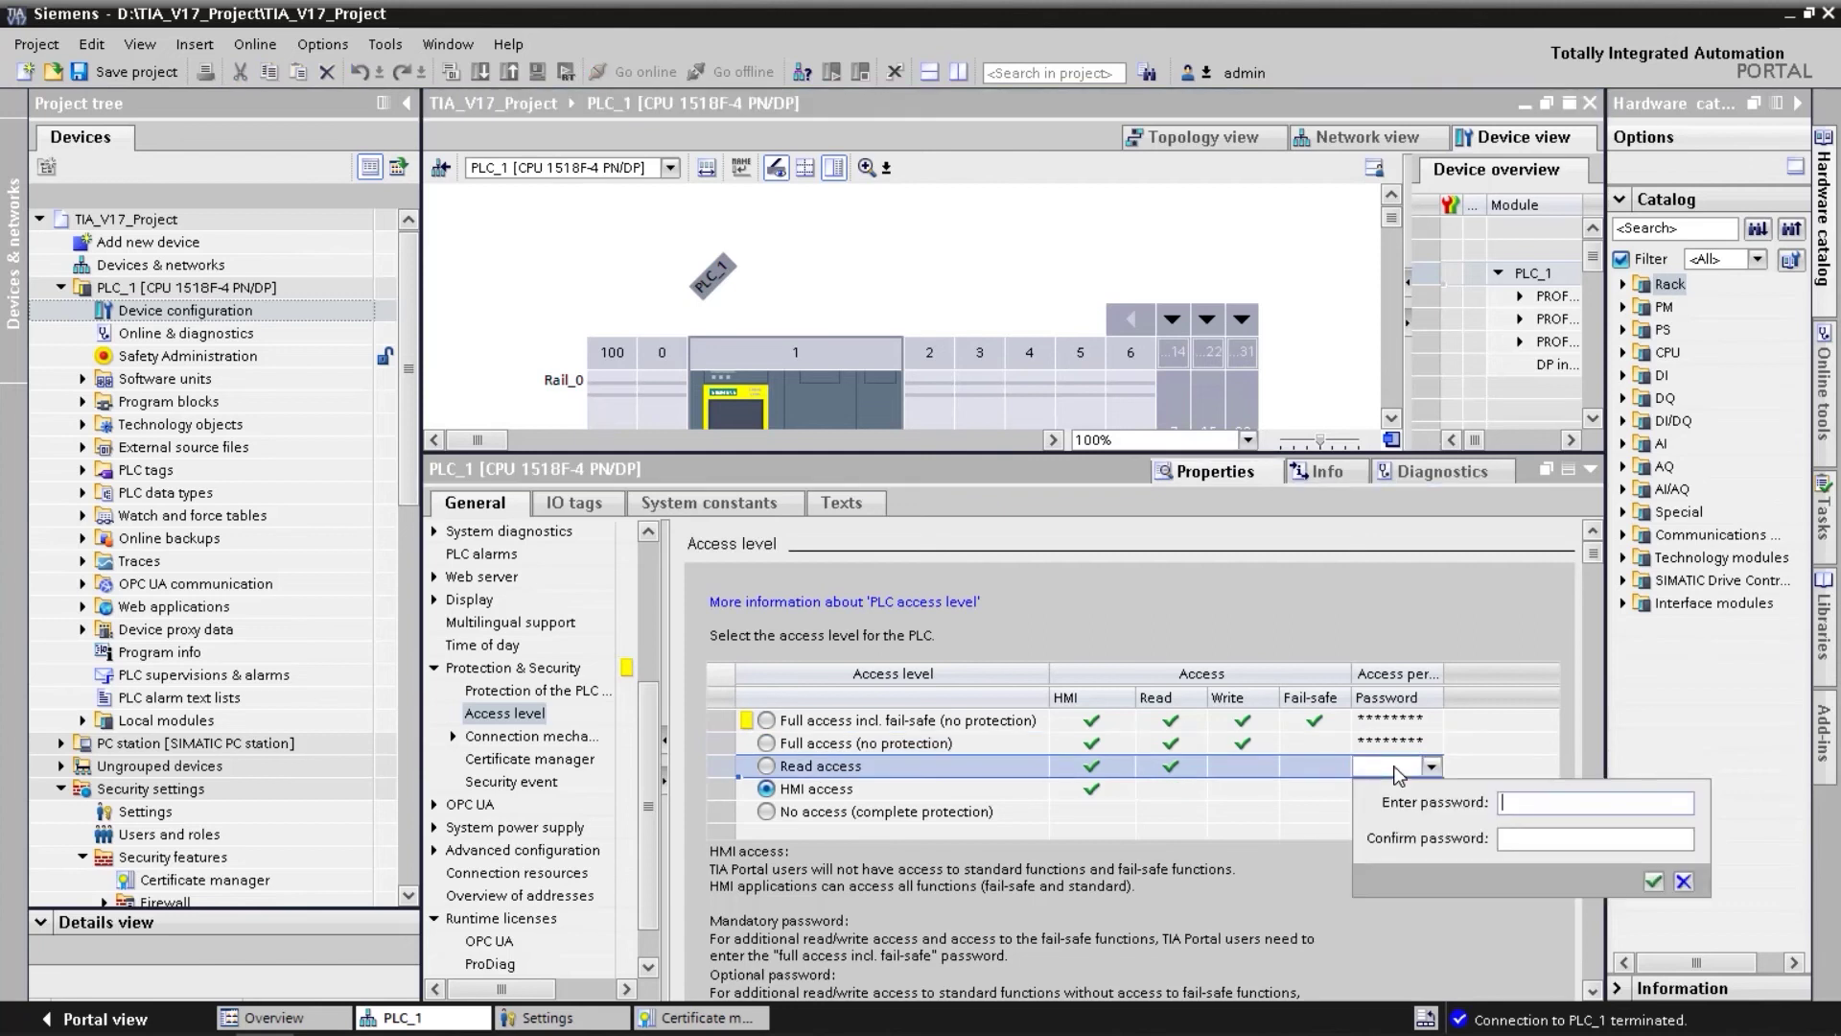
type("********")
key("Tab")
type("********")
left_click(1655, 882)
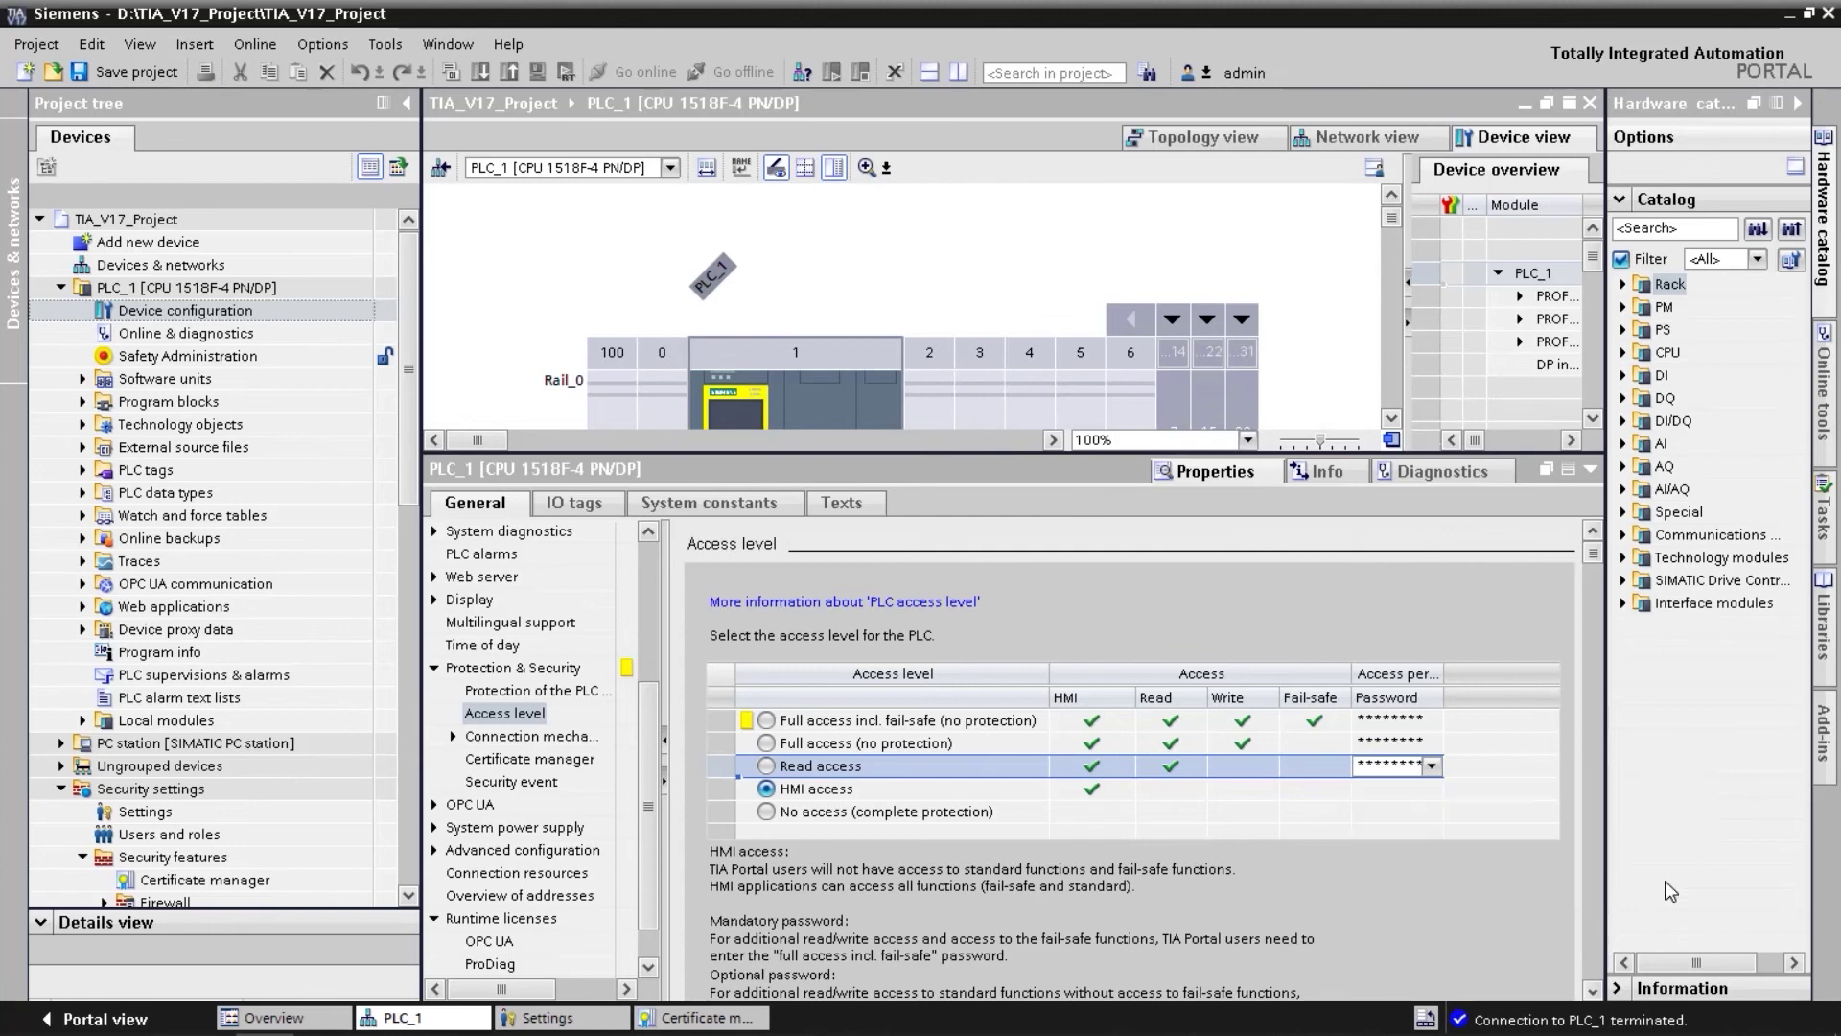